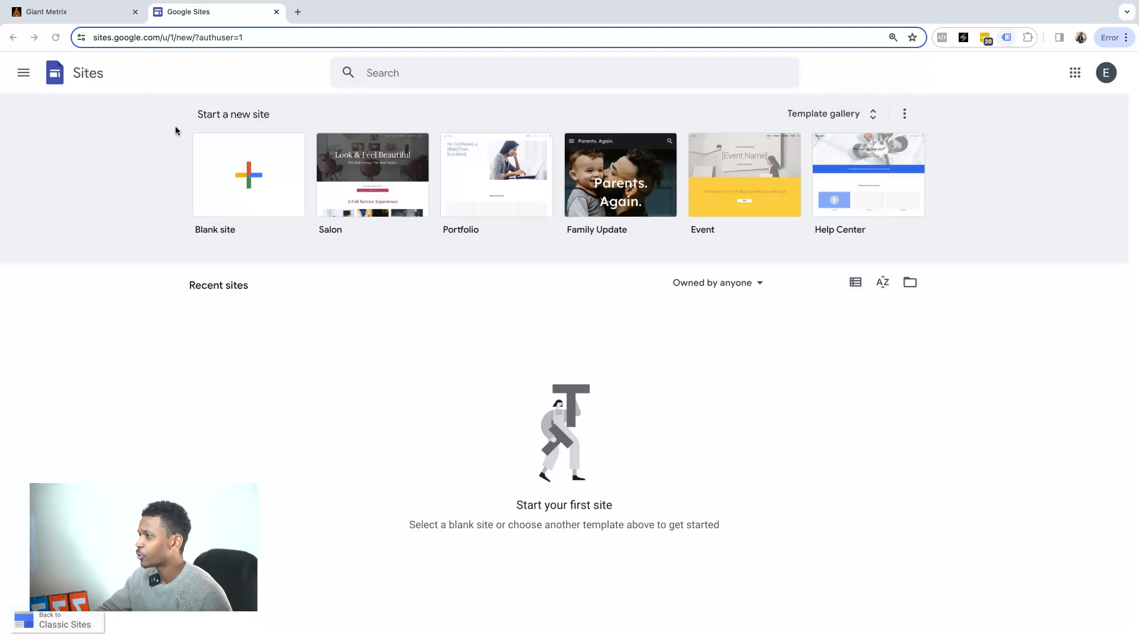
pyautogui.click(100, 38)
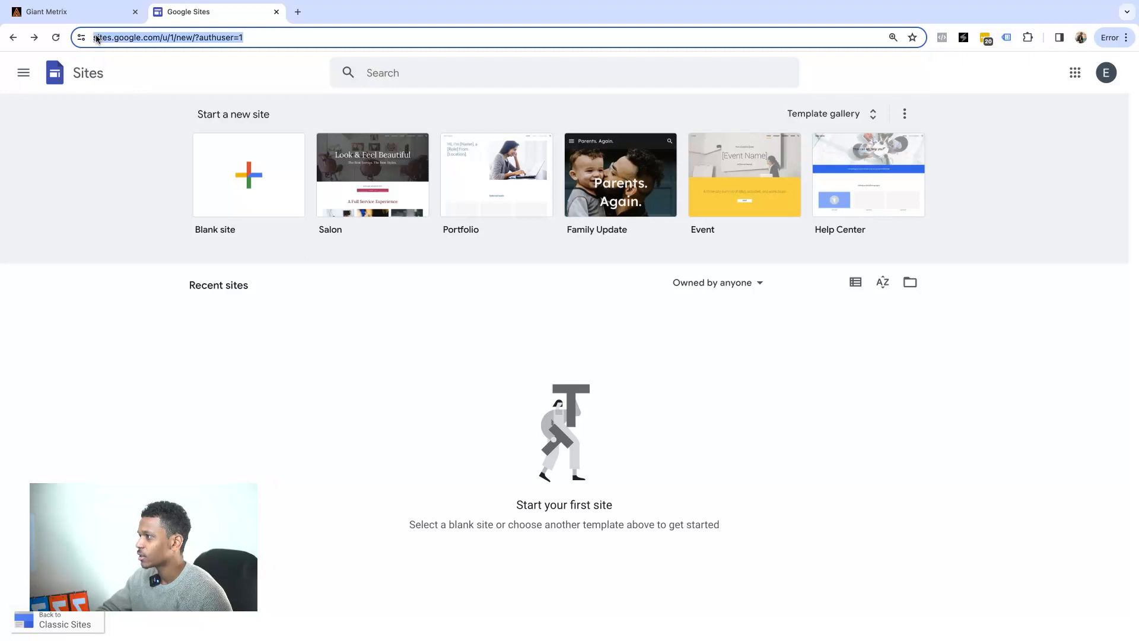
pyautogui.click(100, 37)
pyautogui.moveTo(93, 37); pyautogui.dragTo(188, 39)
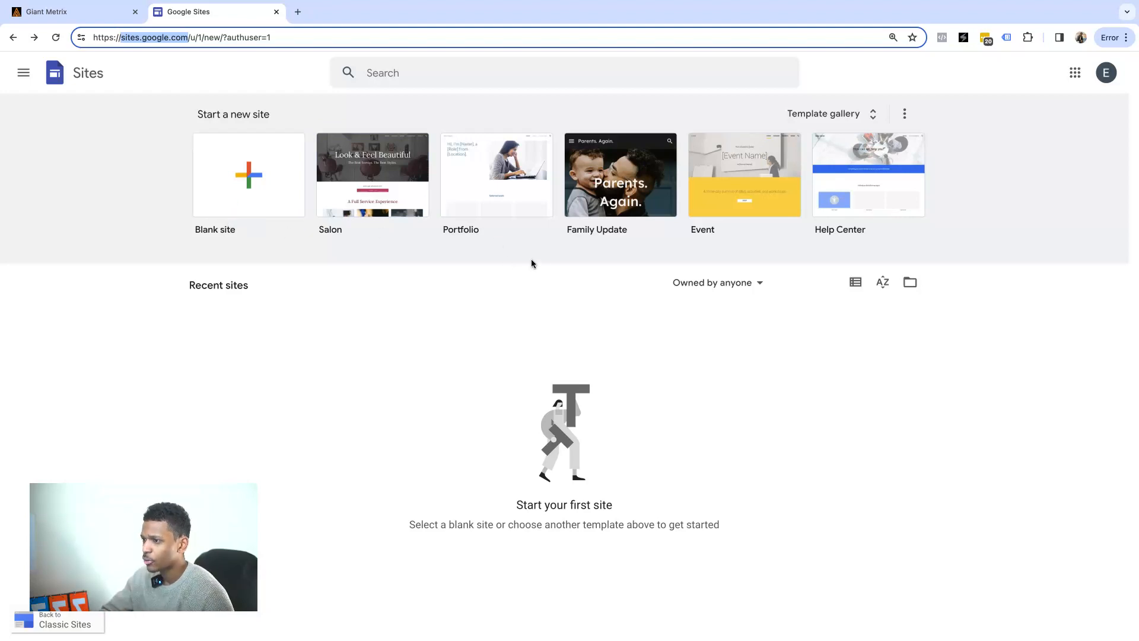
# Scroll the full template gallery to Small business and create a new site from Salon.
pyautogui.click(867, 117)
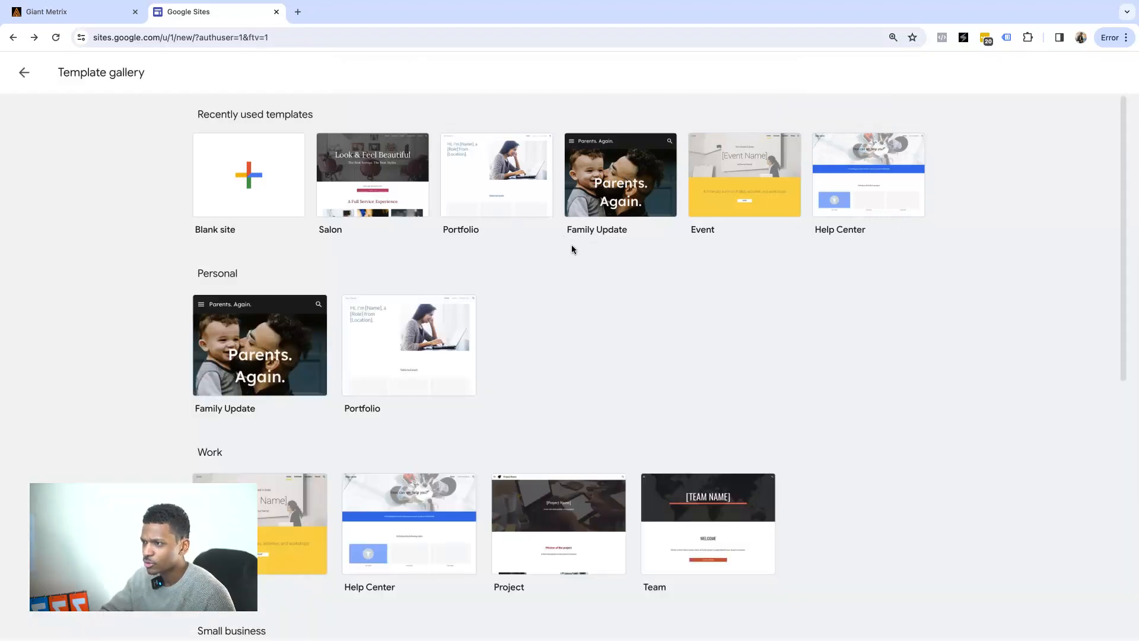
pyautogui.scroll(-2, 573, 244)
pyautogui.scroll(-3, 369, 247)
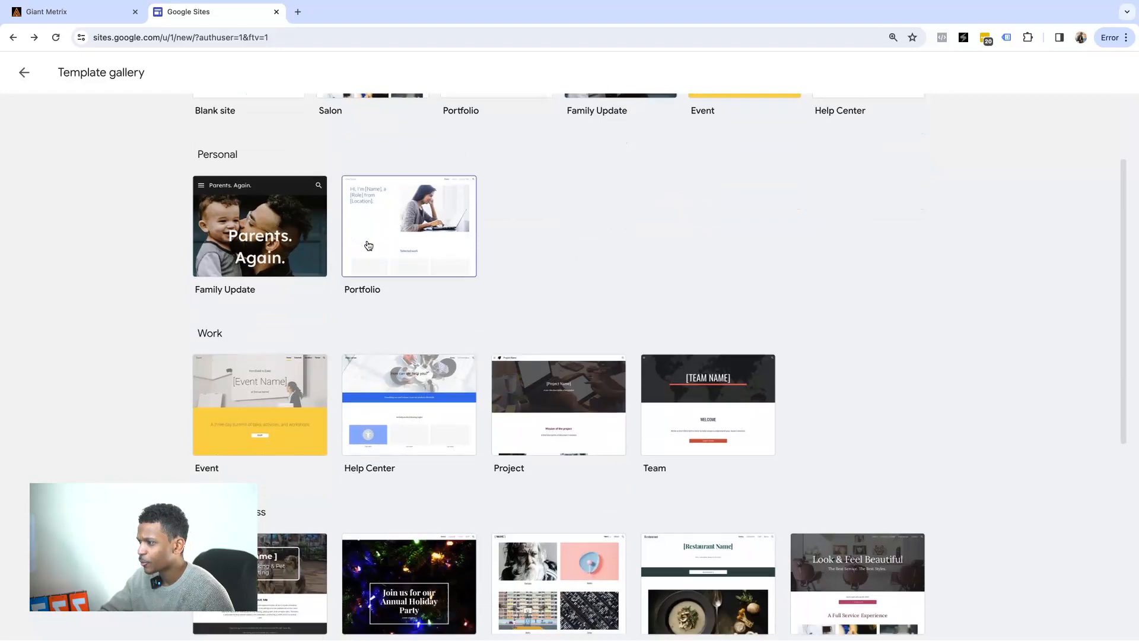
pyautogui.scroll(-5, 342, 239)
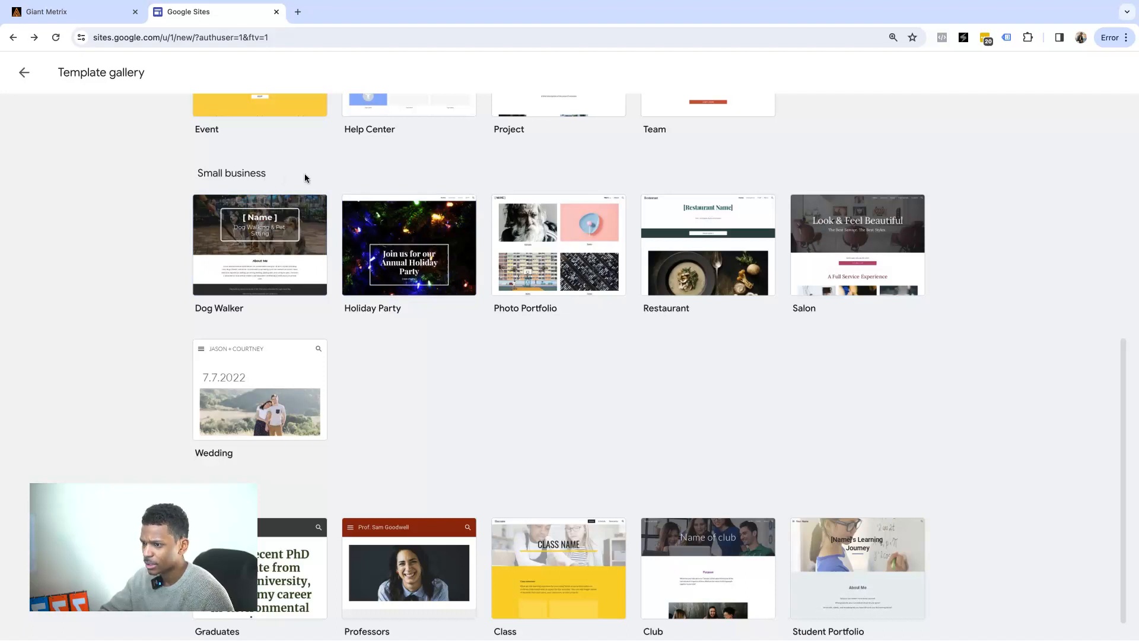
pyautogui.scroll(-1, 433, 320)
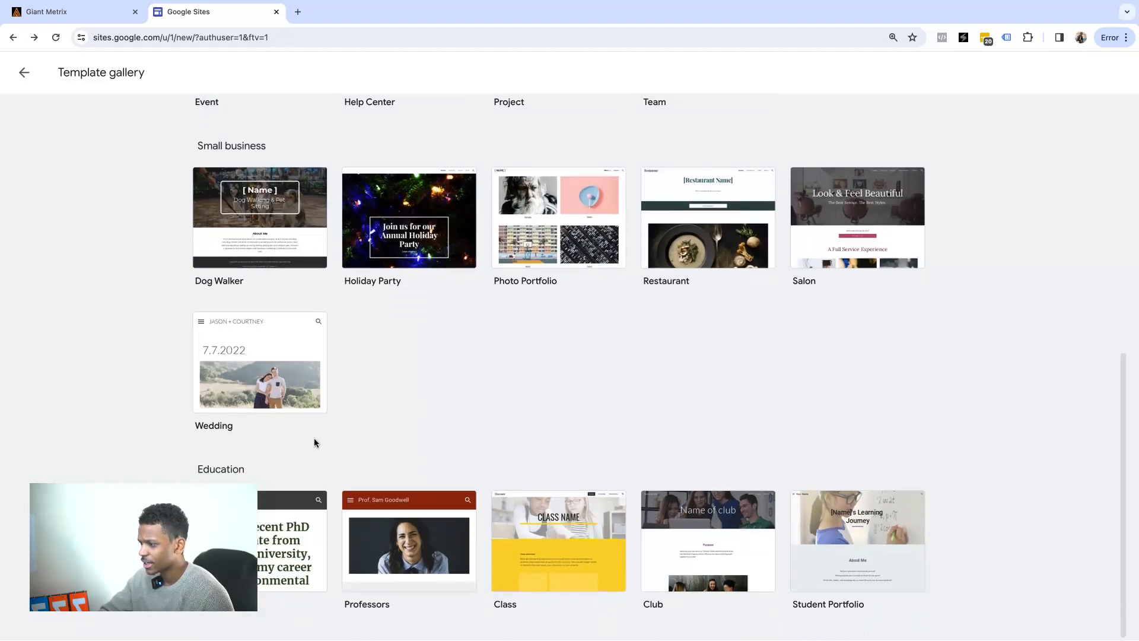
pyautogui.scroll(4, 356, 339)
pyautogui.scroll(2, 224, 321)
pyautogui.scroll(-4, 479, 344)
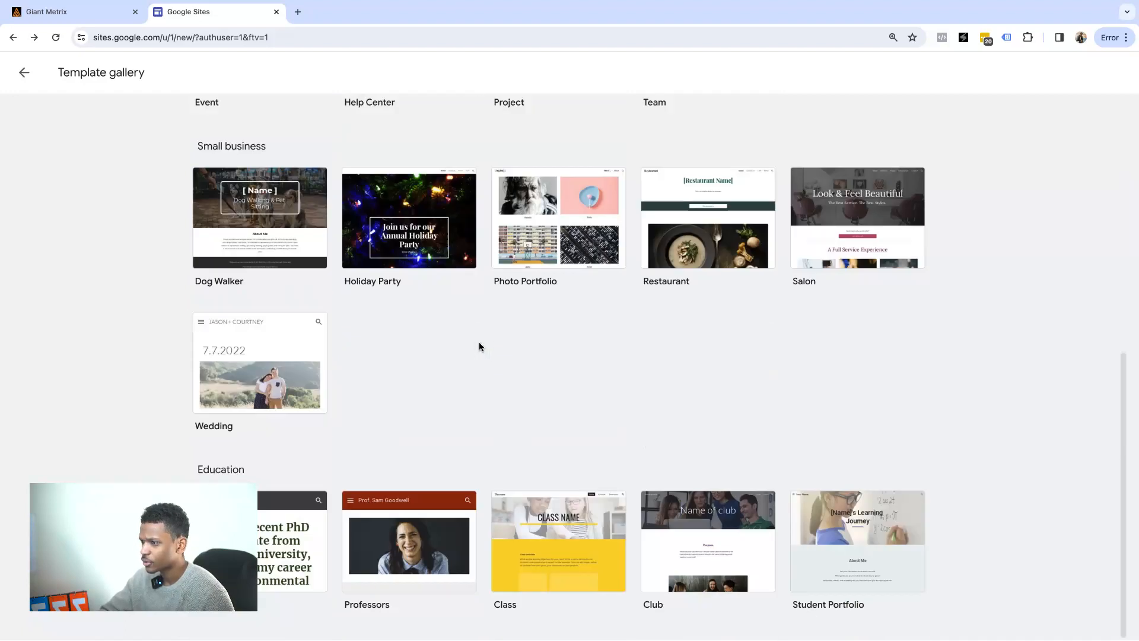
pyautogui.scroll(1, 850, 337)
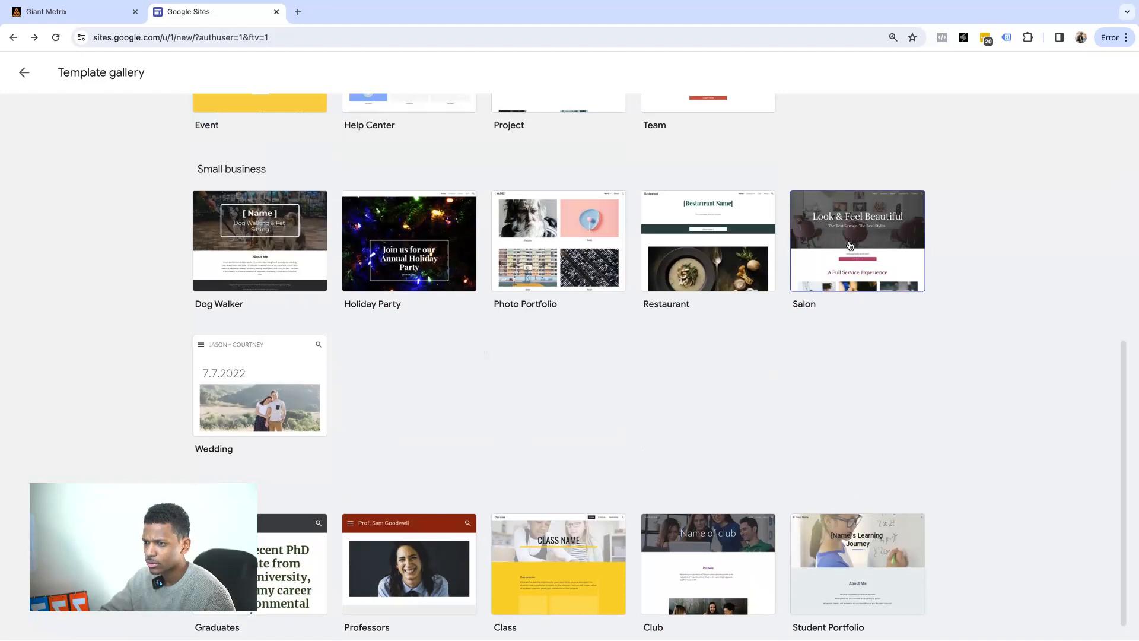
pyautogui.click(849, 244)
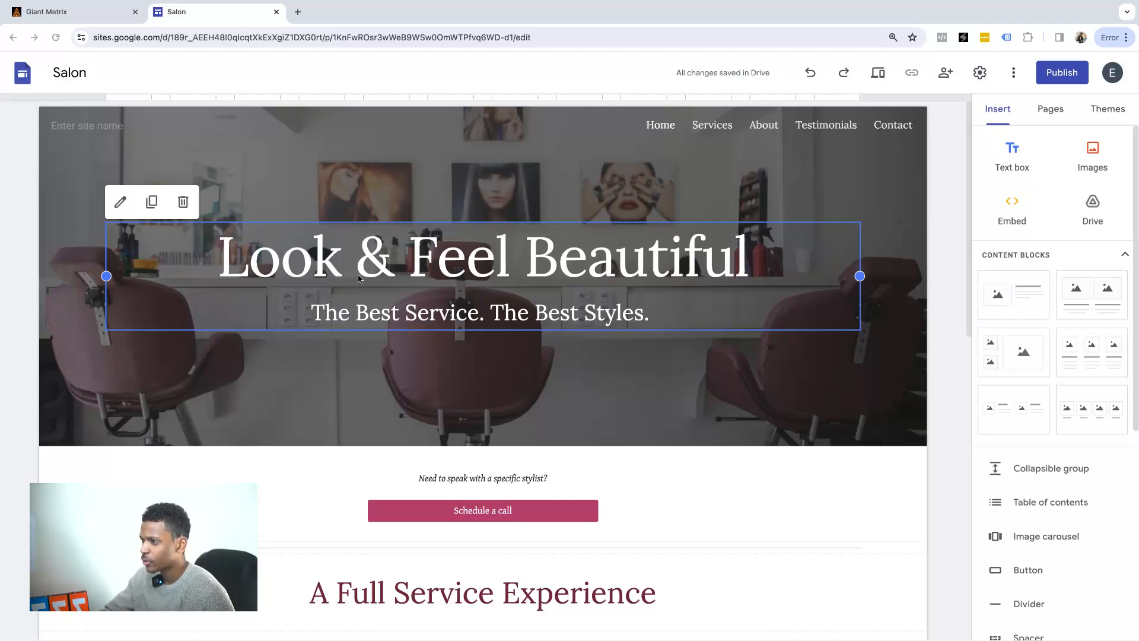
# Preview the Salon site's Services and About pages, return to Home, and show the themes.
pyautogui.scroll(-10, 522, 322)
pyautogui.scroll(10, 522, 322)
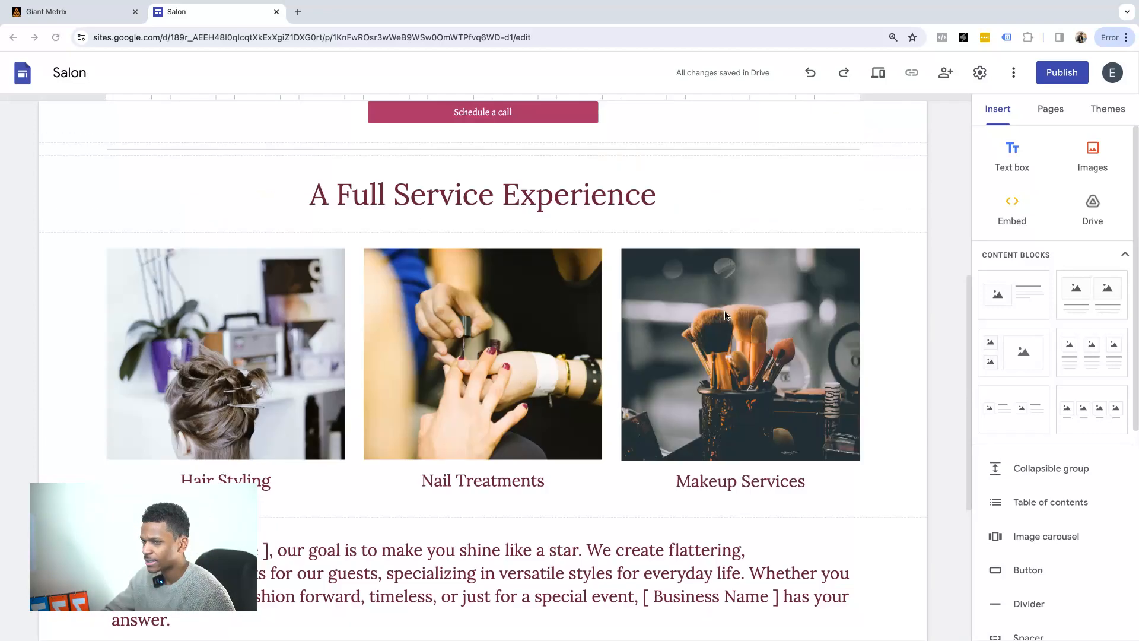
pyautogui.click(1050, 110)
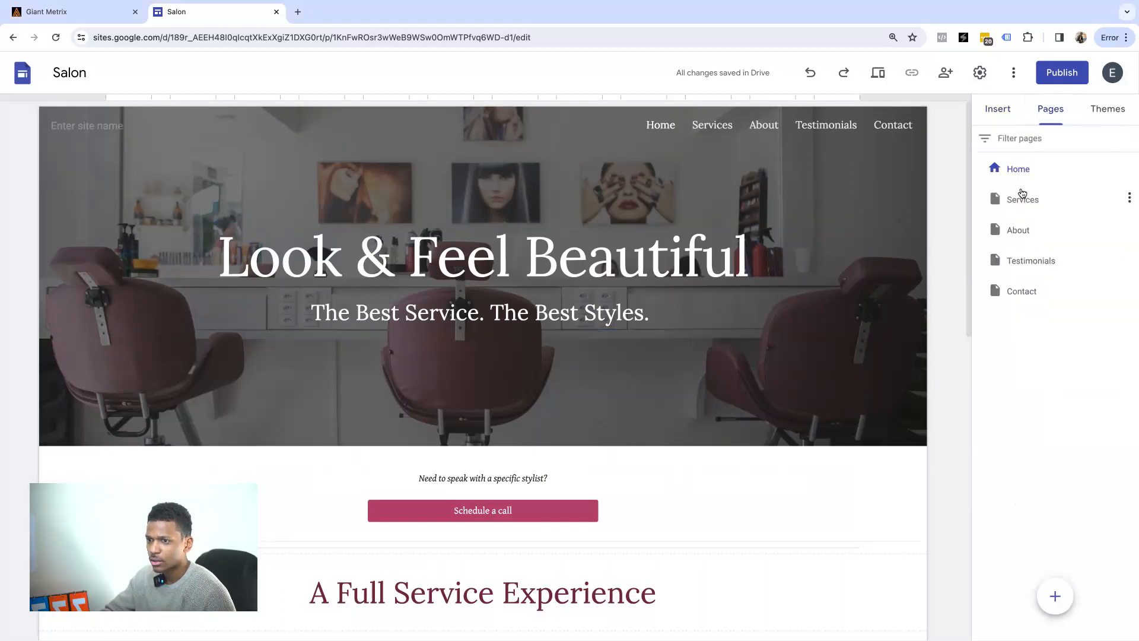
pyautogui.click(1018, 203)
pyautogui.click(1020, 229)
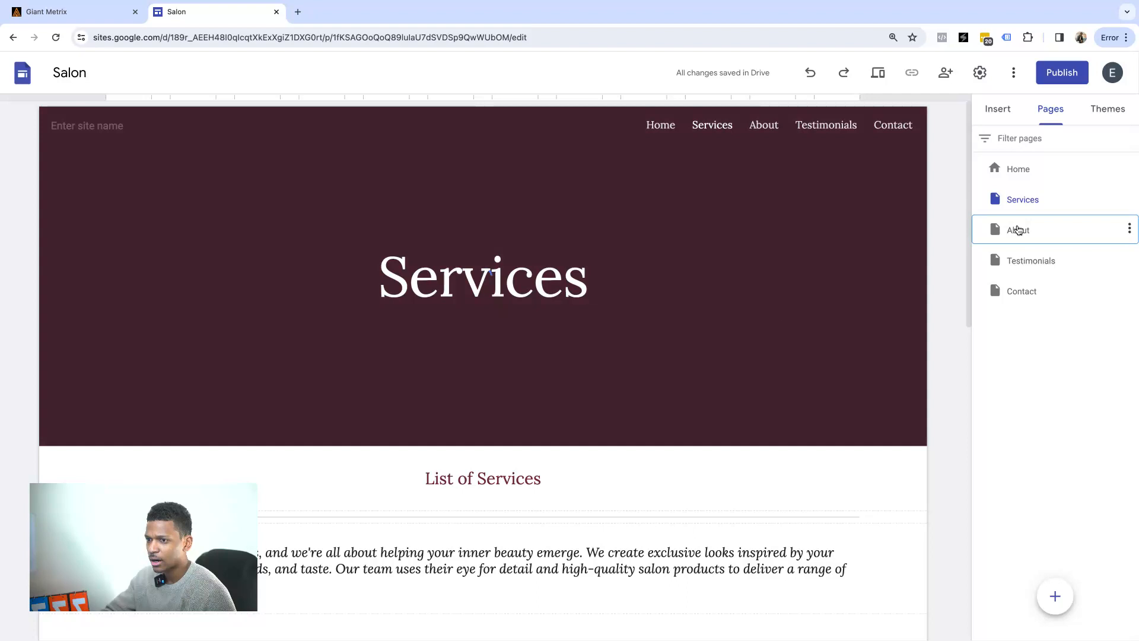
pyautogui.click(1019, 168)
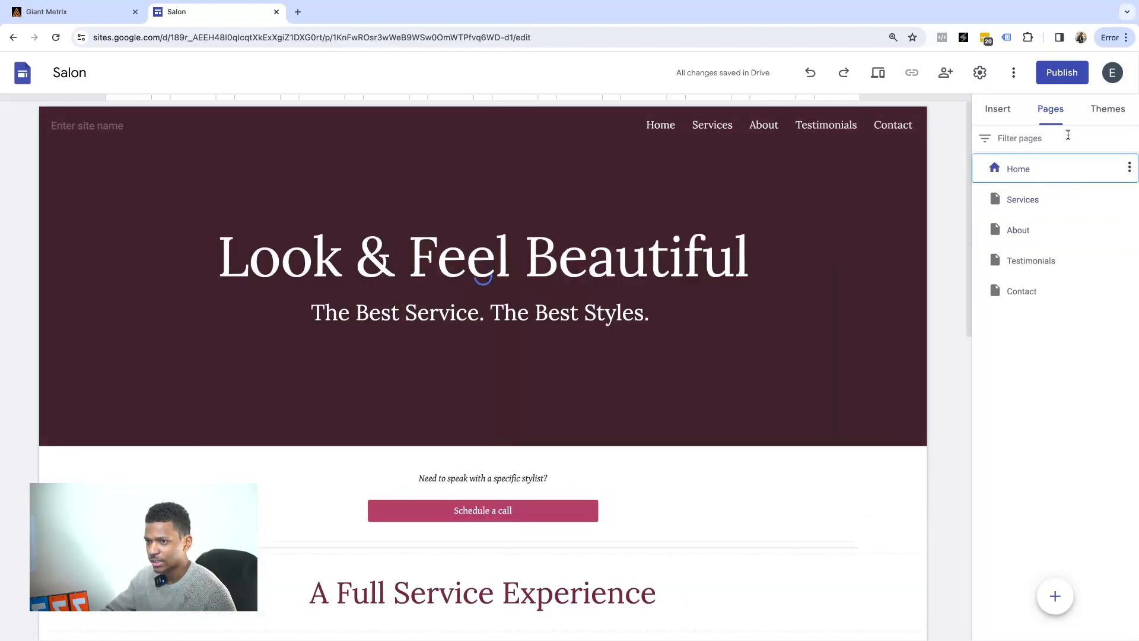
pyautogui.click(1105, 113)
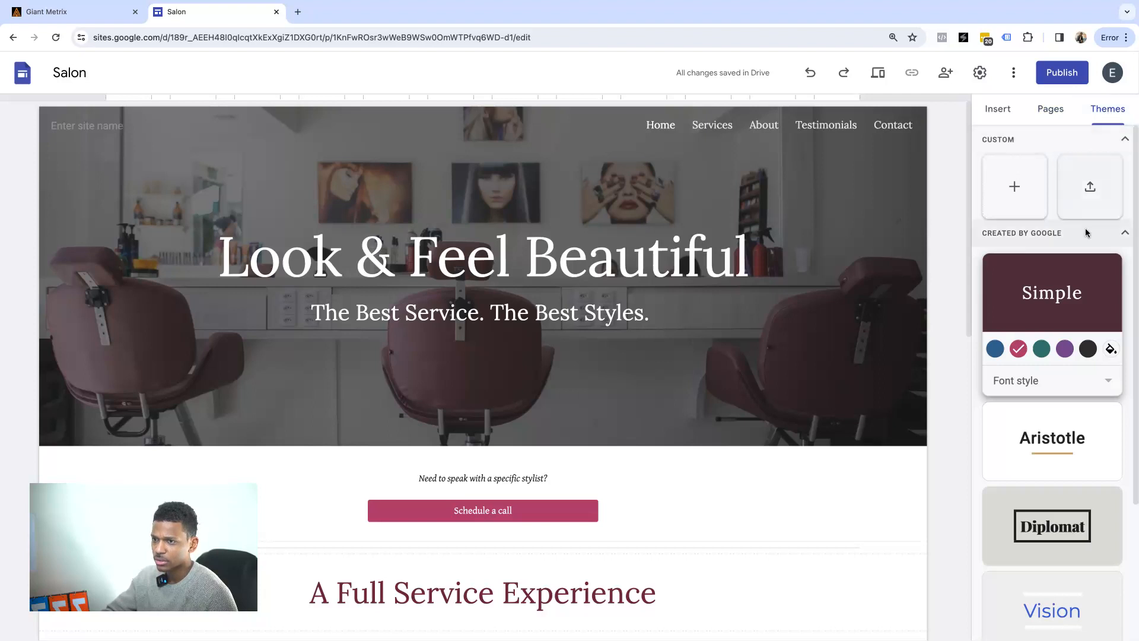
# Apply the Aristotle theme with a custom burnt-orange accent colour #cb730e.
pyautogui.scroll(-3, 1078, 288)
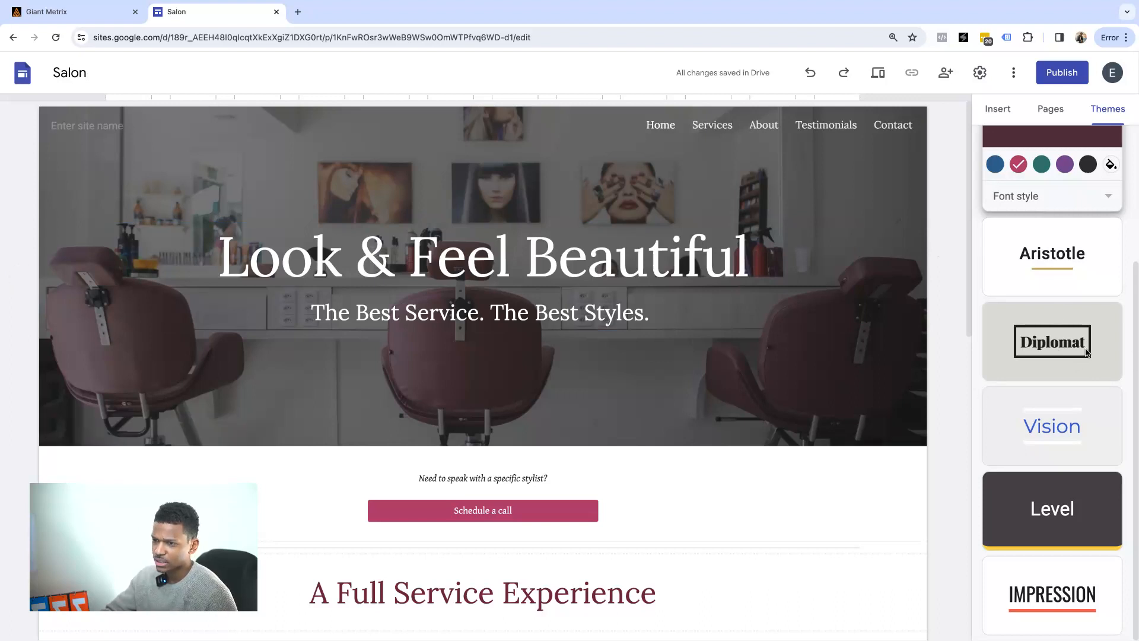
pyautogui.click(1053, 264)
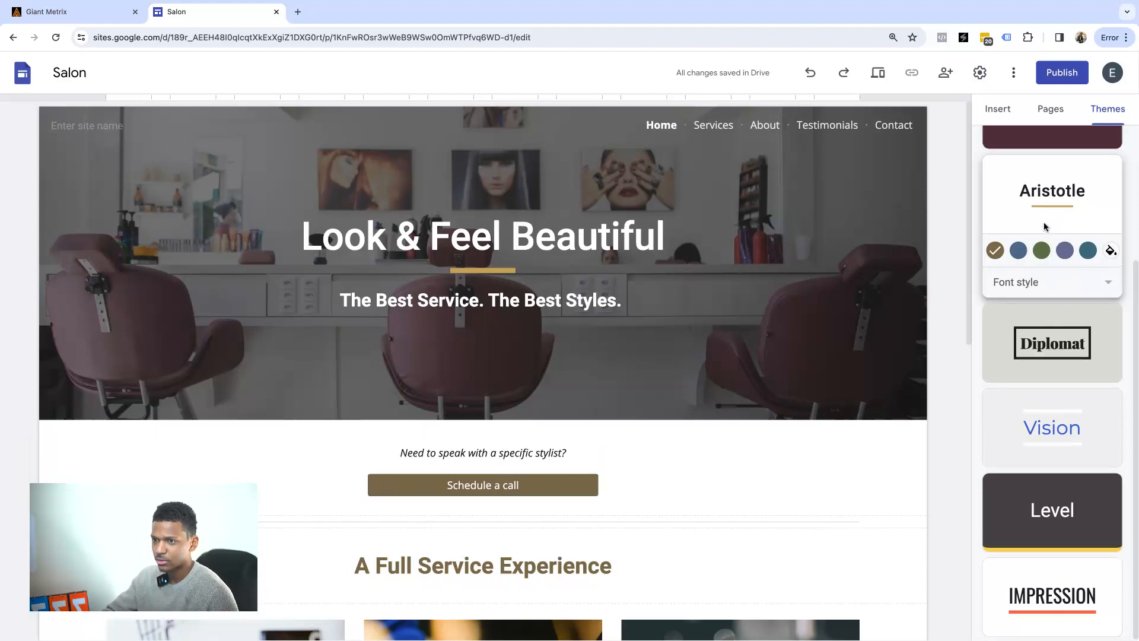
pyautogui.scroll(3, 1049, 267)
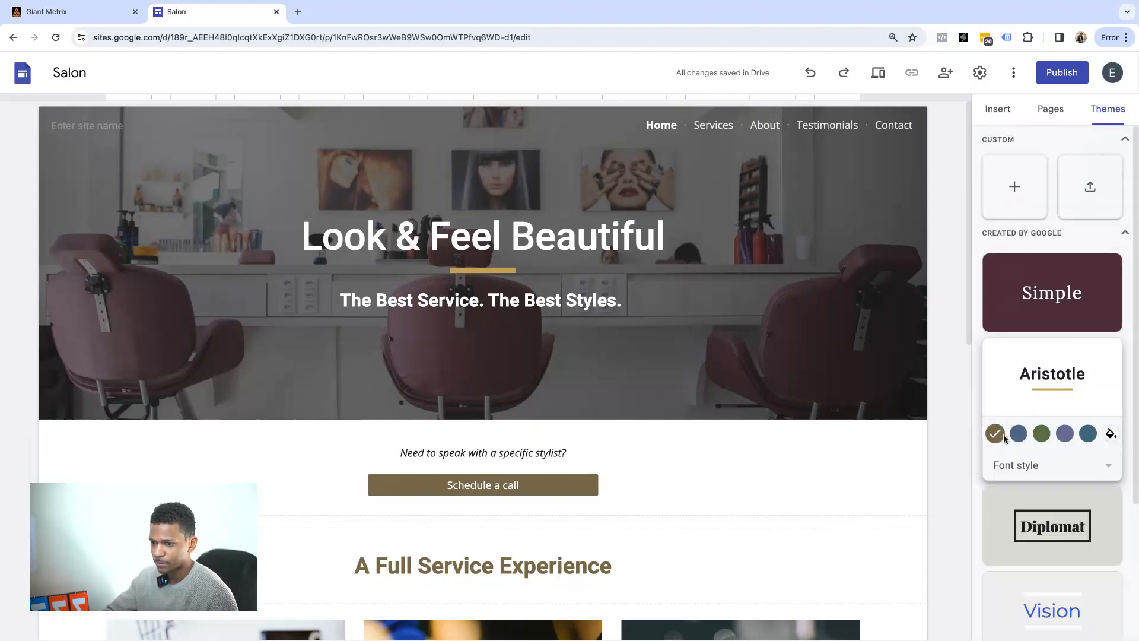
pyautogui.click(1111, 433)
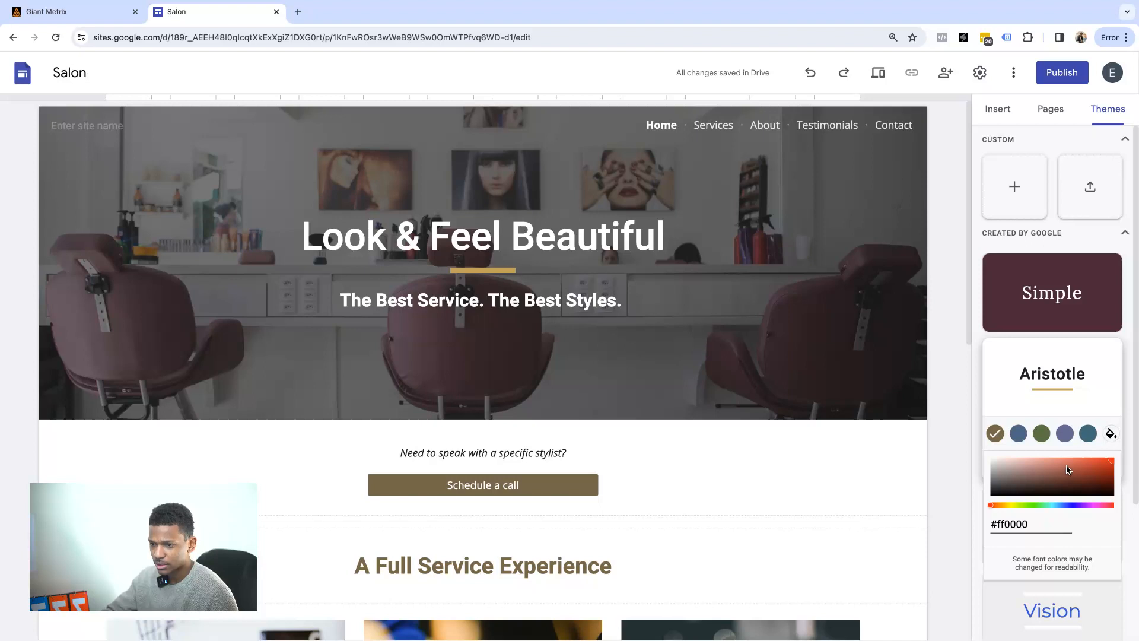
pyautogui.moveTo(997, 506); pyautogui.dragTo(1019, 496)
pyautogui.moveTo(1110, 460)
pyautogui.mouseDown()
pyautogui.moveTo(1099, 474)
pyautogui.moveTo(1068, 472)
pyautogui.moveTo(1105, 465)
pyautogui.mouseUp()
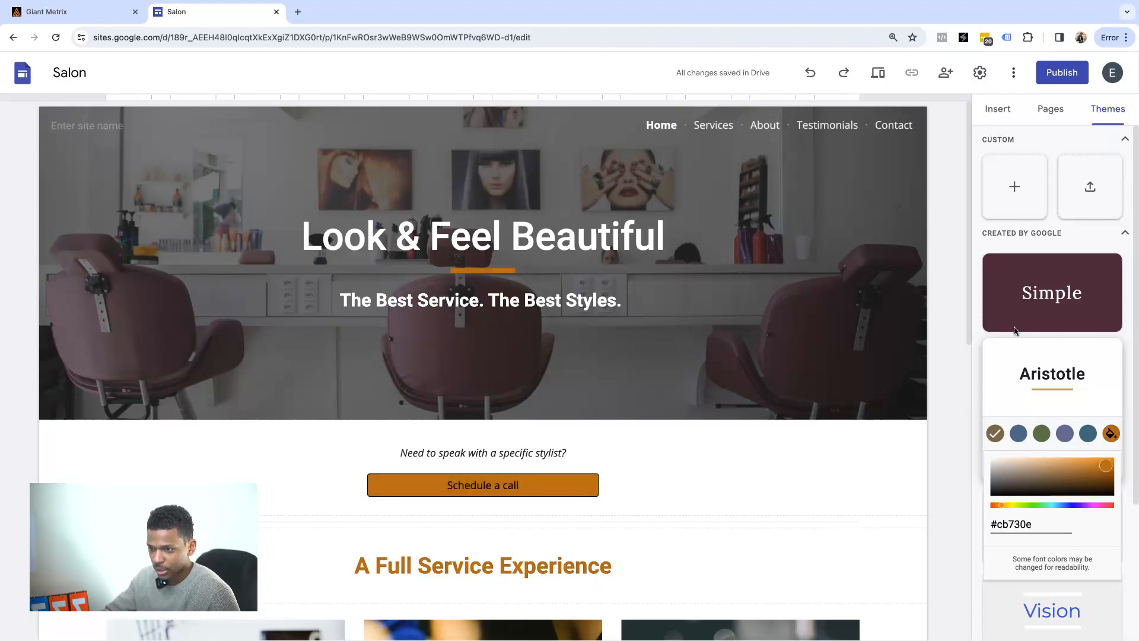
pyautogui.click(1003, 240)
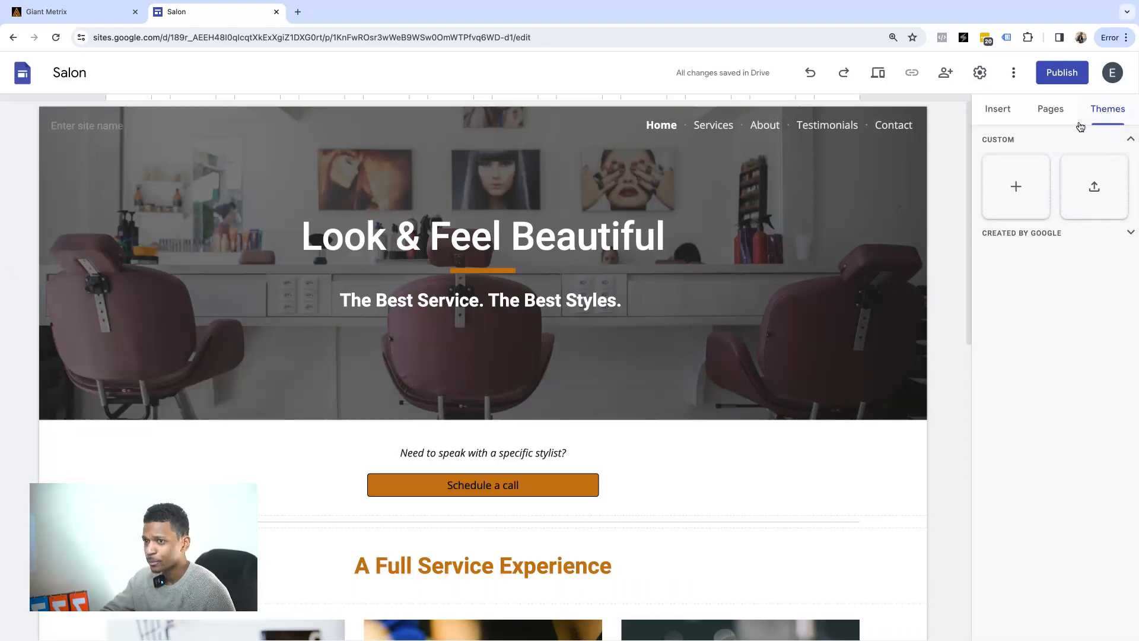
pyautogui.click(1056, 113)
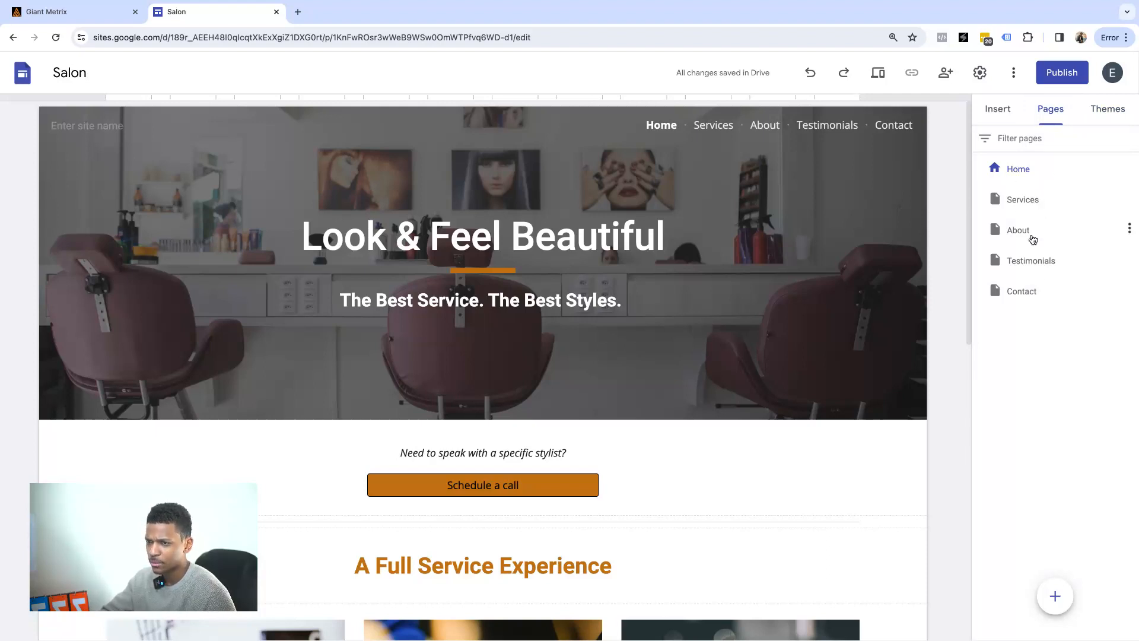
# Drag the About page above Services so it follows Home.
pyautogui.moveTo(725, 154)
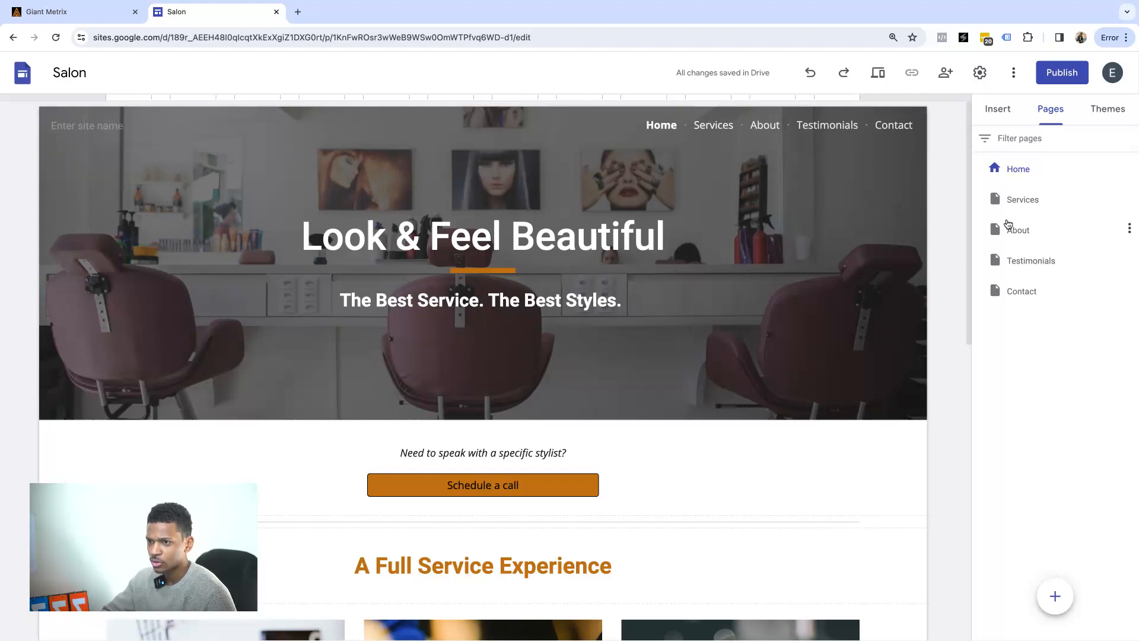
pyautogui.moveTo(1015, 231); pyautogui.dragTo(1017, 189)
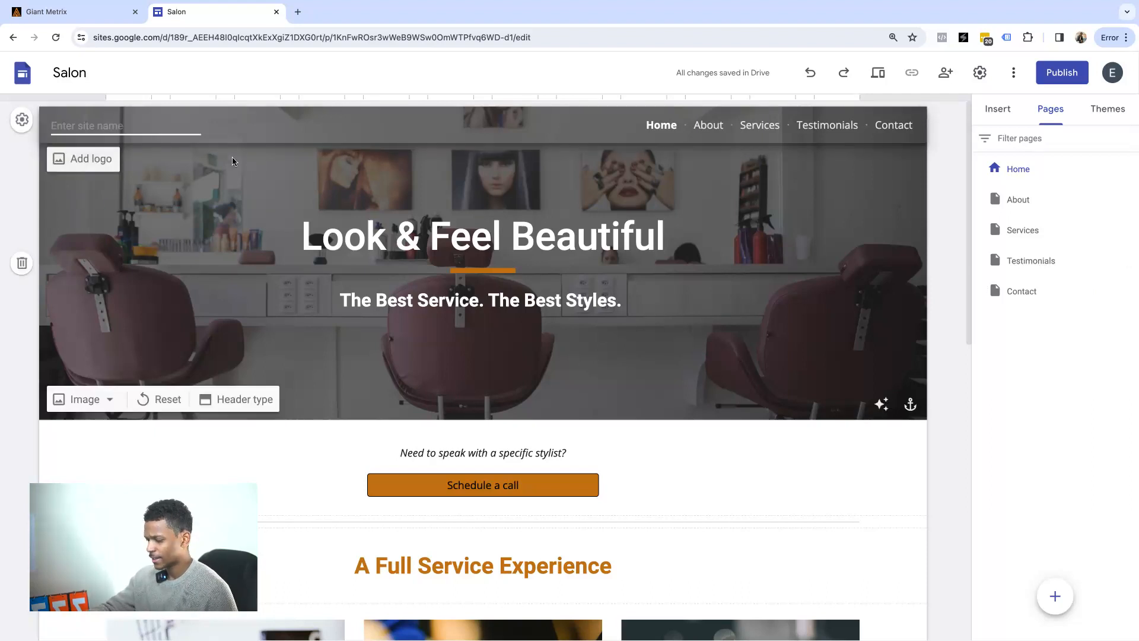
# Rename the site from Salon to 'Giant Metrix Agency'.
pyautogui.write('Giant MEt')
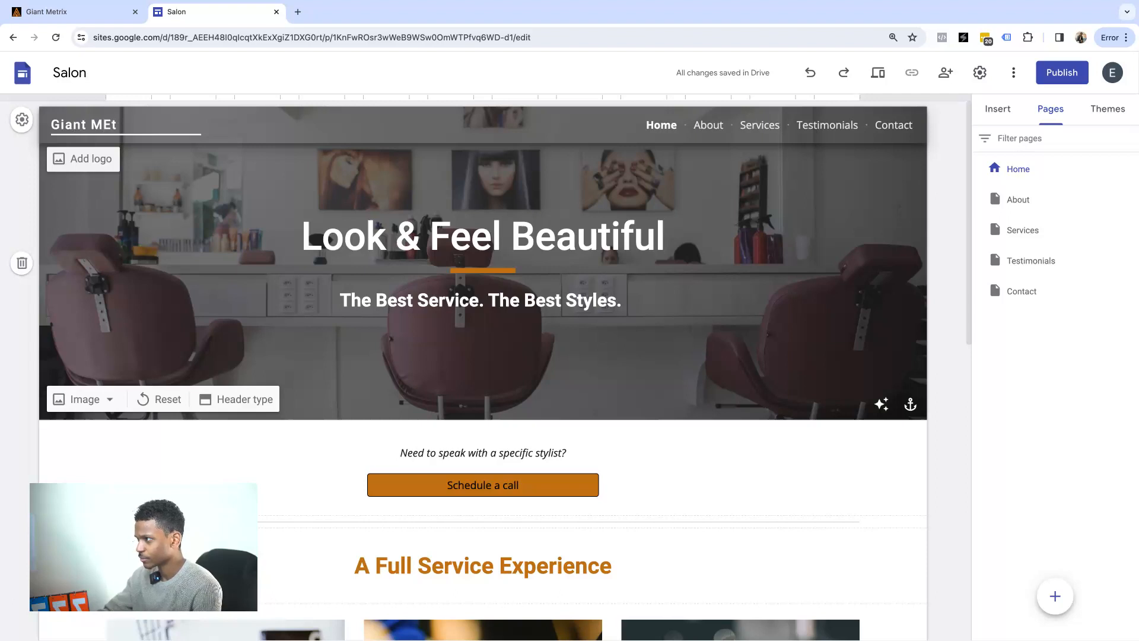
pyautogui.write('rix Agency')
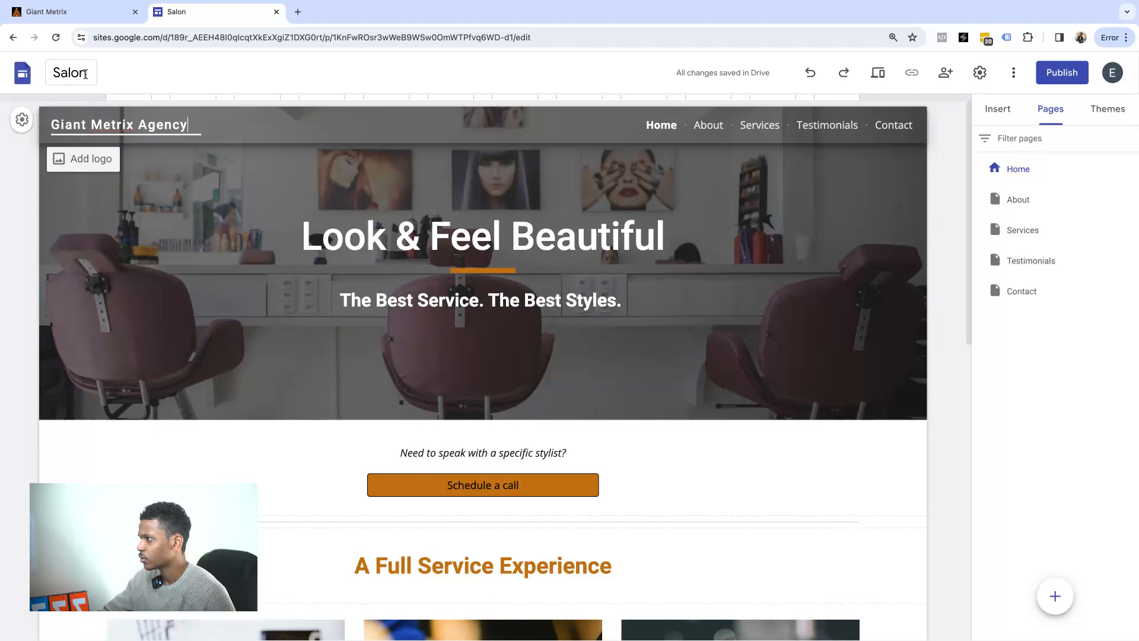
pyautogui.click(87, 74)
pyautogui.write('Gi')
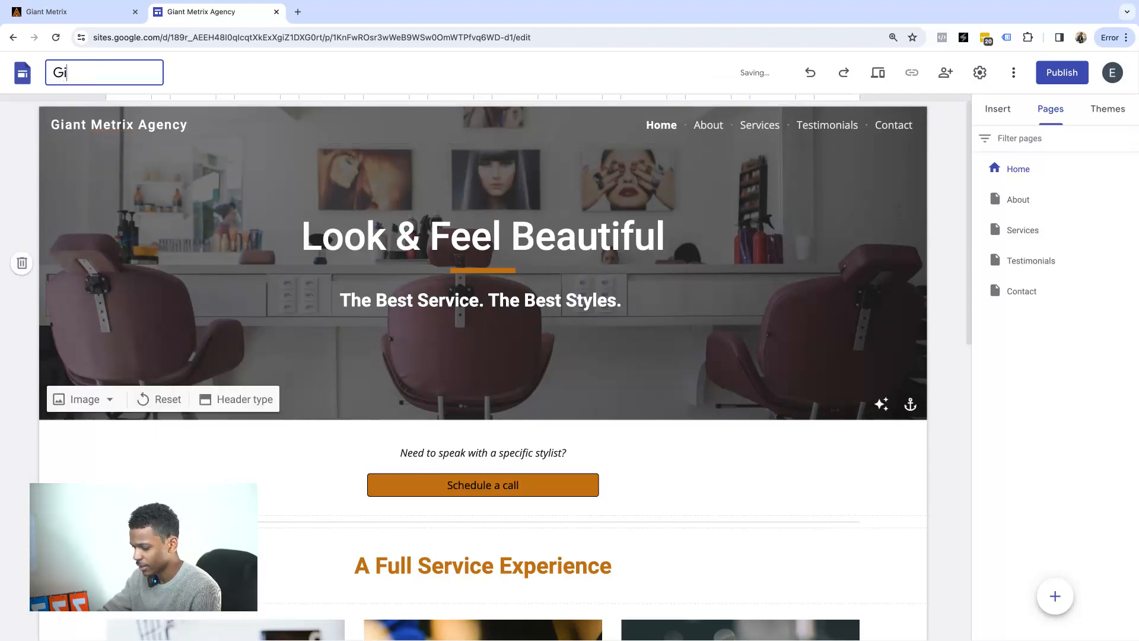
pyautogui.write('ant Metrix Agec')
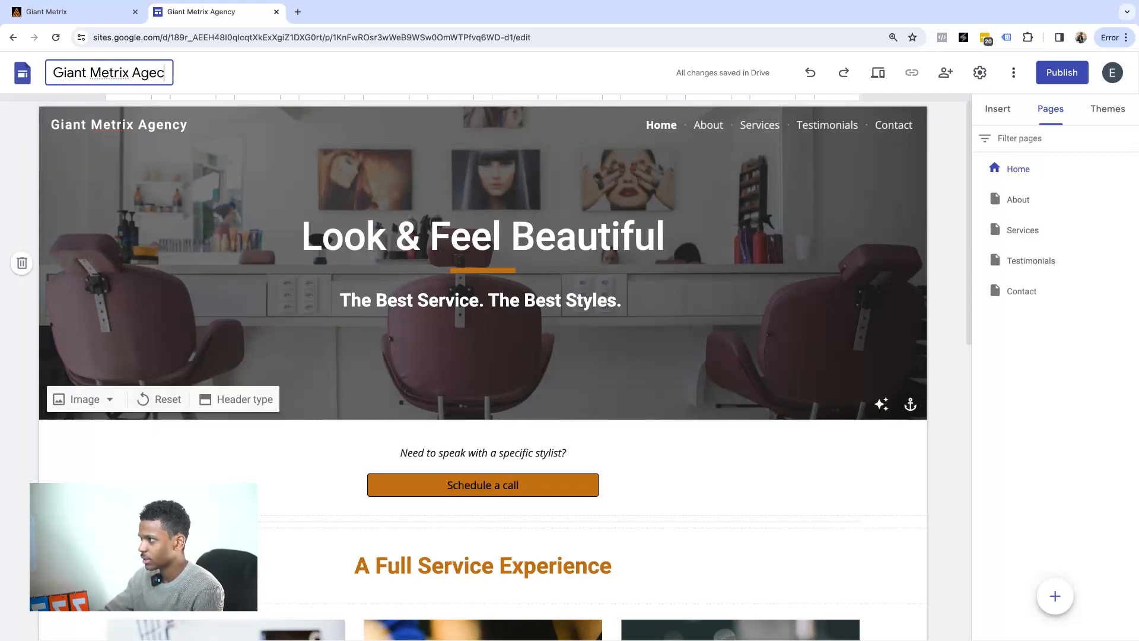
pyautogui.press('BackSpace')
pyautogui.write('ncy')
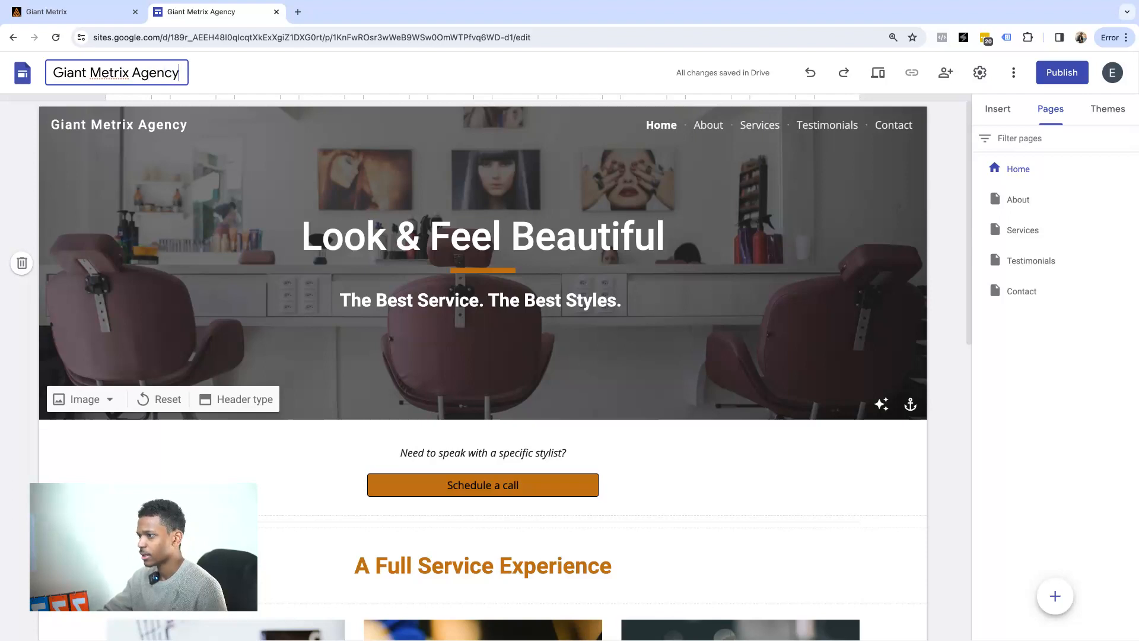
pyautogui.click(534, 59)
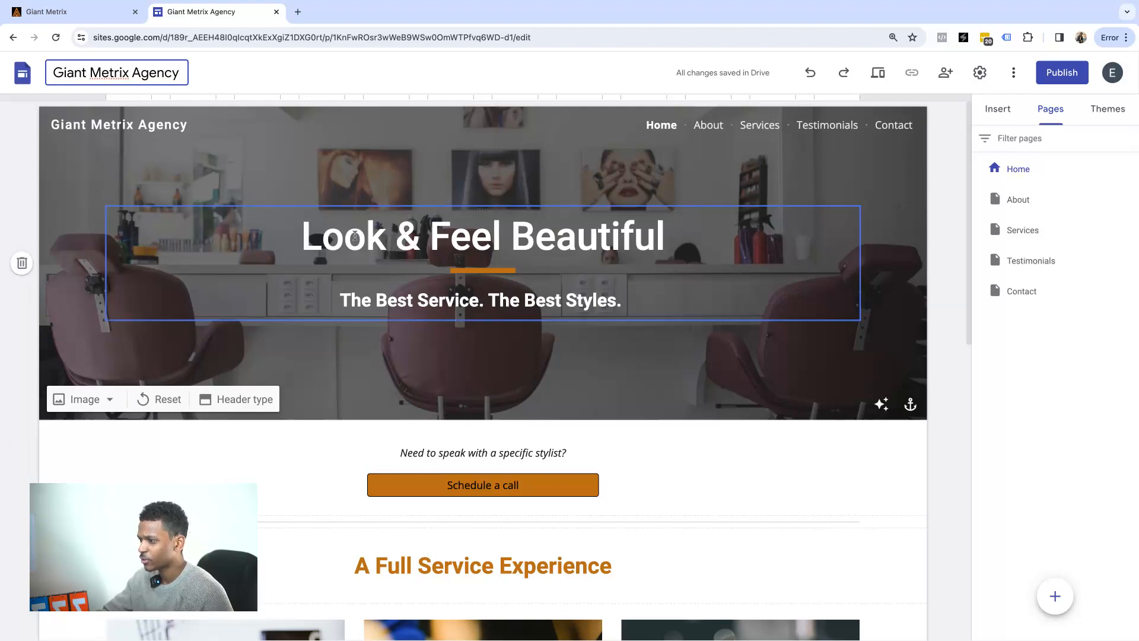
pyautogui.click(357, 234)
# Replace the hero headline with 'We Create High Conversion Web Funnels, That Beats Your Converate Any Day!'.
pyautogui.tripleClick(357, 233)
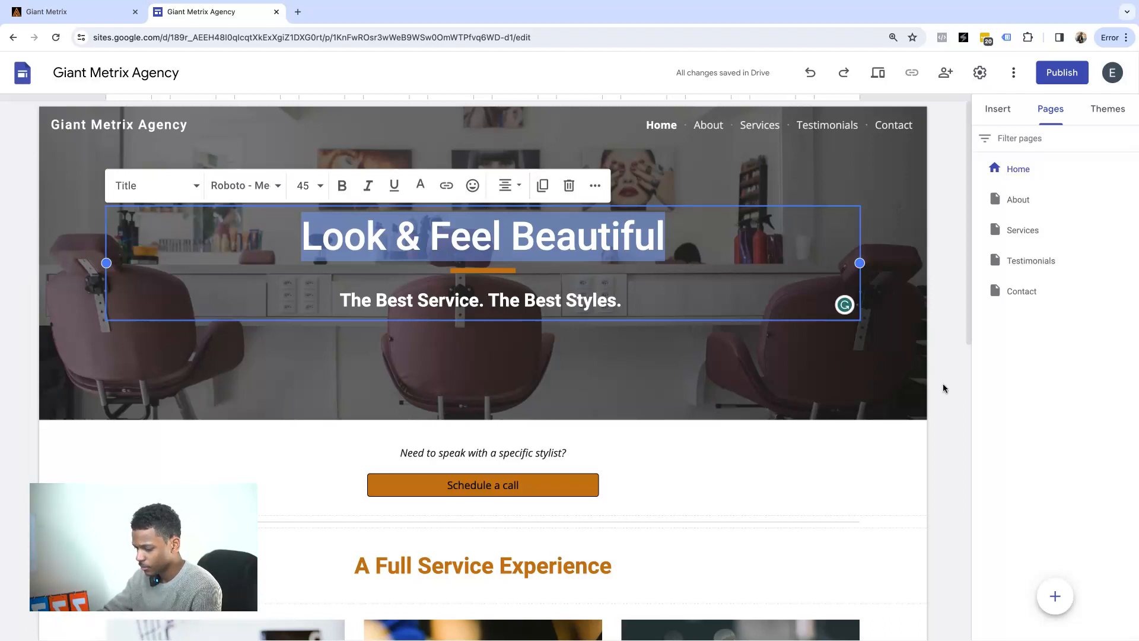
pyautogui.write('W')
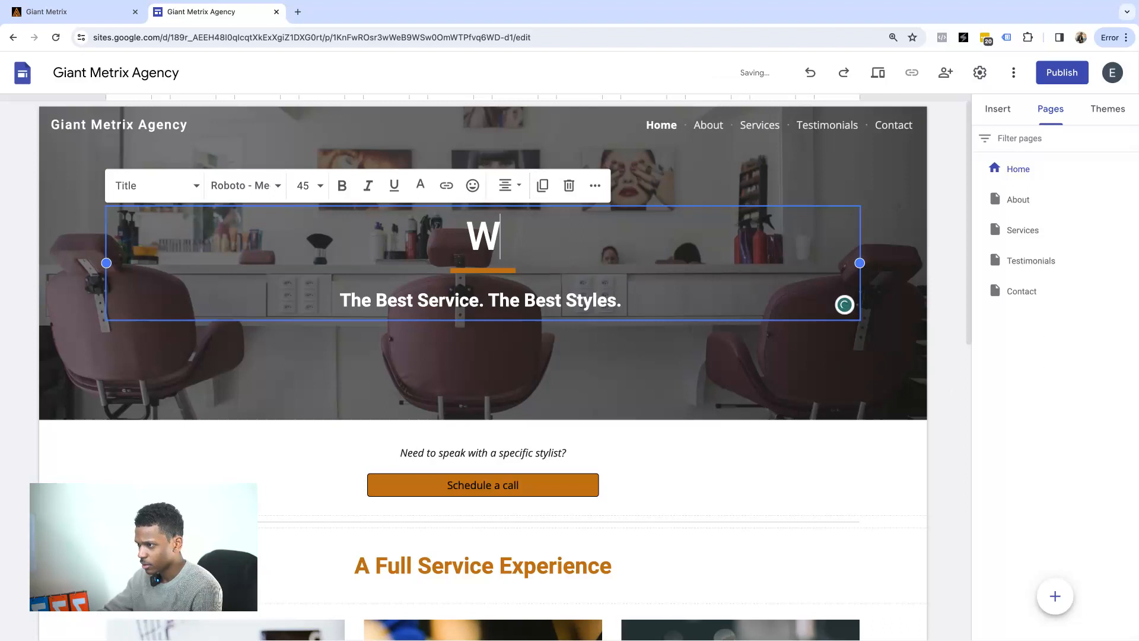
pyautogui.write('e Create ')
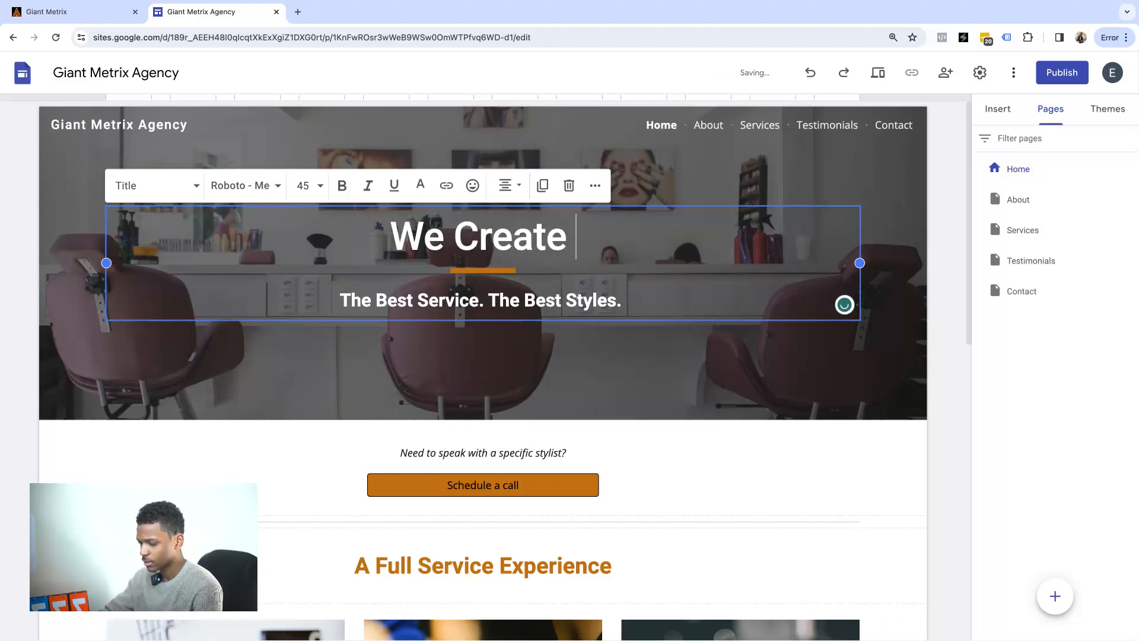
pyautogui.write('High Cnv')
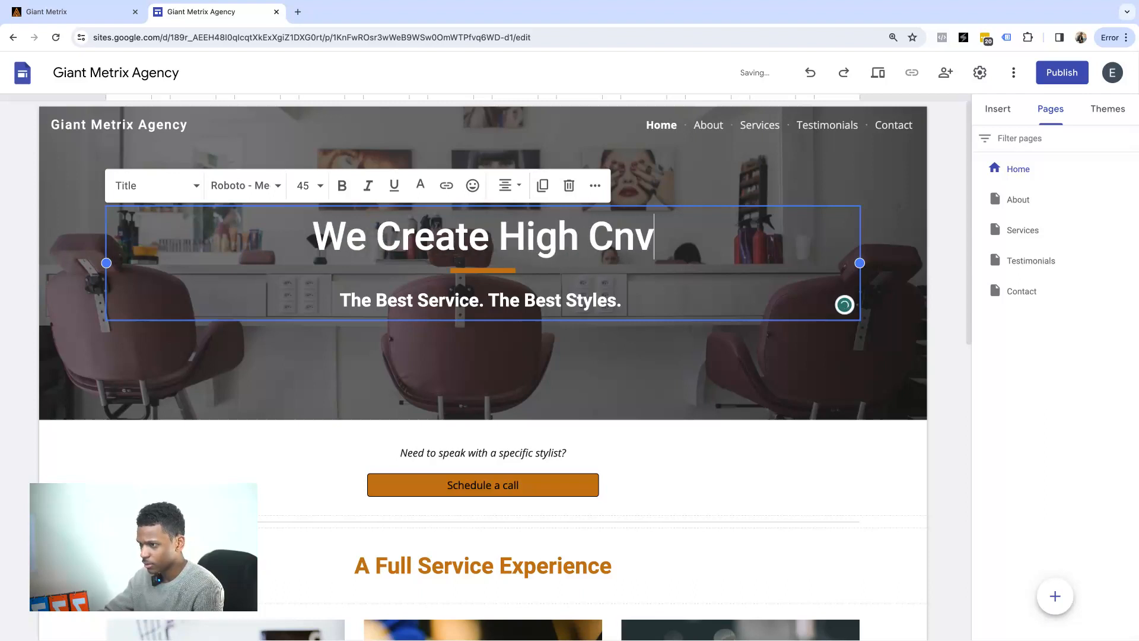
pyautogui.press('BackSpace')
pyautogui.press('BackSpace')
pyautogui.write('oncersi')
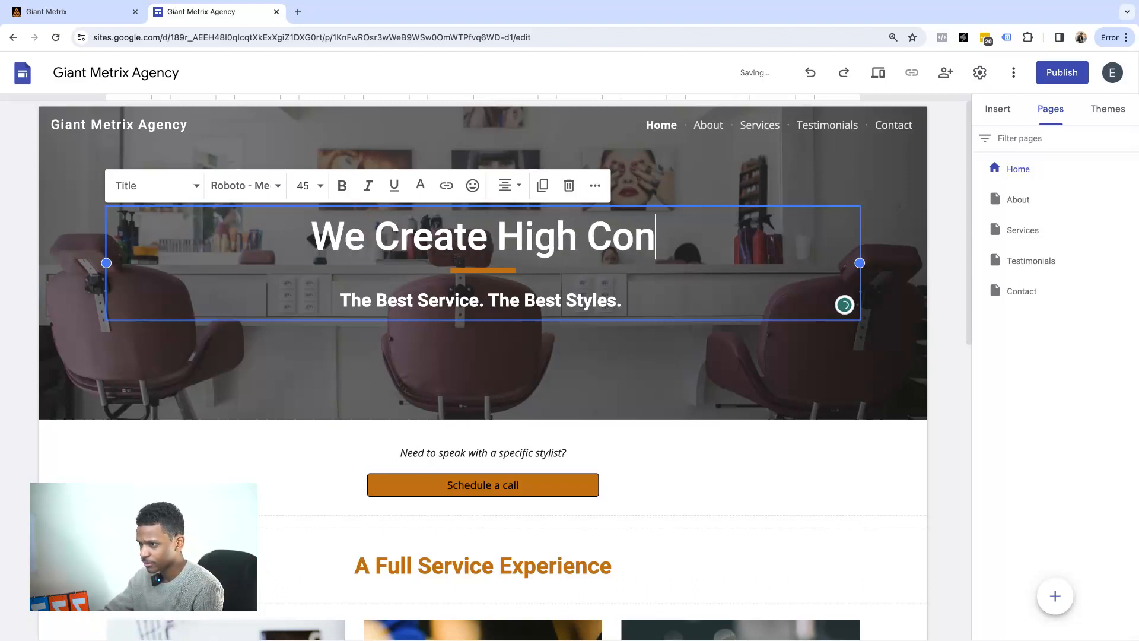
pyautogui.press('BackSpace')
pyautogui.press('BackSpace')
pyautogui.press('BackSpace')
pyautogui.press('BackSpace')
pyautogui.press('BackSpace')
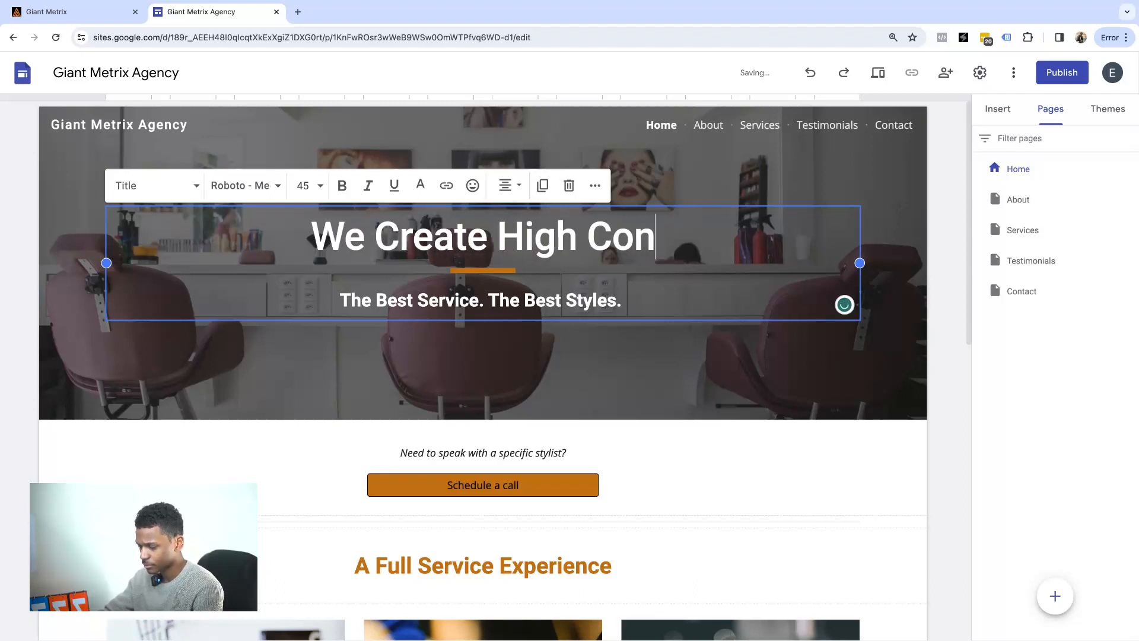
pyautogui.write('v')
pyautogui.press('BackSpace')
pyautogui.write('version Web ')
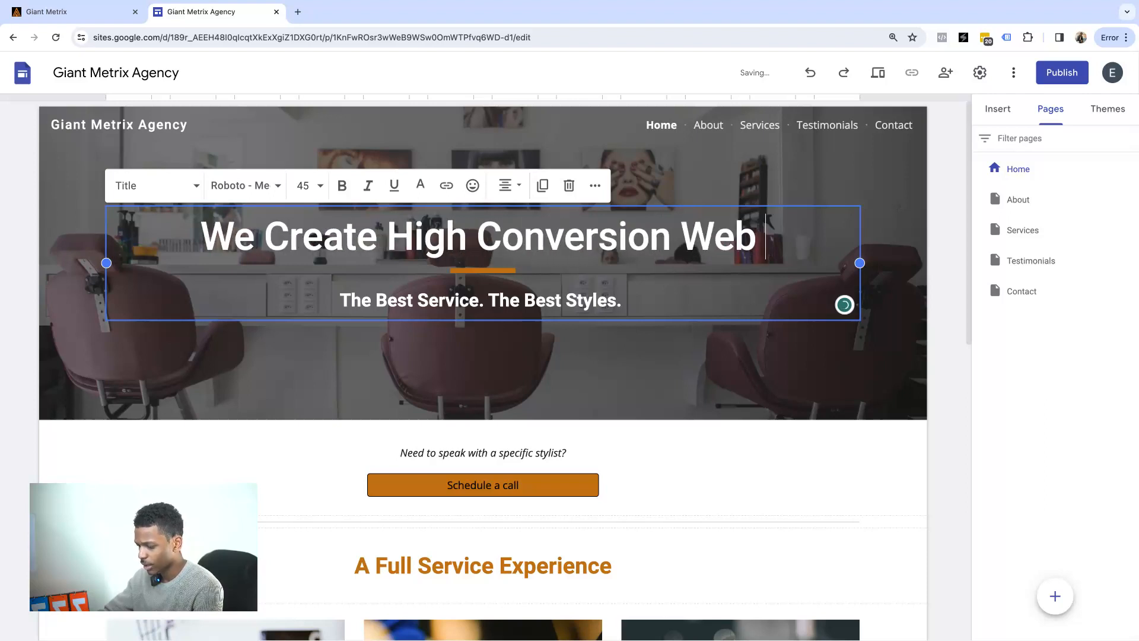
pyautogui.write('Funnels')
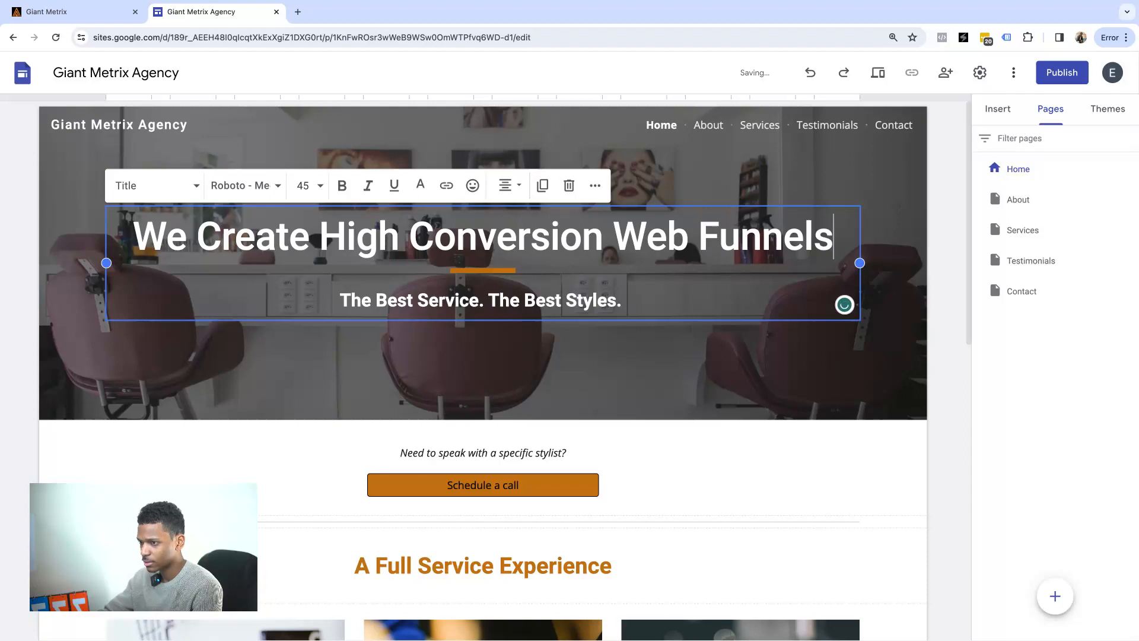
pyautogui.write(', That ')
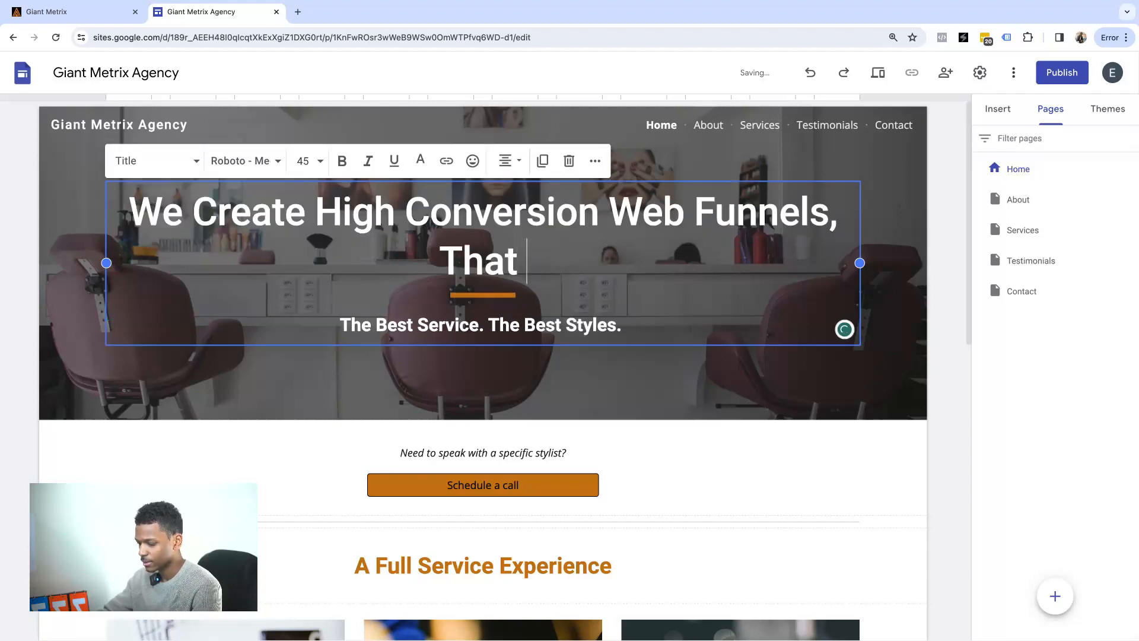
pyautogui.write('Beats Y')
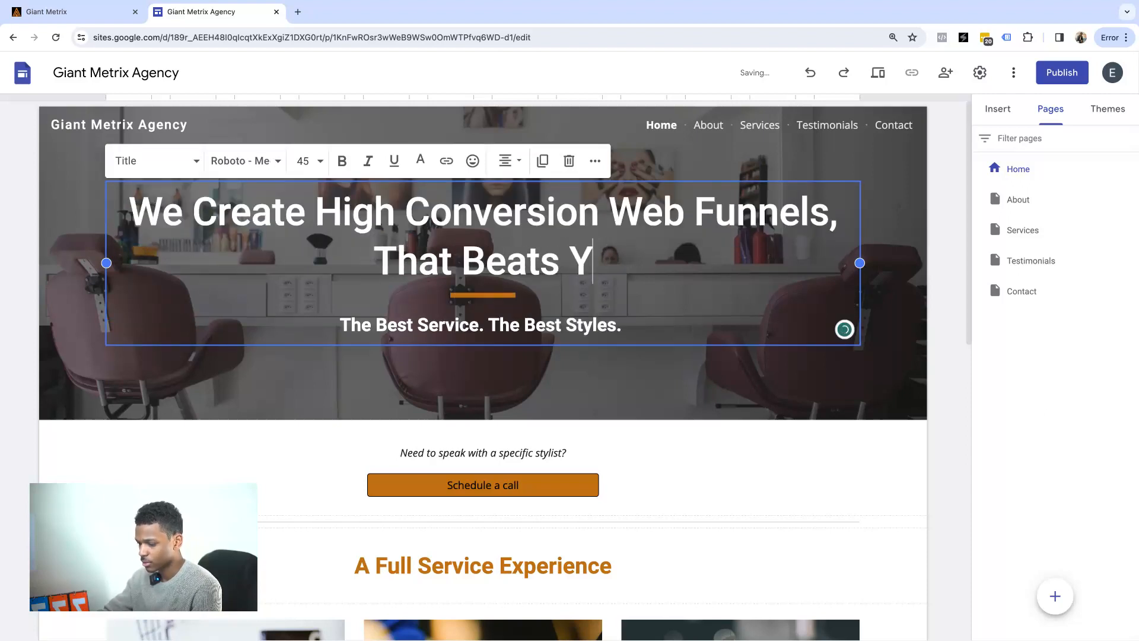
pyautogui.write('our')
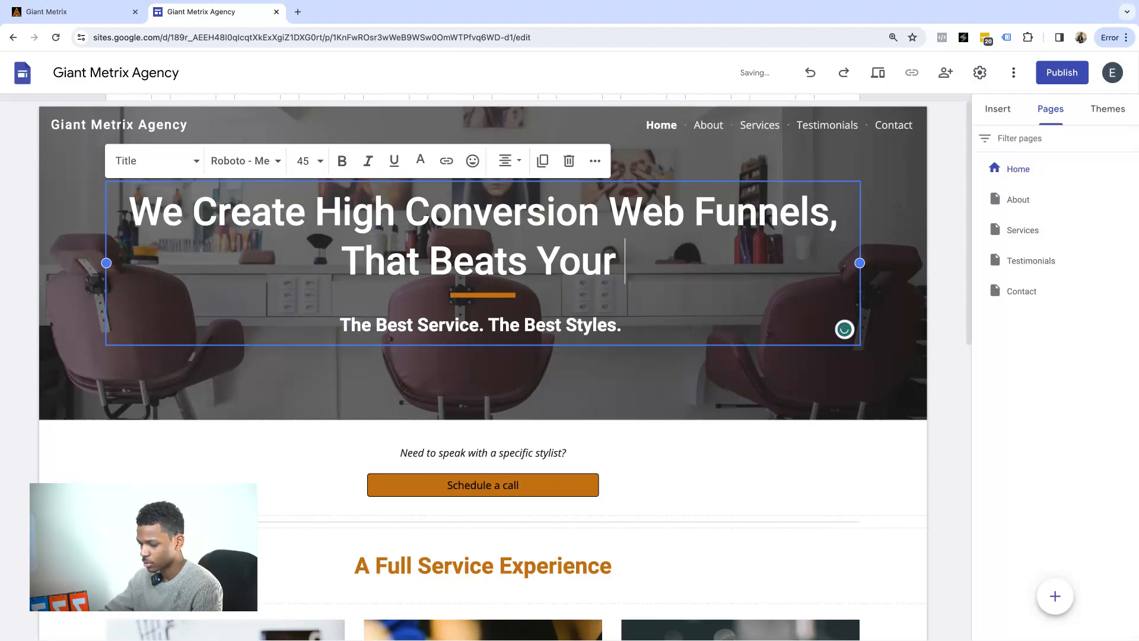
pyautogui.write(' Co')
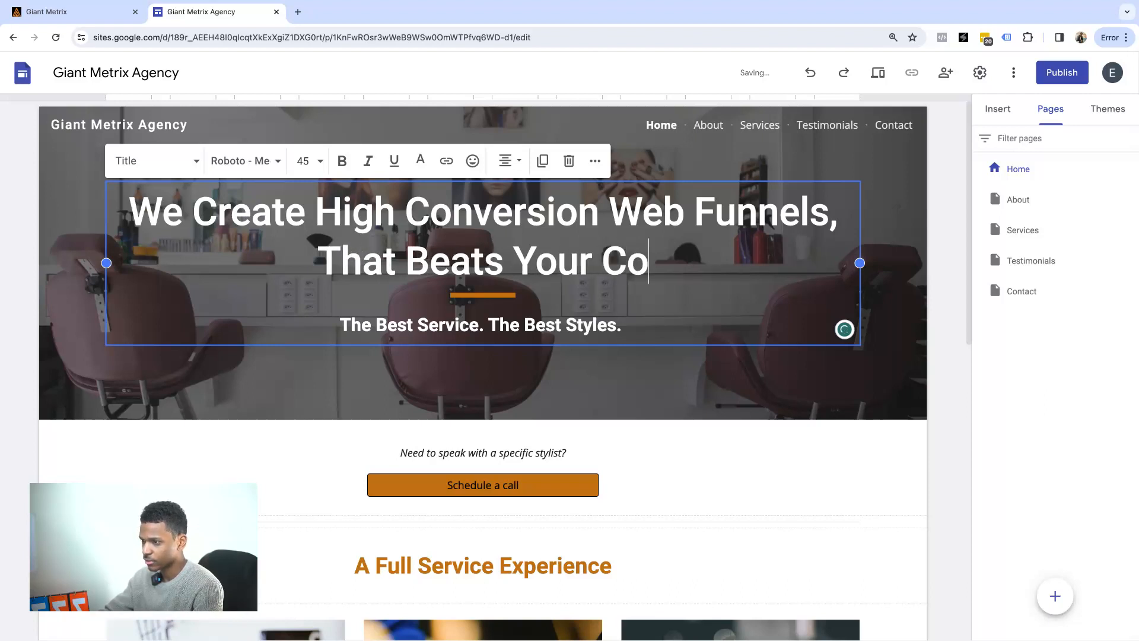
pyautogui.write('nve')
pyautogui.press('BackSpace')
pyautogui.write('ver')
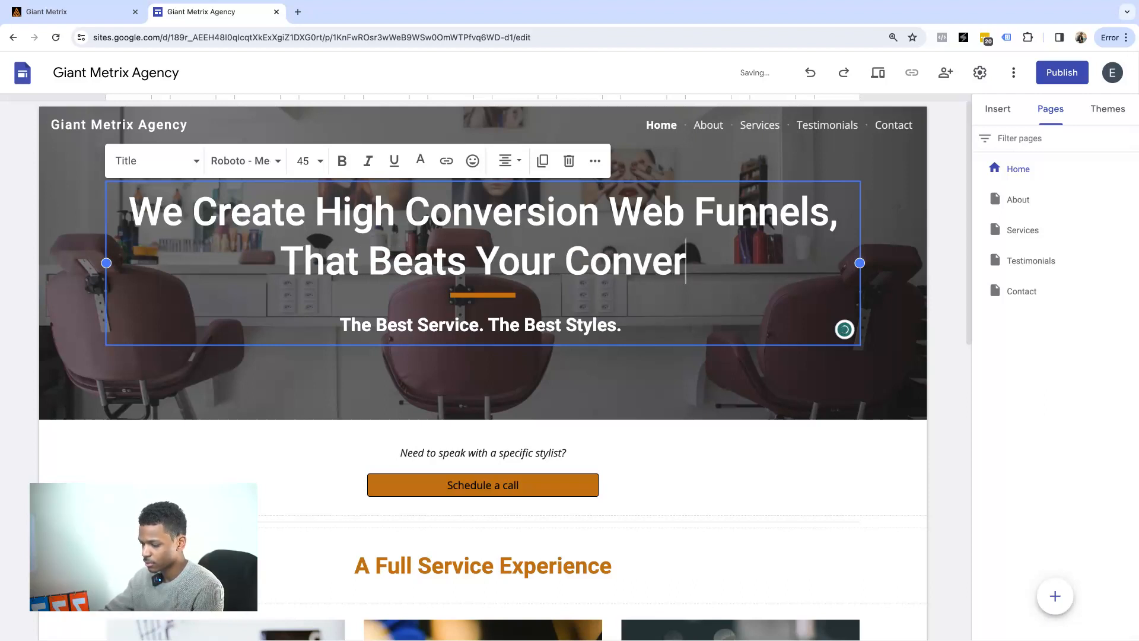
pyautogui.write('ate ')
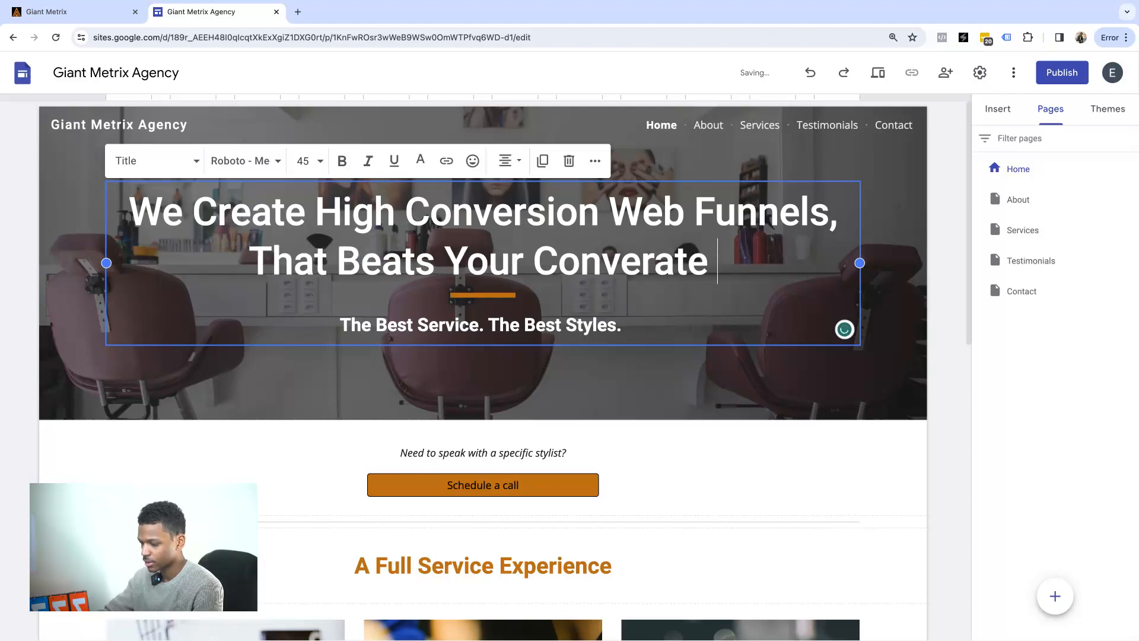
pyautogui.write('Any Day!')
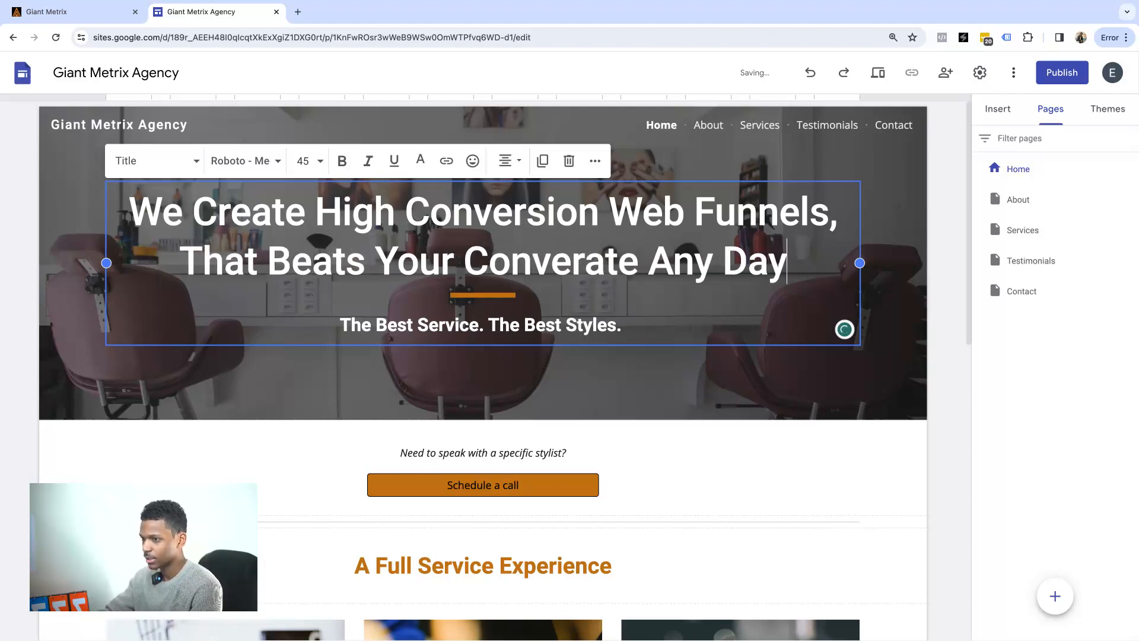
pyautogui.tripleClick(448, 325)
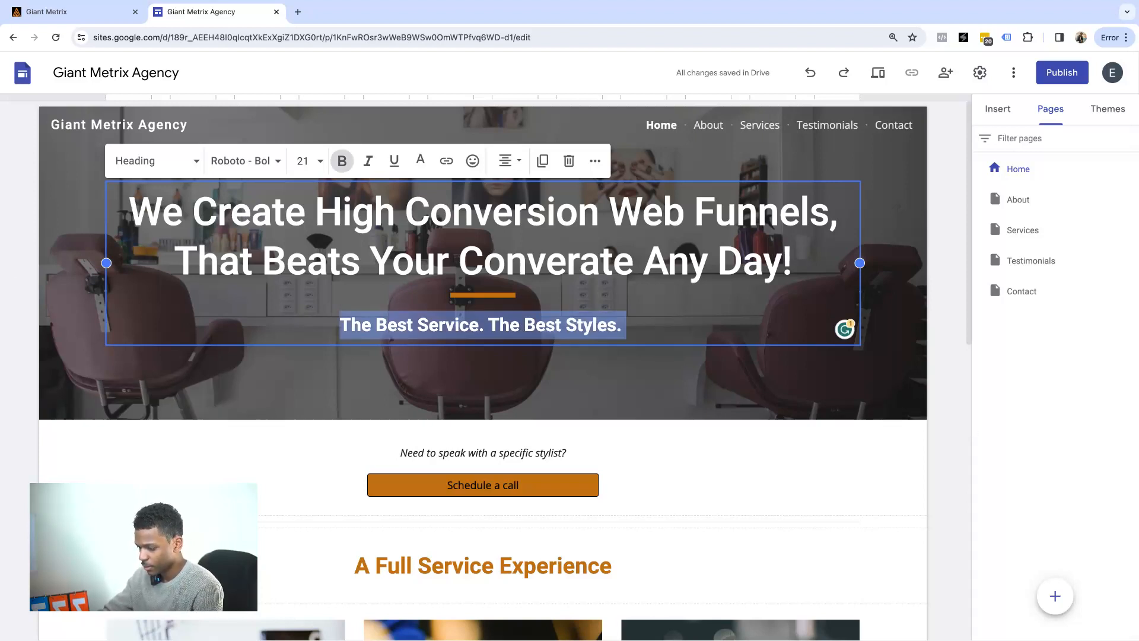
# Replace the hero subtitle with 'Increase your conversion rate or your money back!'.
pyautogui.write('Ic')
pyautogui.press('BackSpace')
pyautogui.write('n')
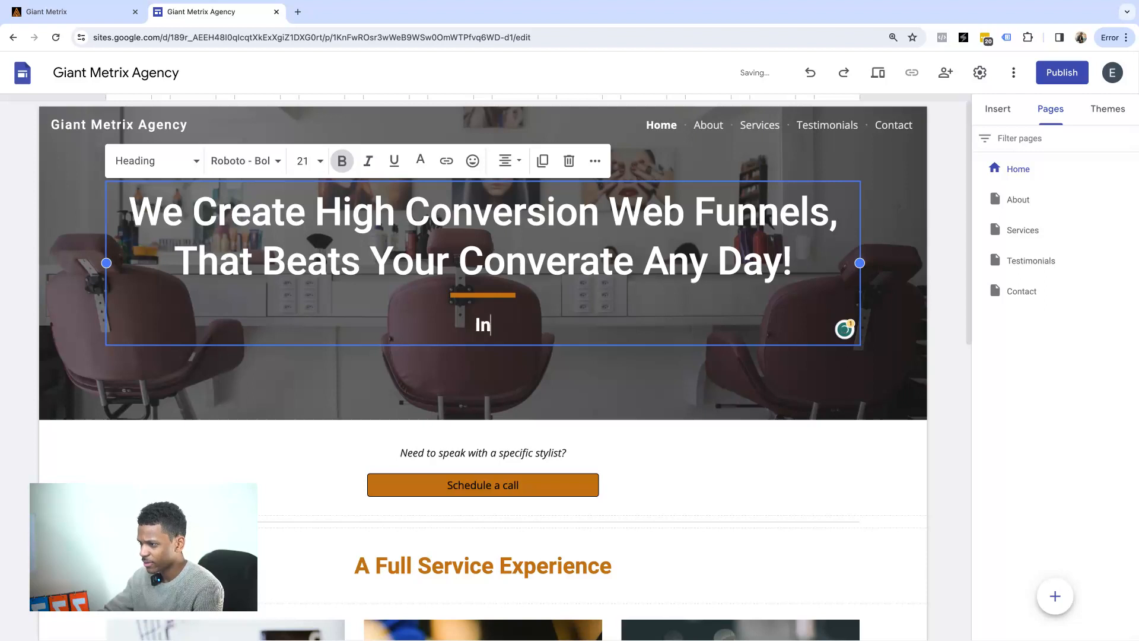
pyautogui.write('crease yo')
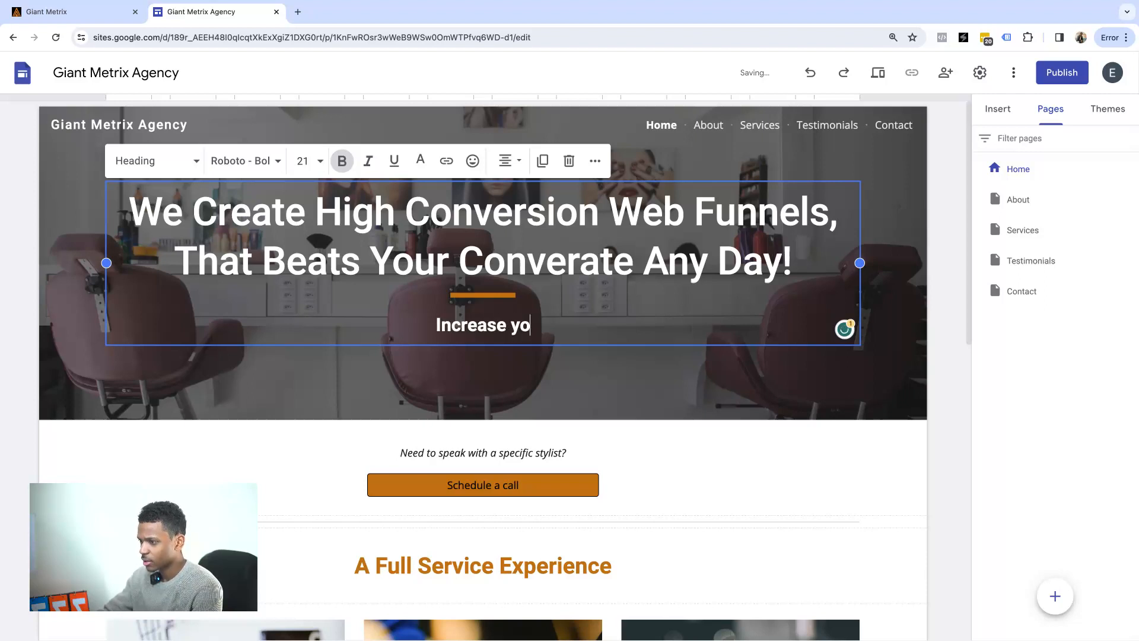
pyautogui.write('ur conve')
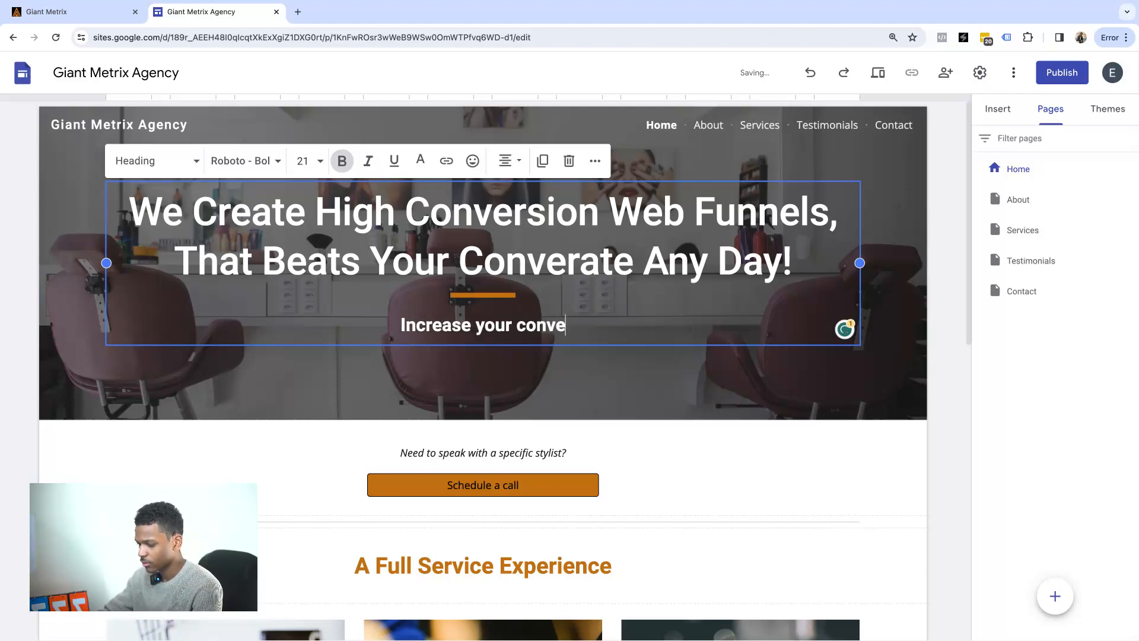
pyautogui.write('rsion rate')
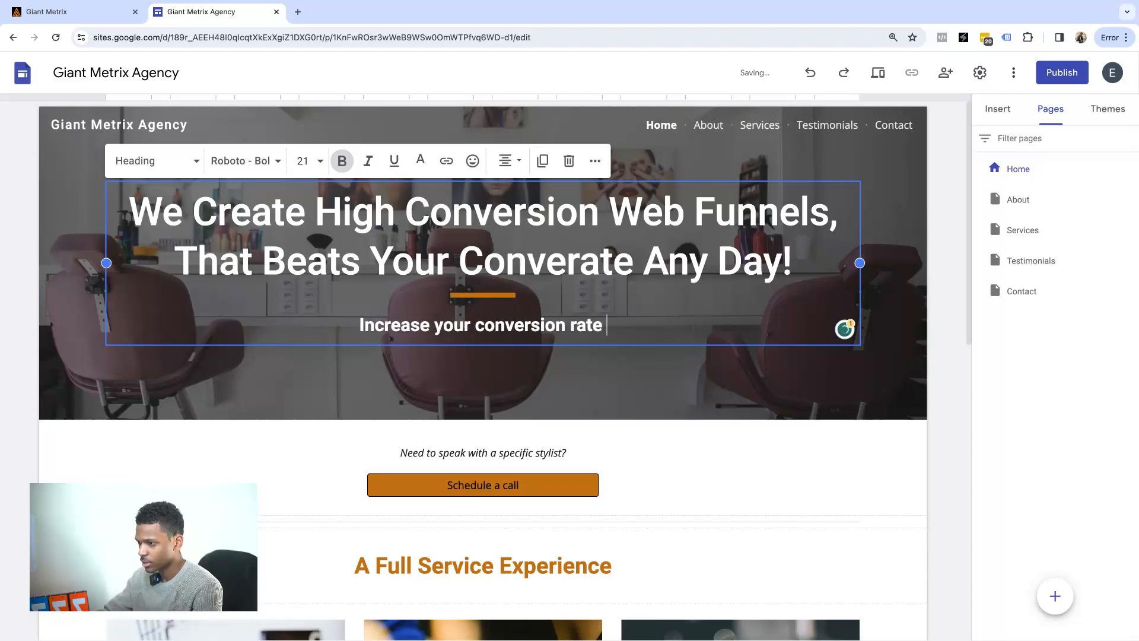
pyautogui.write(' or your mo')
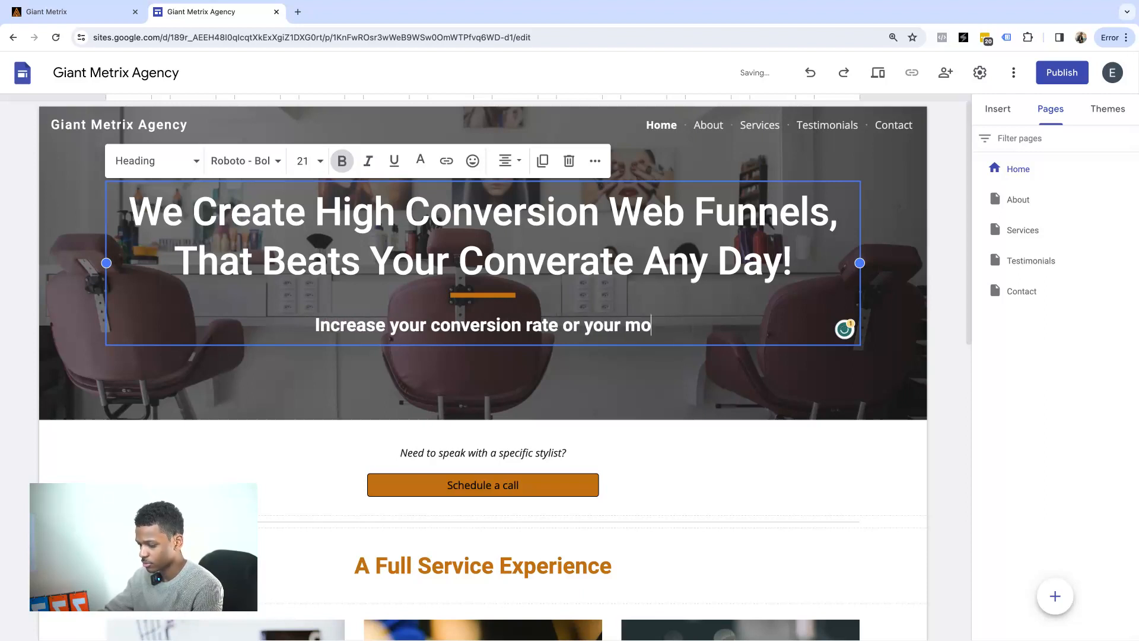
pyautogui.write('ney back!')
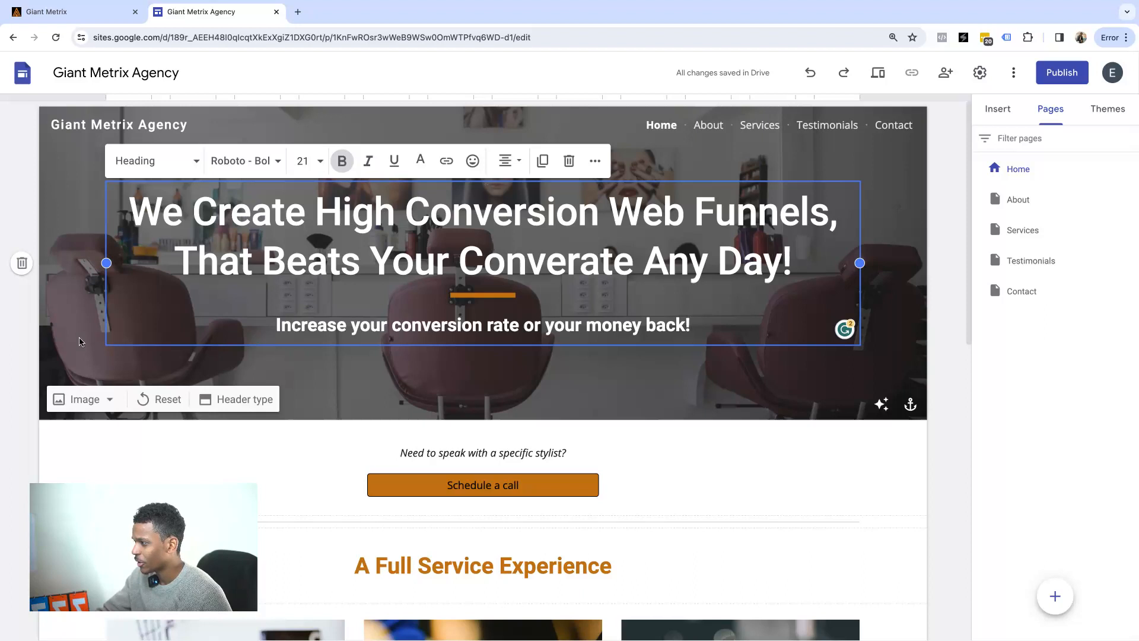
pyautogui.click(61, 329)
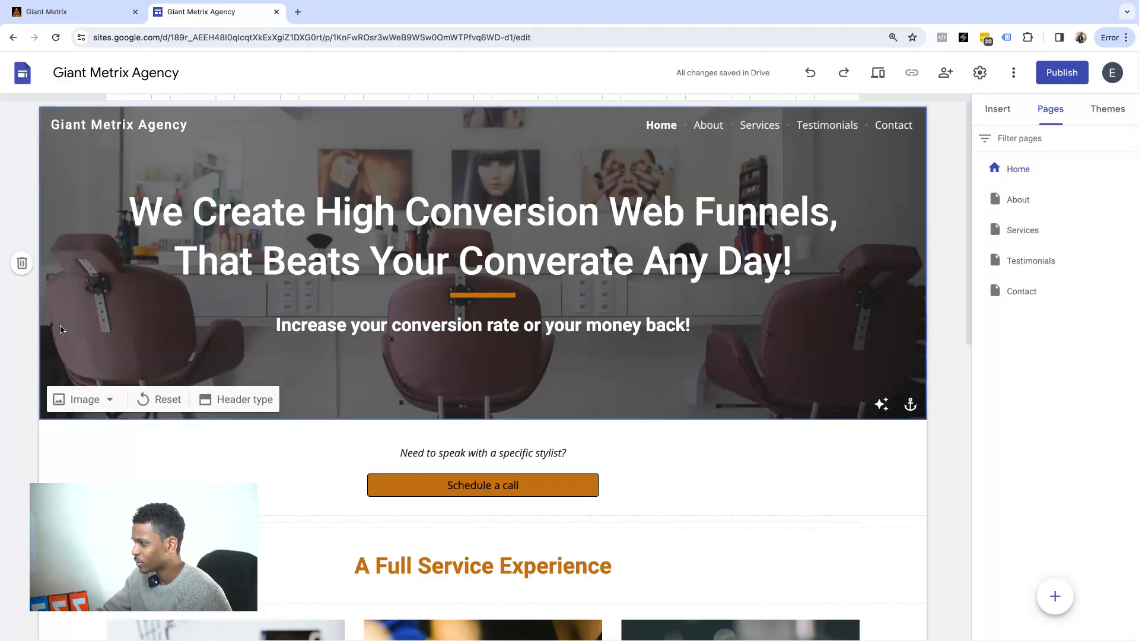
# Swap the header background for the blurred blue bokeh image from the image gallery.
pyautogui.click(111, 401)
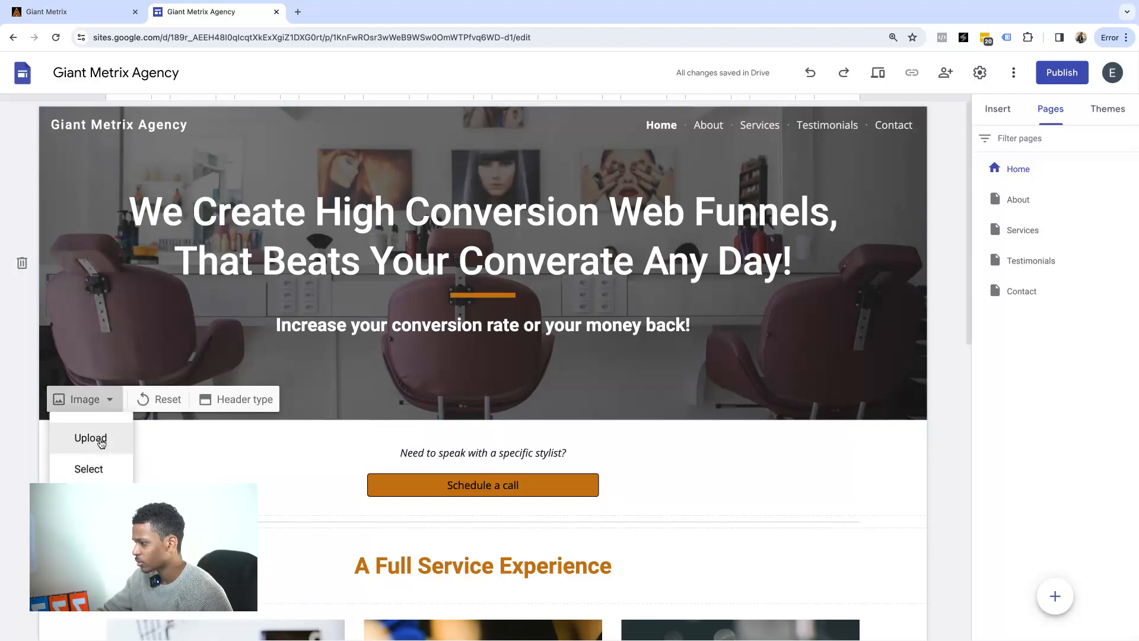
pyautogui.click(98, 471)
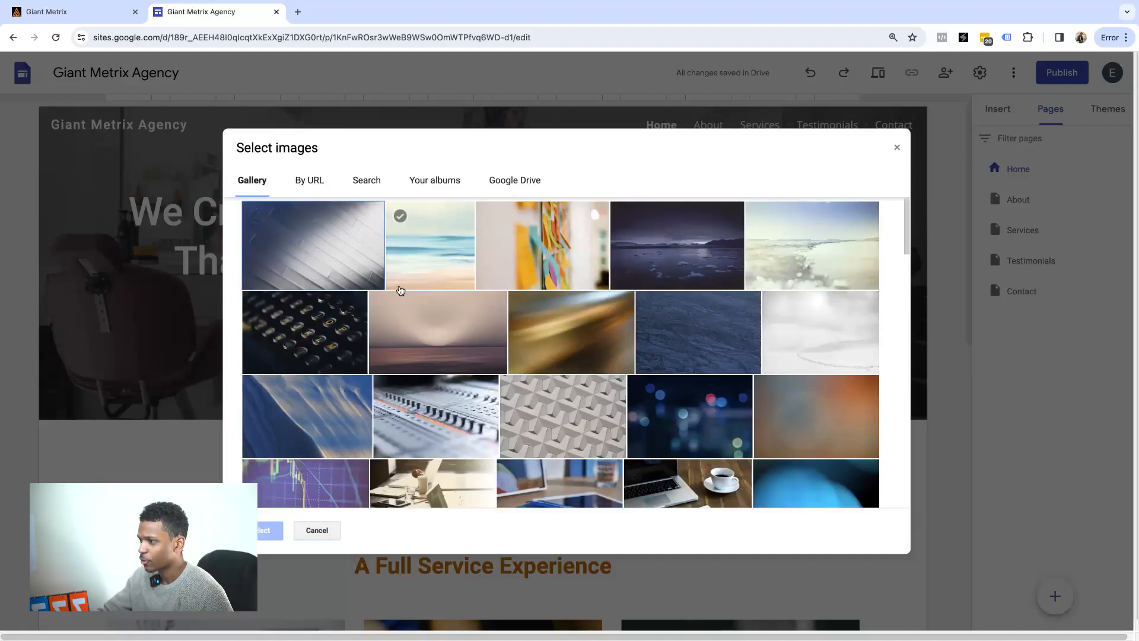
pyautogui.scroll(-5, 714, 325)
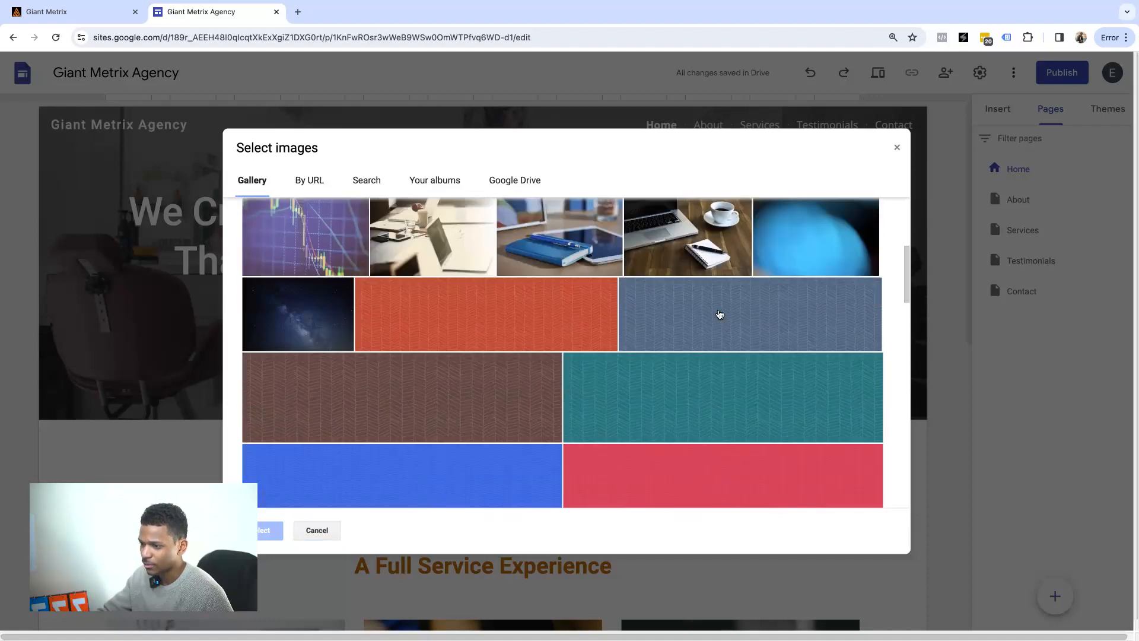
pyautogui.scroll(4, 715, 328)
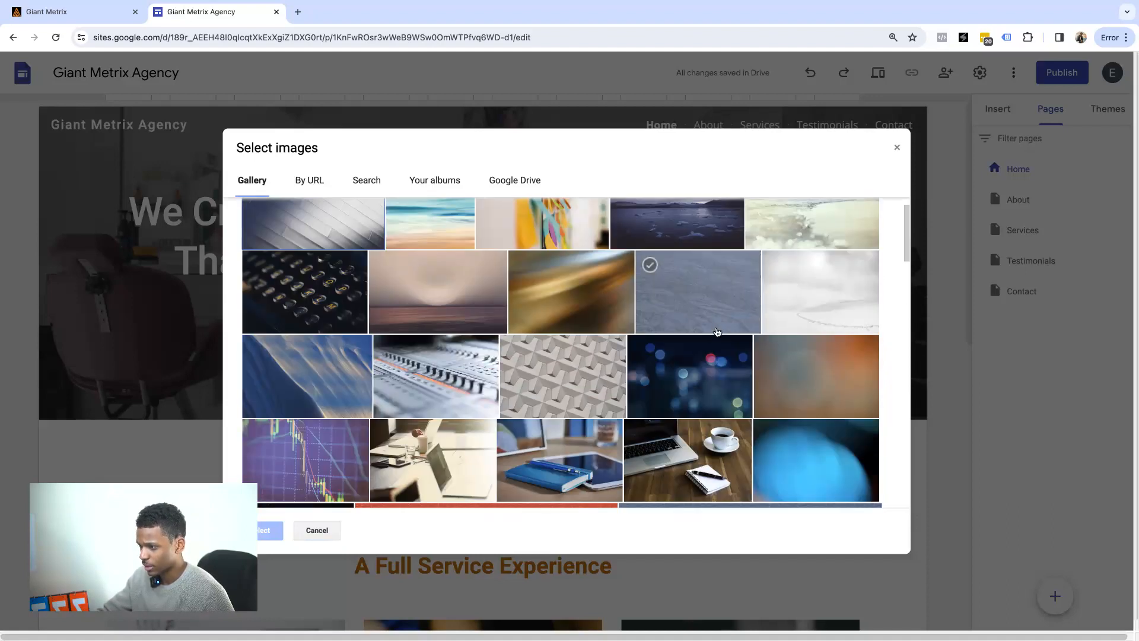
pyautogui.scroll(-10, 716, 332)
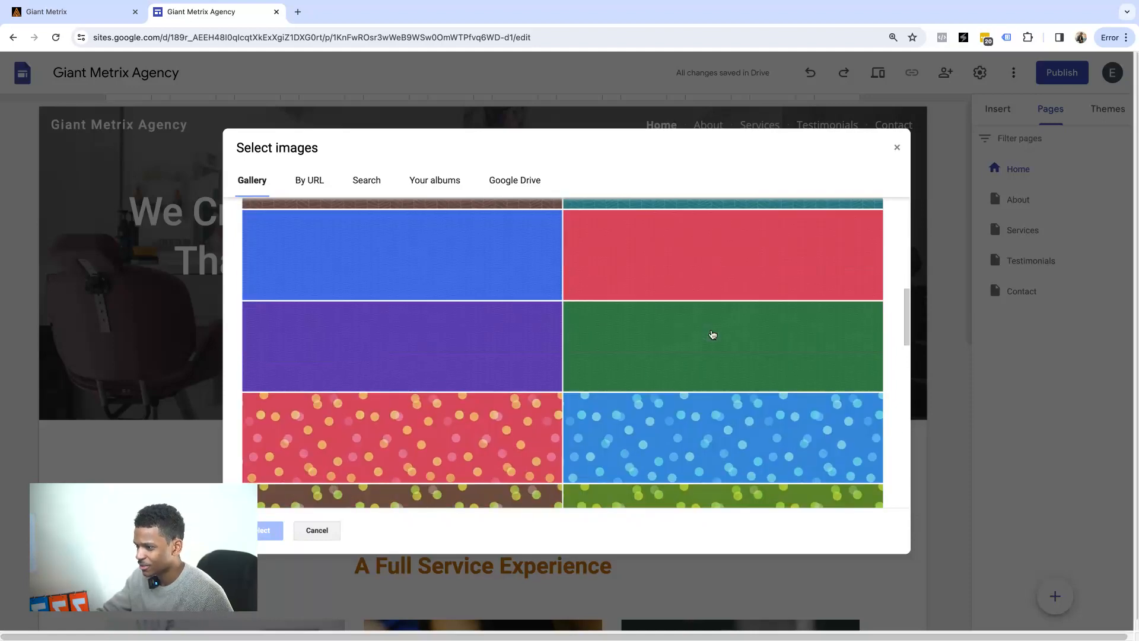
pyautogui.scroll(10, 712, 334)
pyautogui.scroll(-14, 709, 334)
pyautogui.scroll(14, 708, 334)
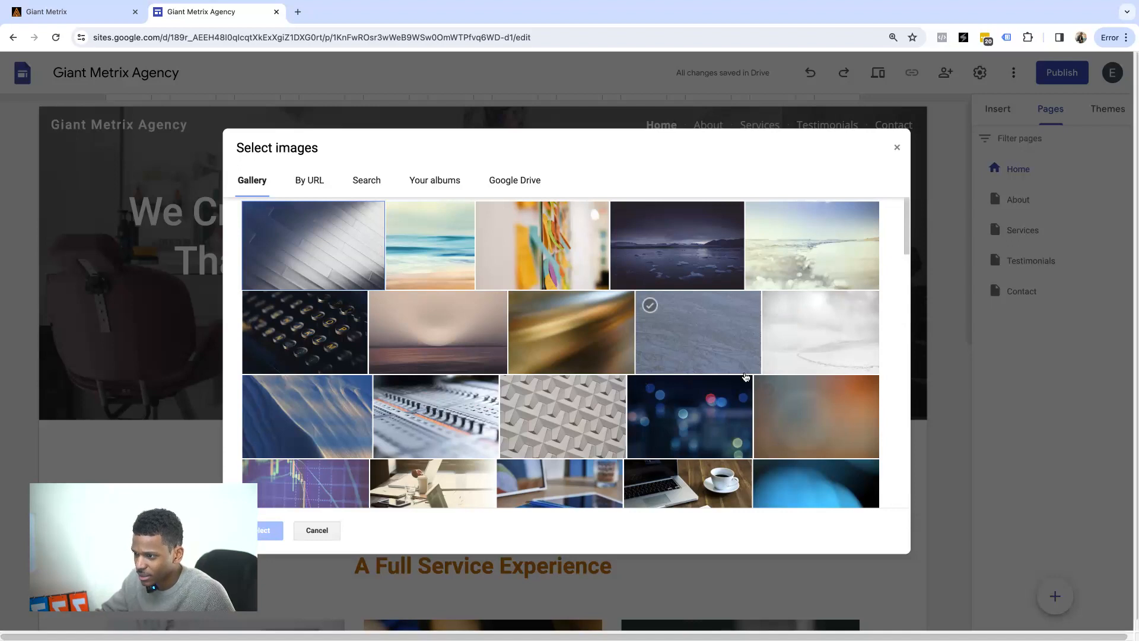
pyautogui.scroll(-2, 690, 442)
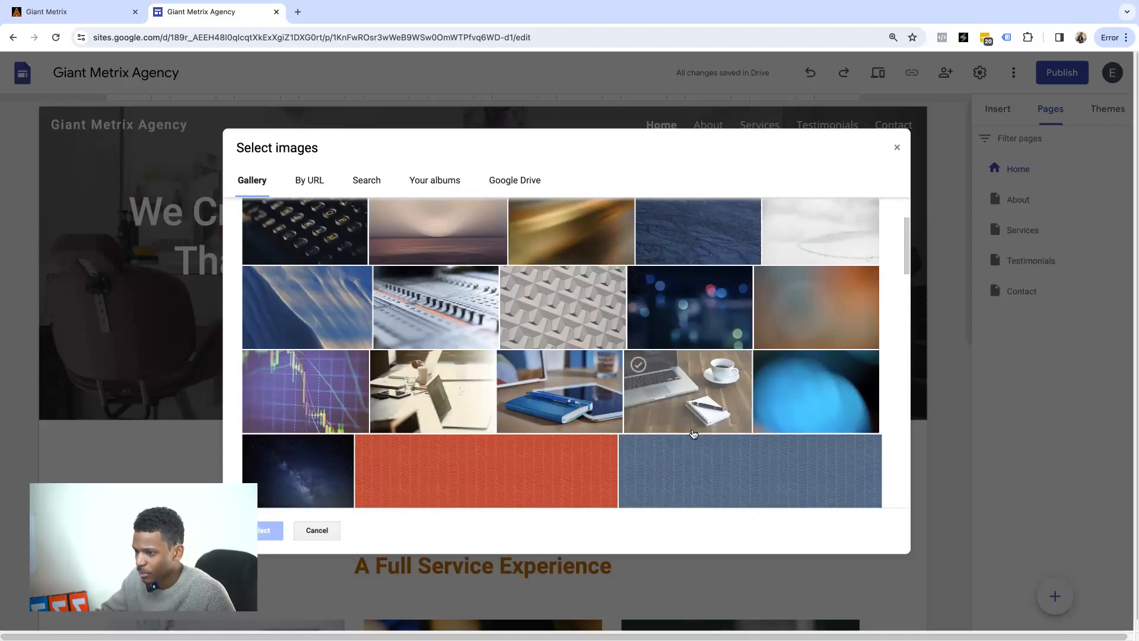
pyautogui.click(801, 394)
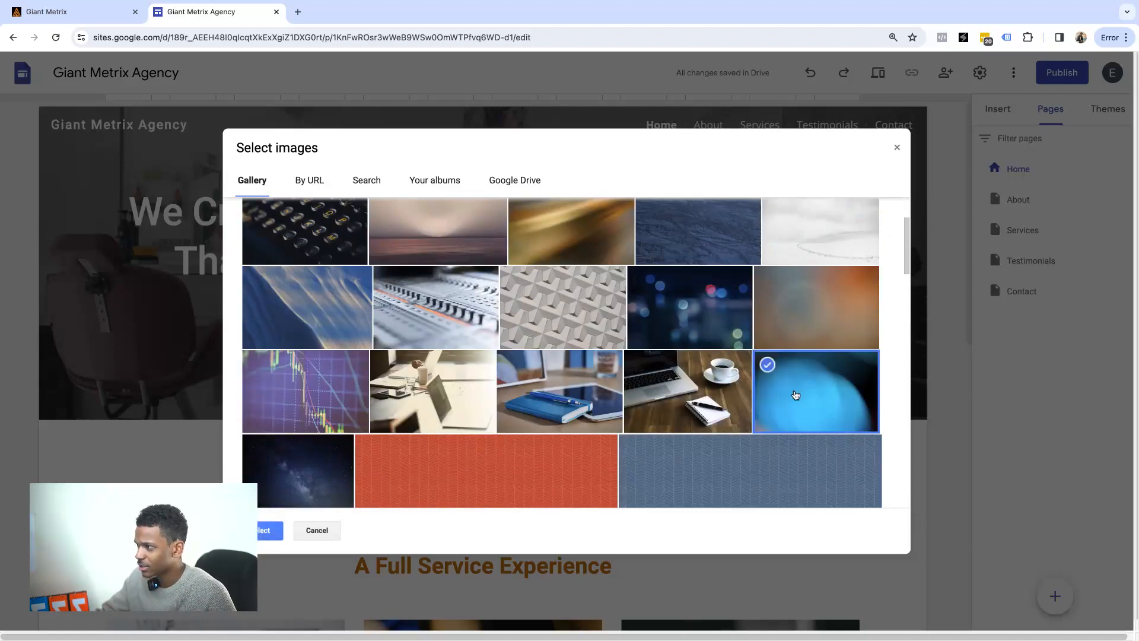
pyautogui.click(263, 532)
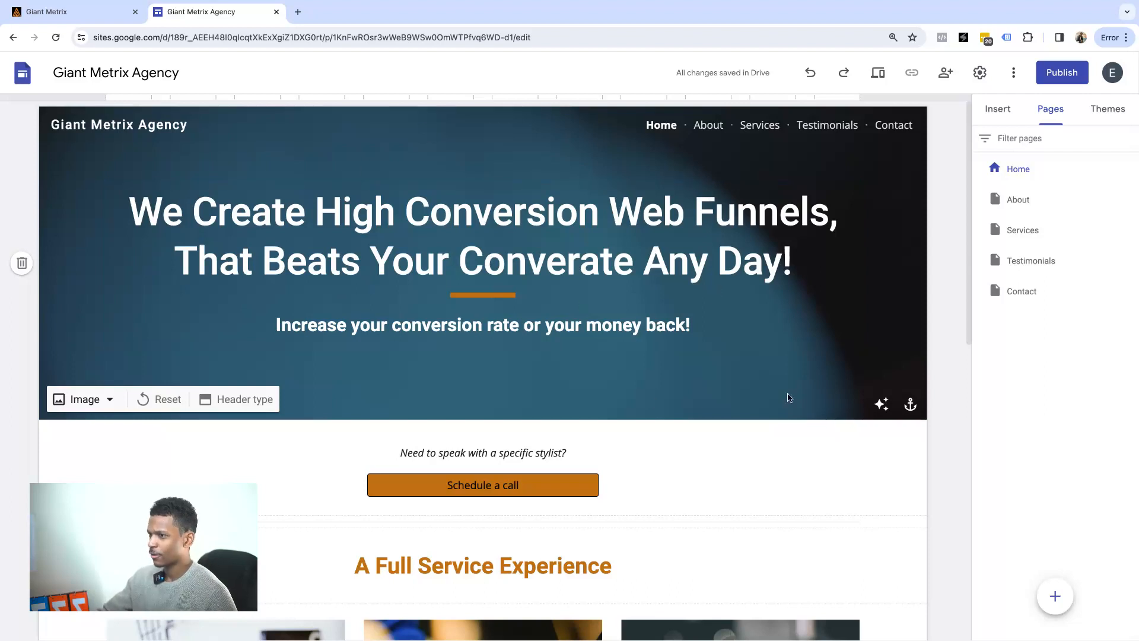
pyautogui.scroll(-2, 789, 398)
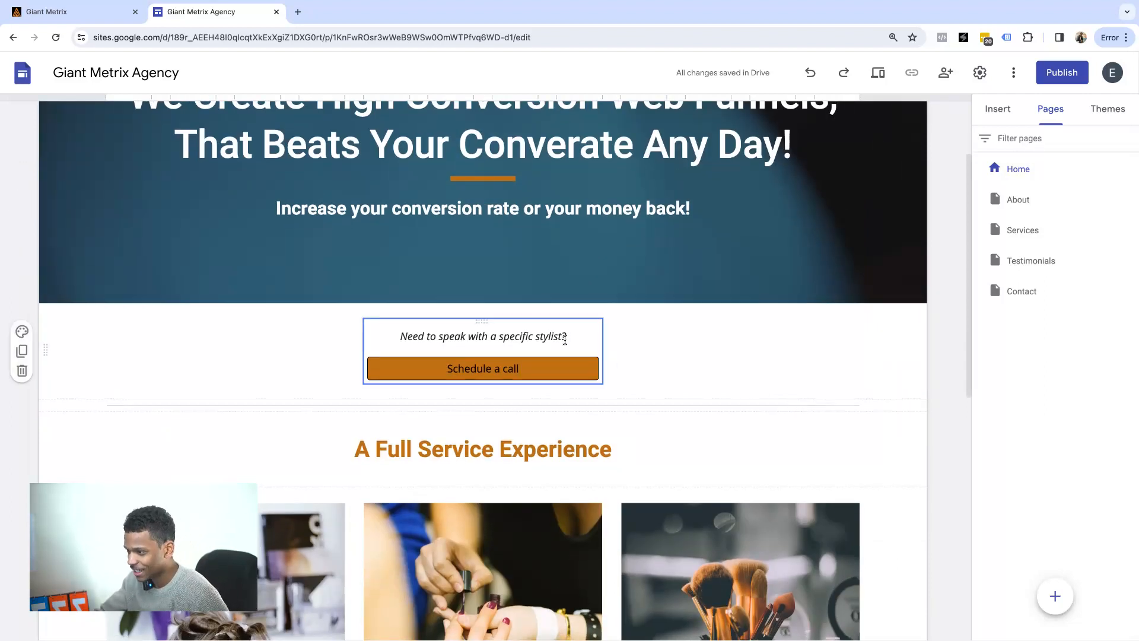
# Rewrite the question line as 'Don't hesitate to speak with your strategist today!', fixing the spelling.
pyautogui.tripleClick(445, 337)
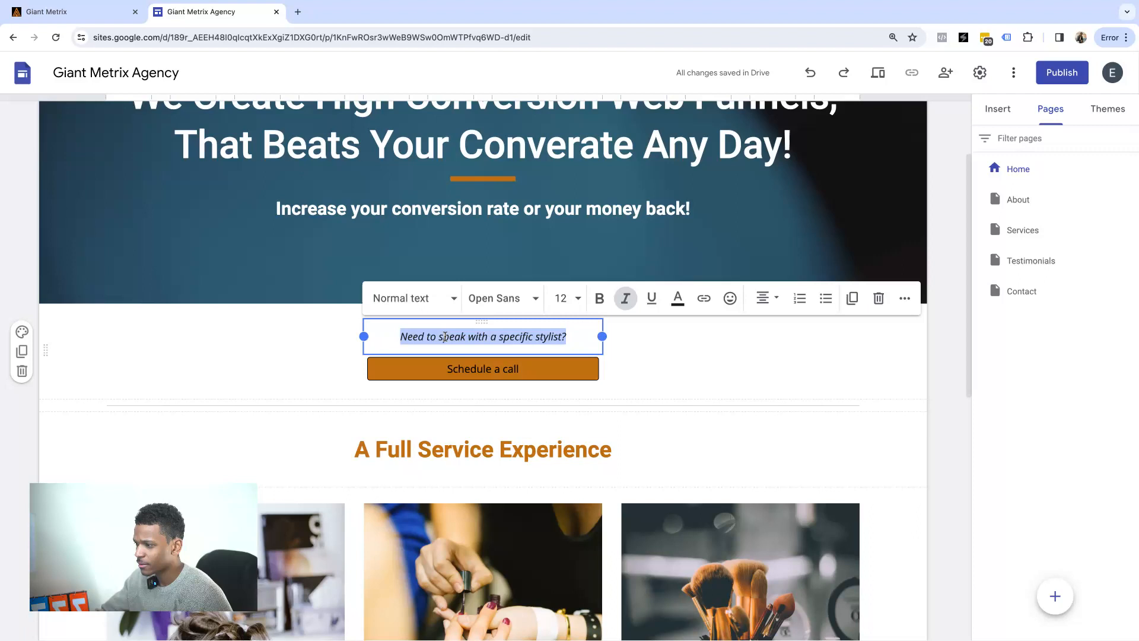
pyautogui.click(442, 339)
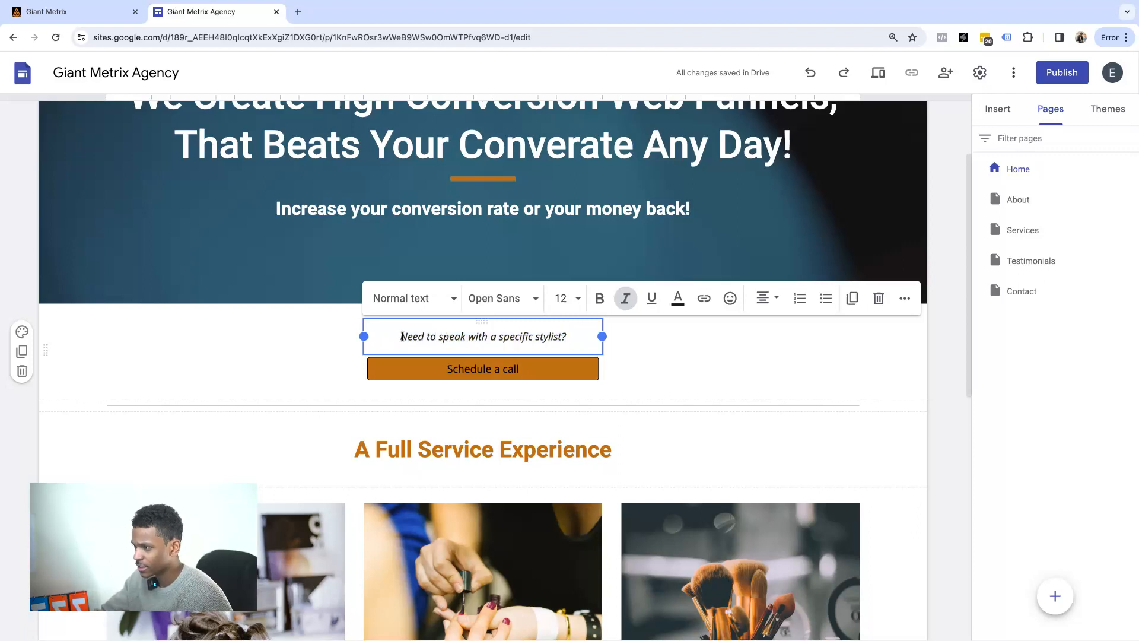
pyautogui.moveTo(401, 337); pyautogui.dragTo(562, 337)
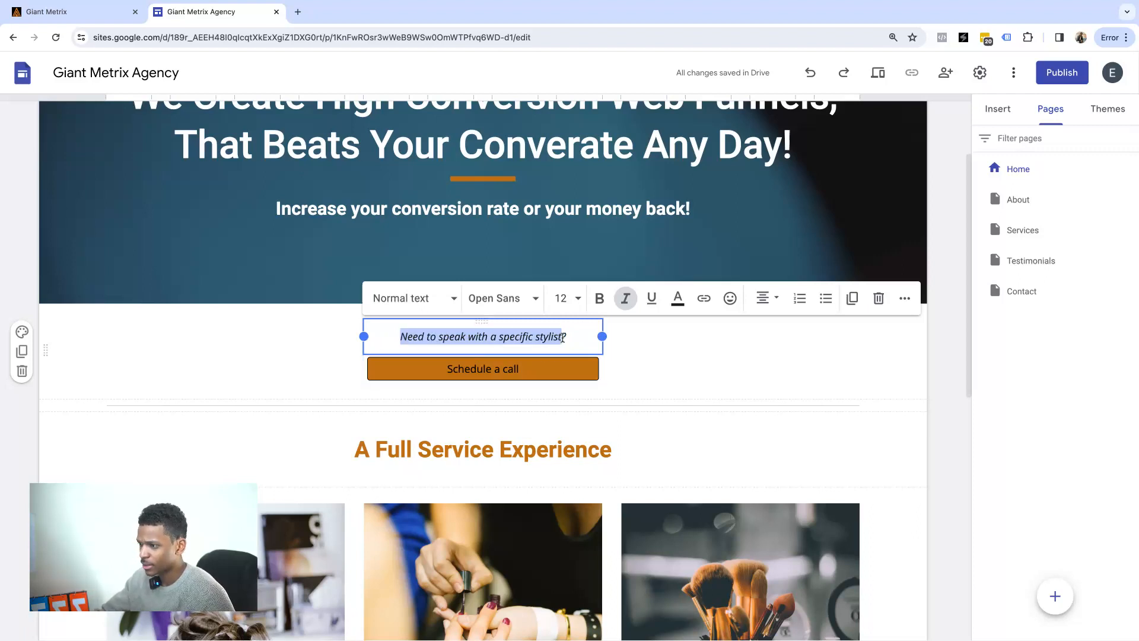
pyautogui.write("Don't he")
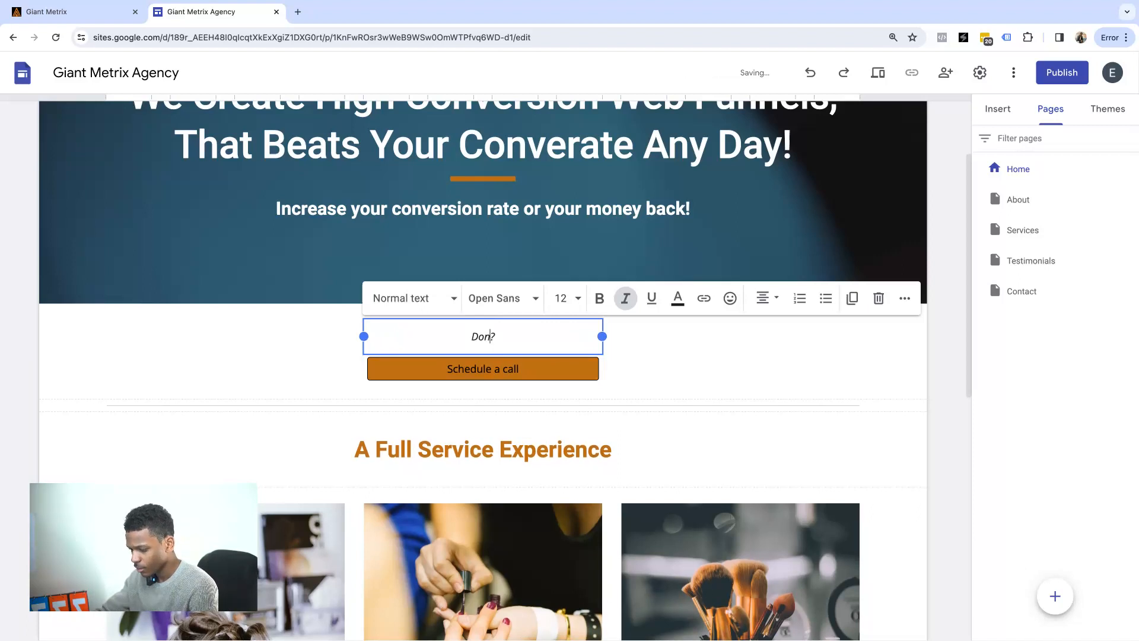
pyautogui.write('sistat')
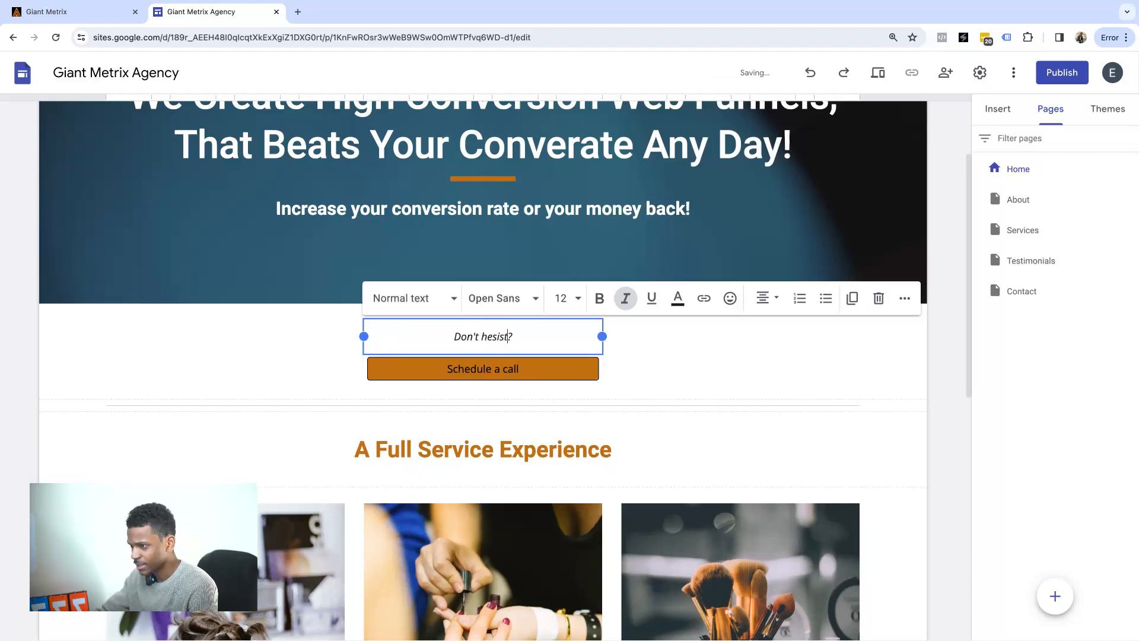
pyautogui.write('e to speak with ')
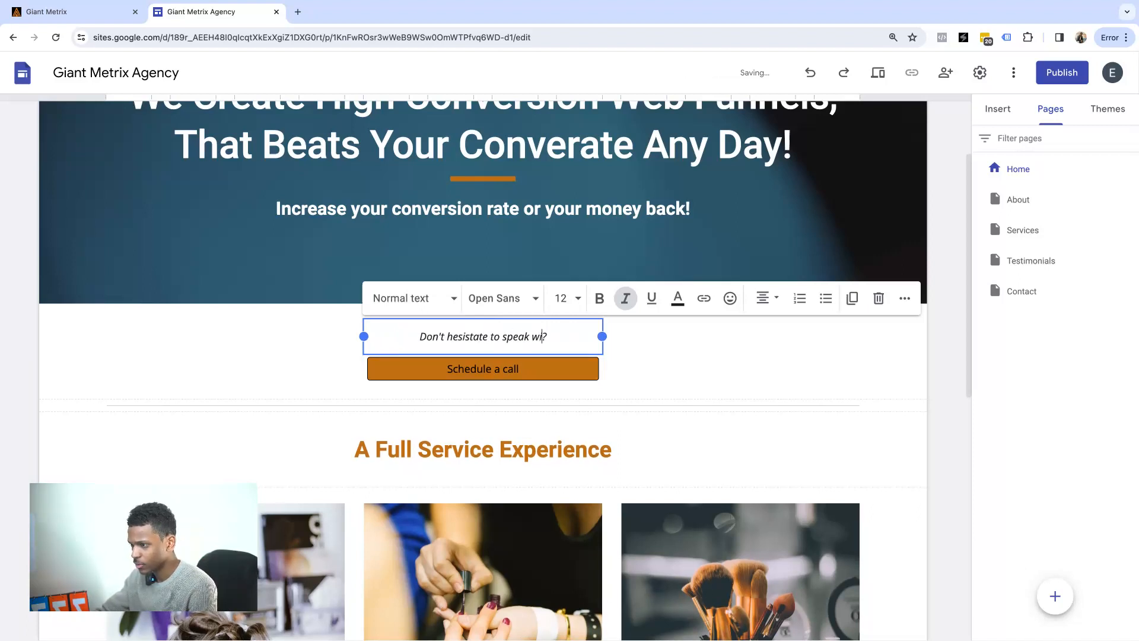
pyautogui.write('your str')
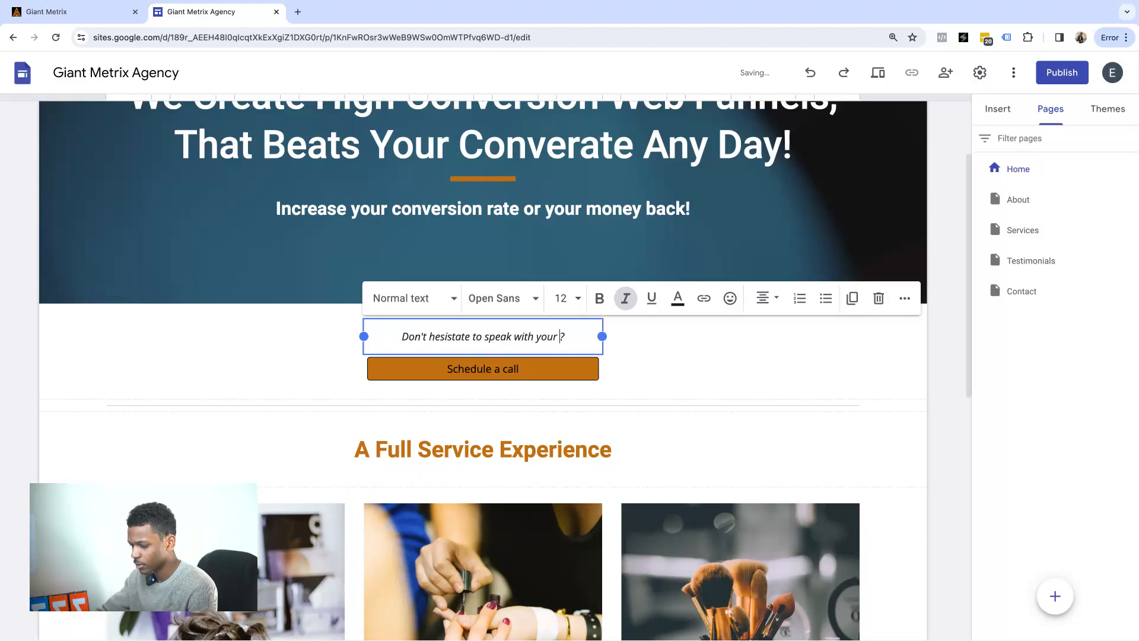
pyautogui.write('ategist')
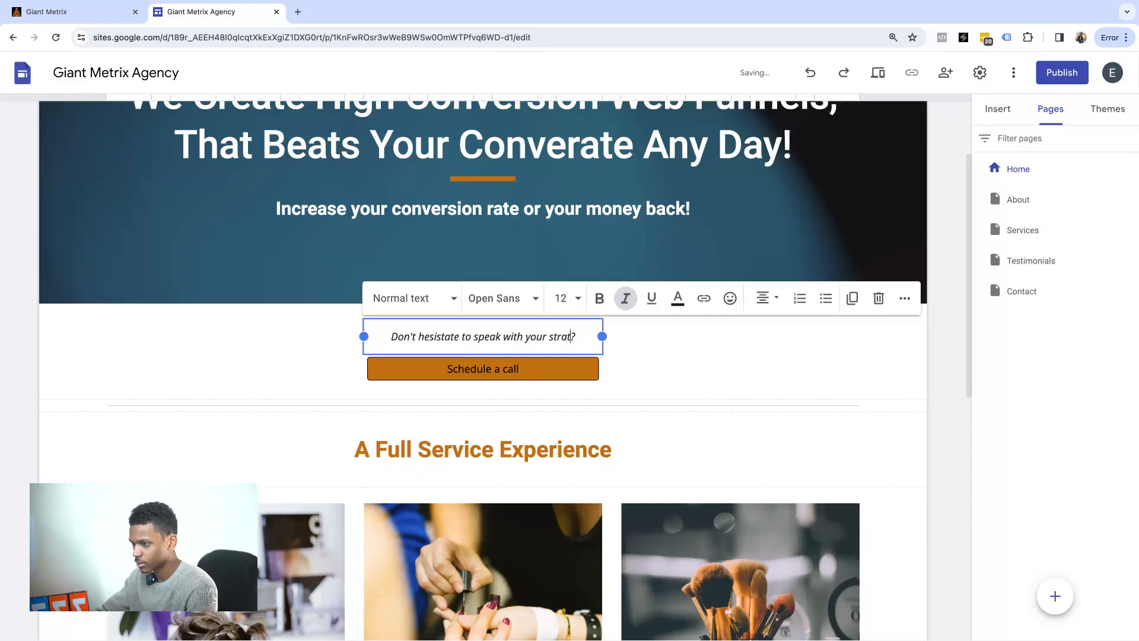
pyautogui.write(' for')
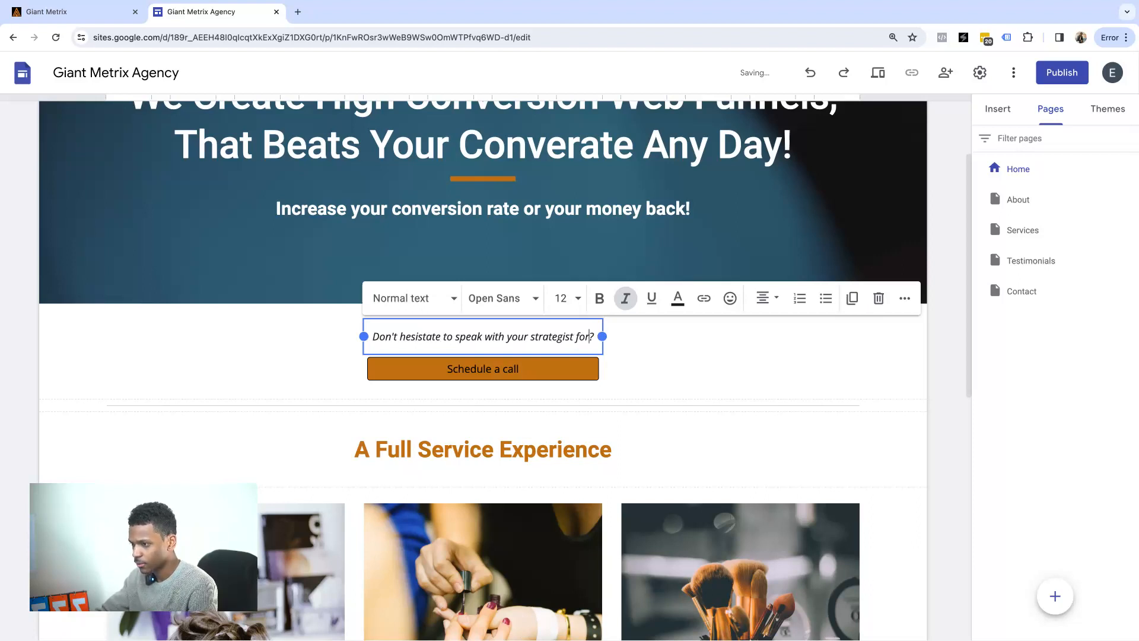
pyautogui.press('BackSpace')
pyautogui.press('BackSpace')
pyautogui.press('BackSpace')
pyautogui.write('today')
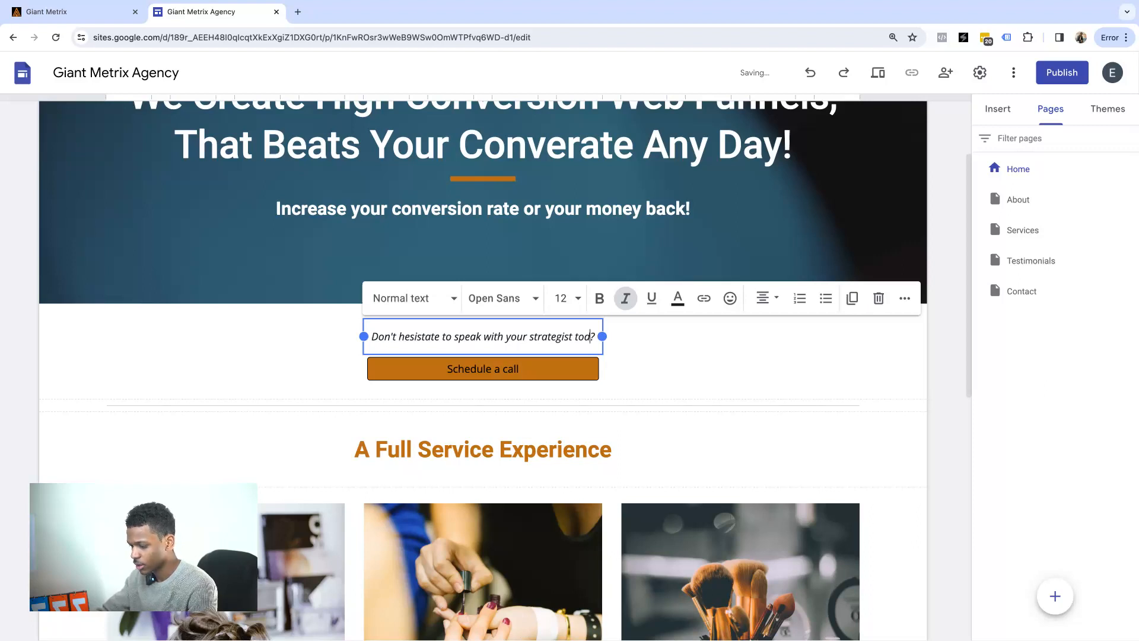
pyautogui.write('!')
pyautogui.press('Delete')
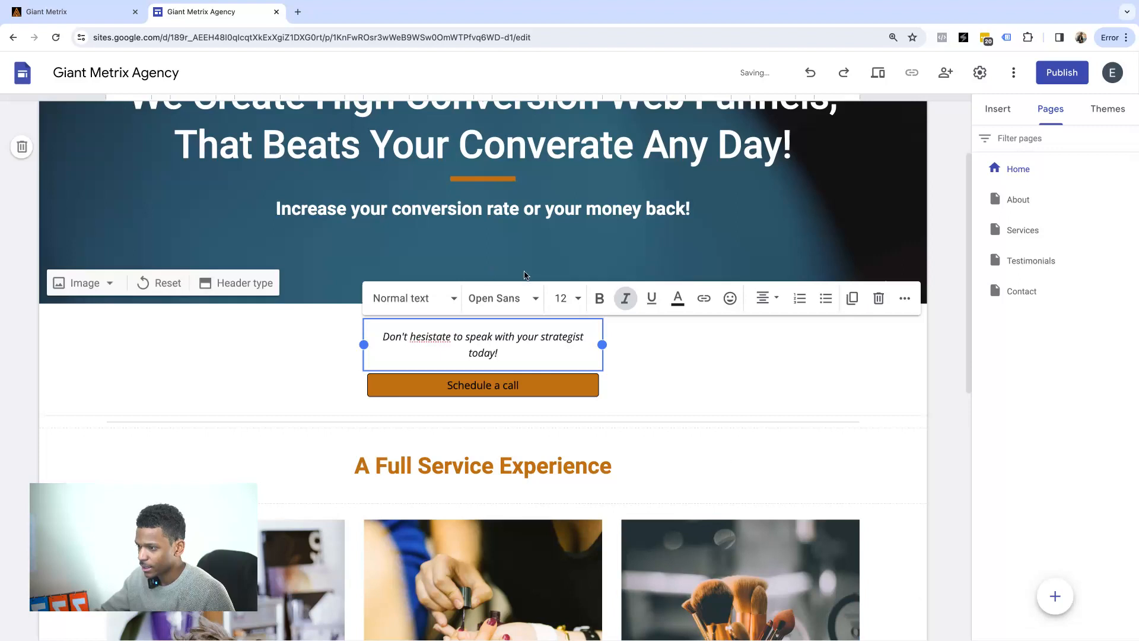
pyautogui.moveTo(603, 345); pyautogui.dragTo(665, 337)
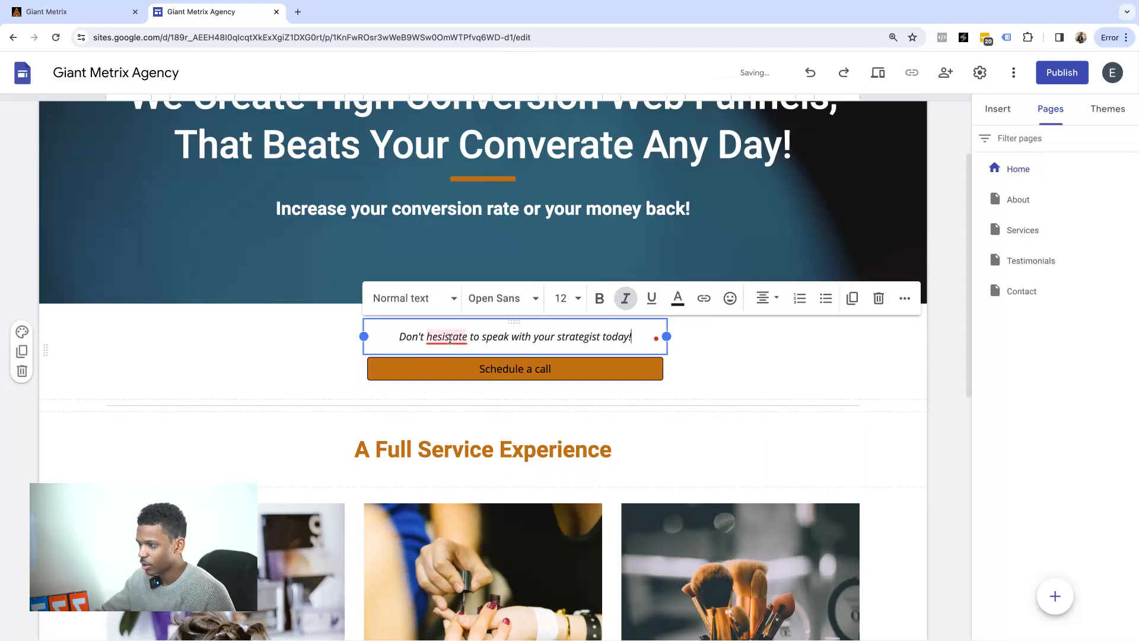
pyautogui.moveTo(446, 338)
pyautogui.click(451, 377)
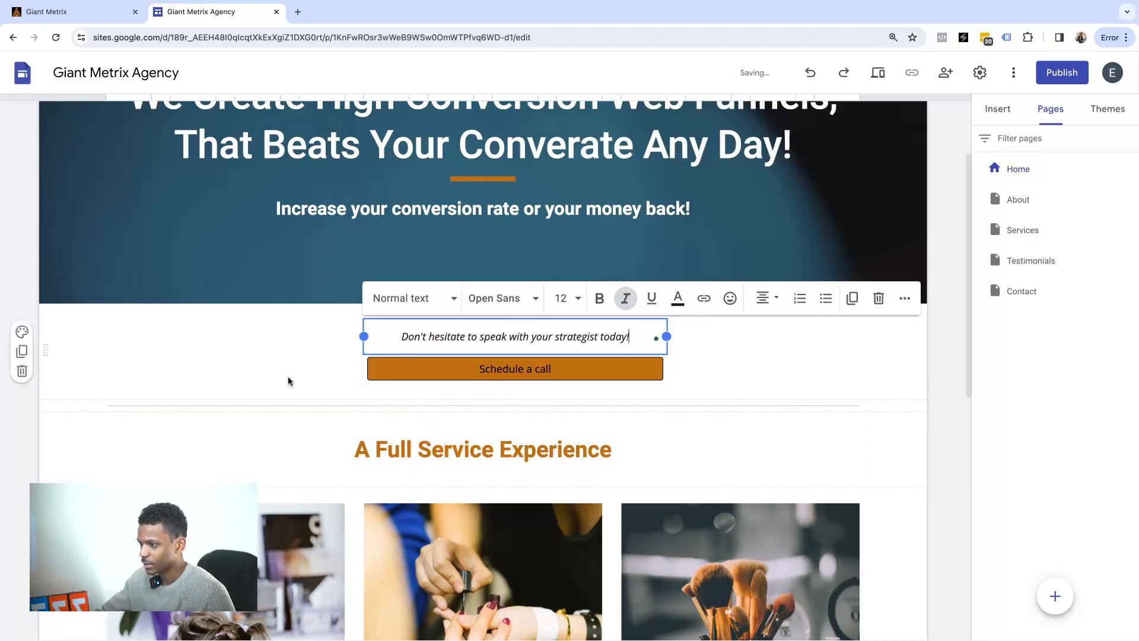
pyautogui.click(519, 372)
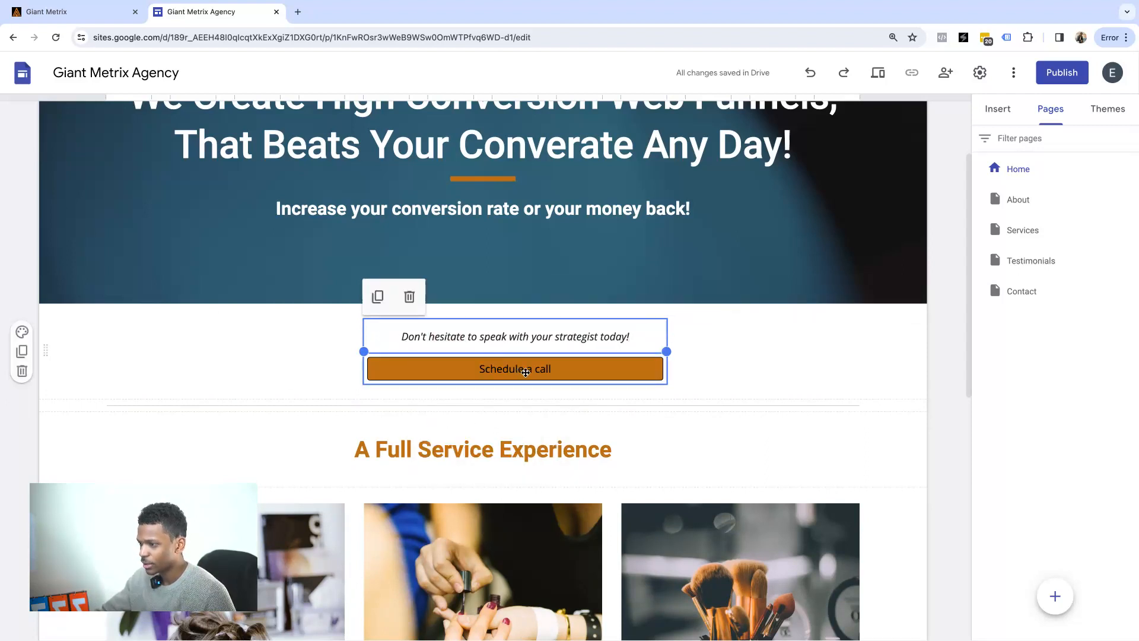
# Change the button label to 'Schedule Your Free Strategy Session' and save it.
pyautogui.click(523, 371)
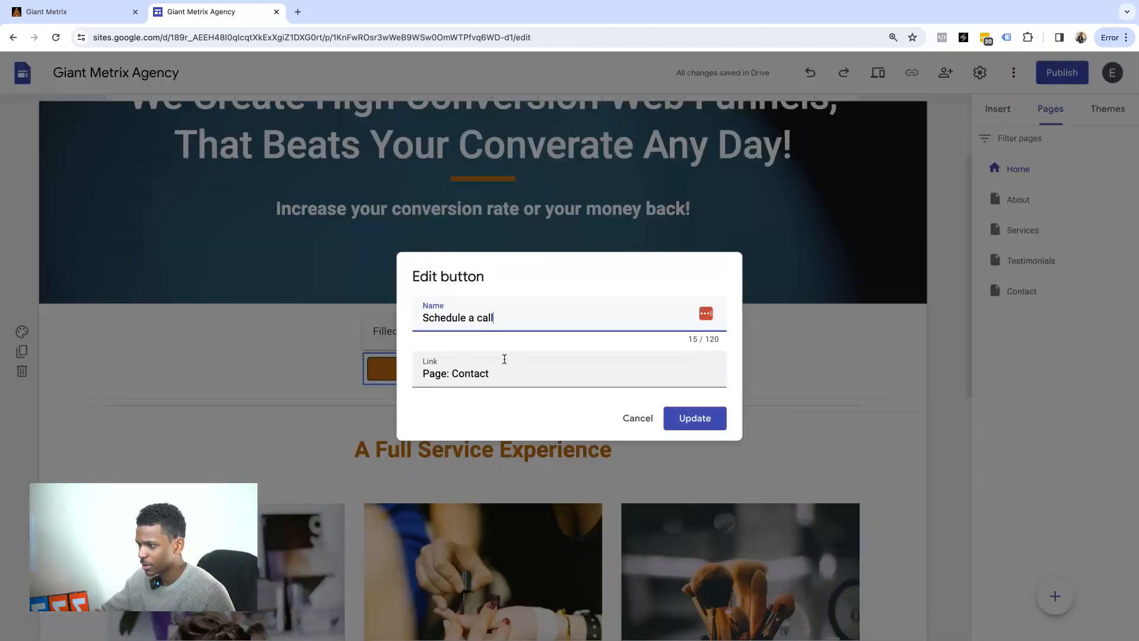
pyautogui.tripleClick(496, 318)
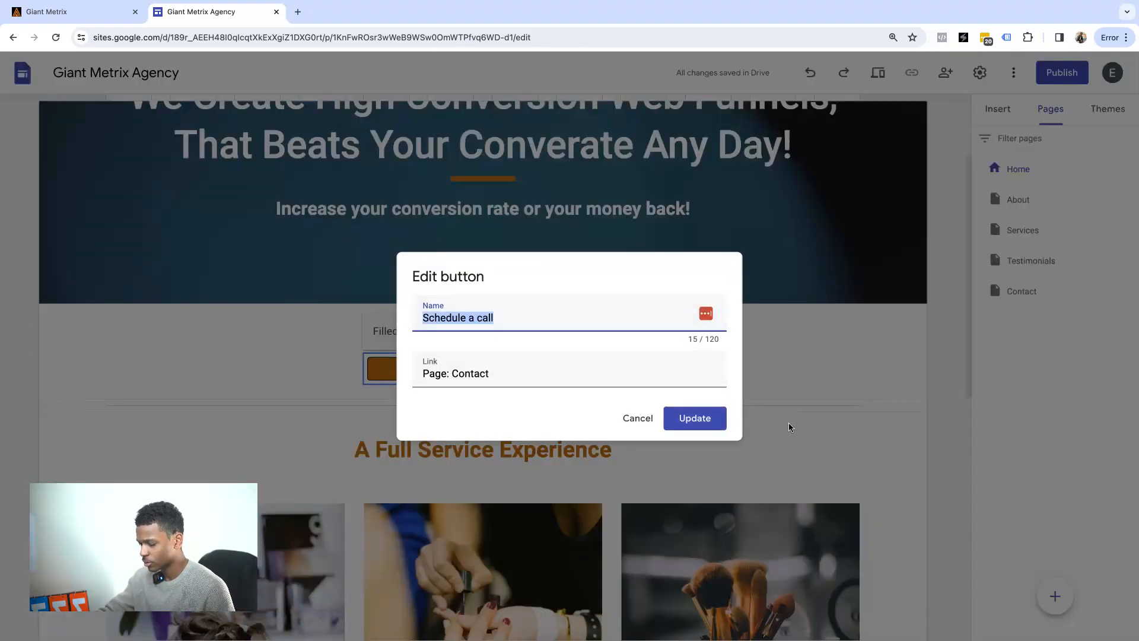
pyautogui.click(472, 319)
pyautogui.press('BackSpace')
pyautogui.write('Your Free')
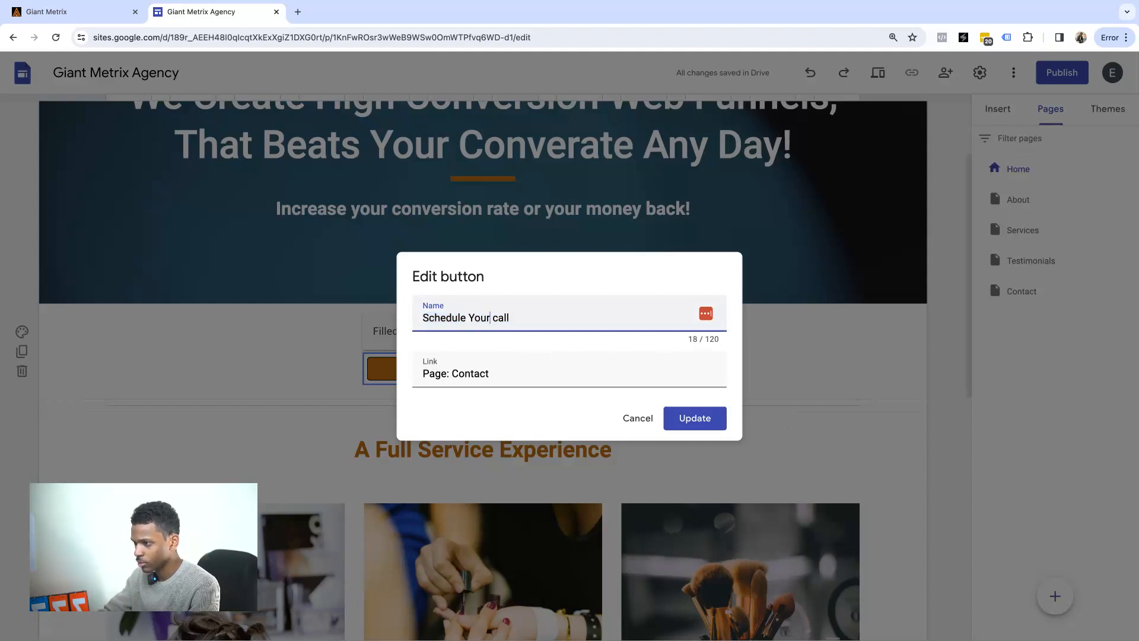
pyautogui.write(' Stra')
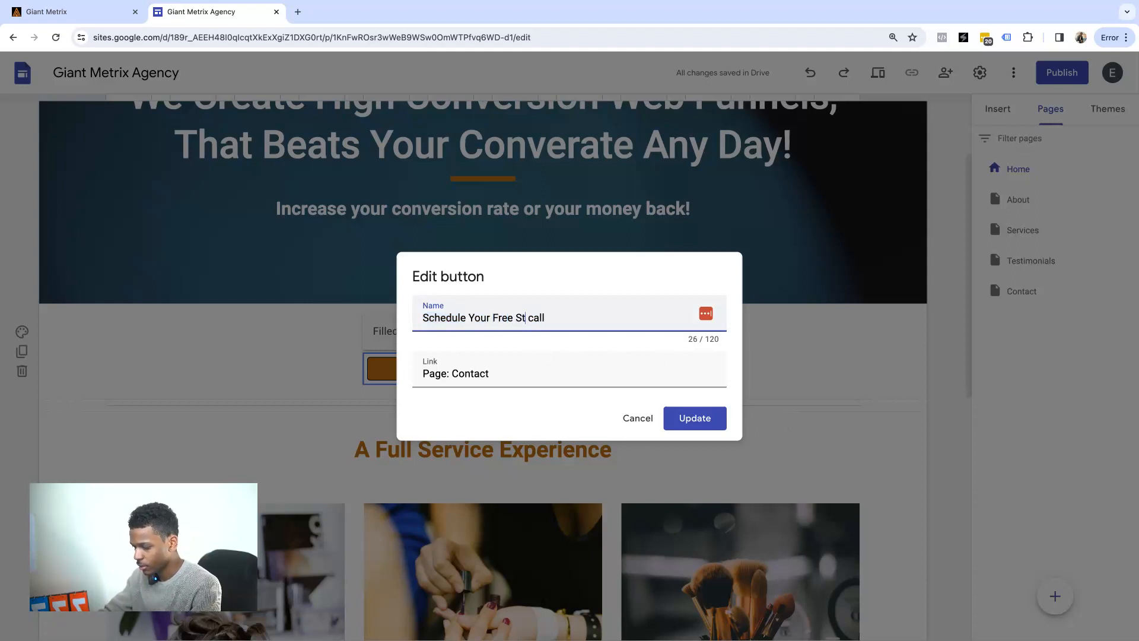
pyautogui.write('tegy Session')
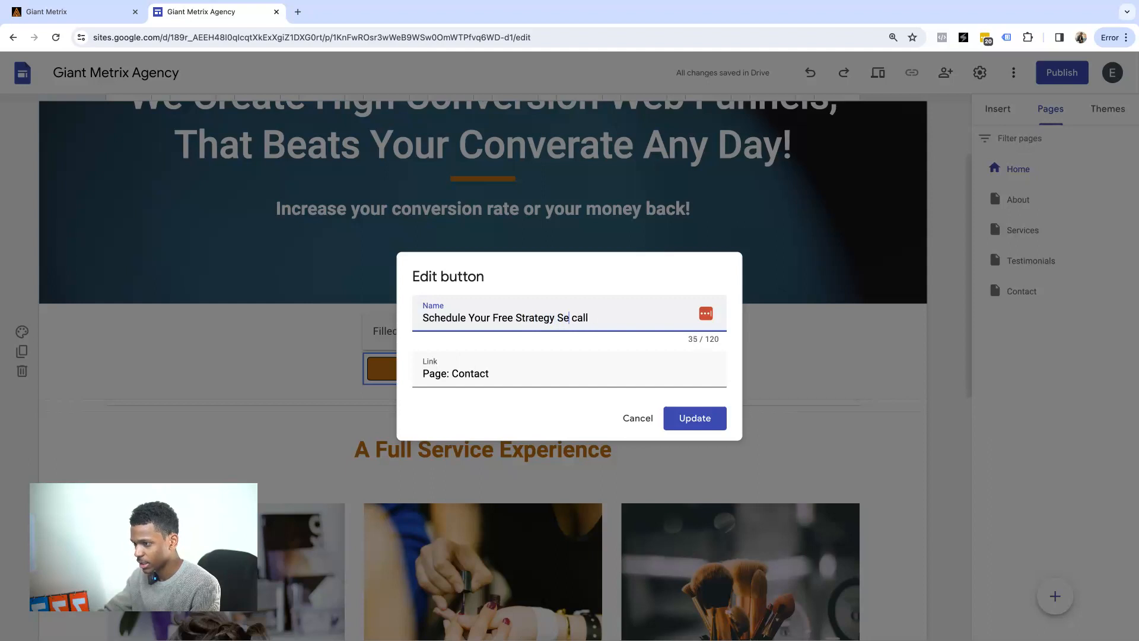
pyautogui.click(622, 320)
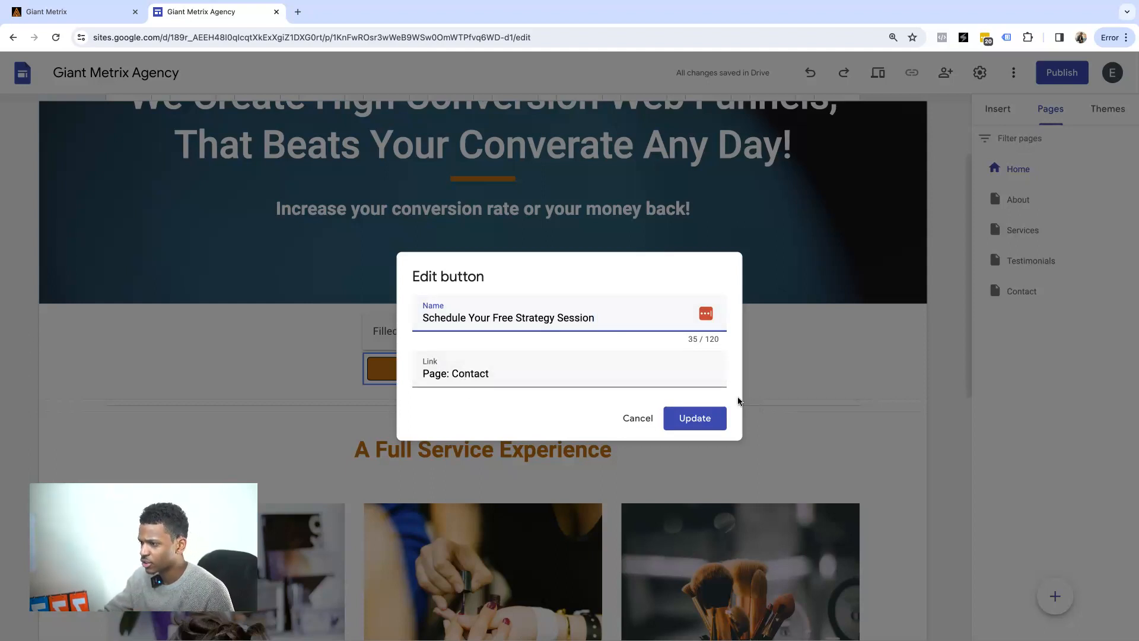
pyautogui.click(700, 416)
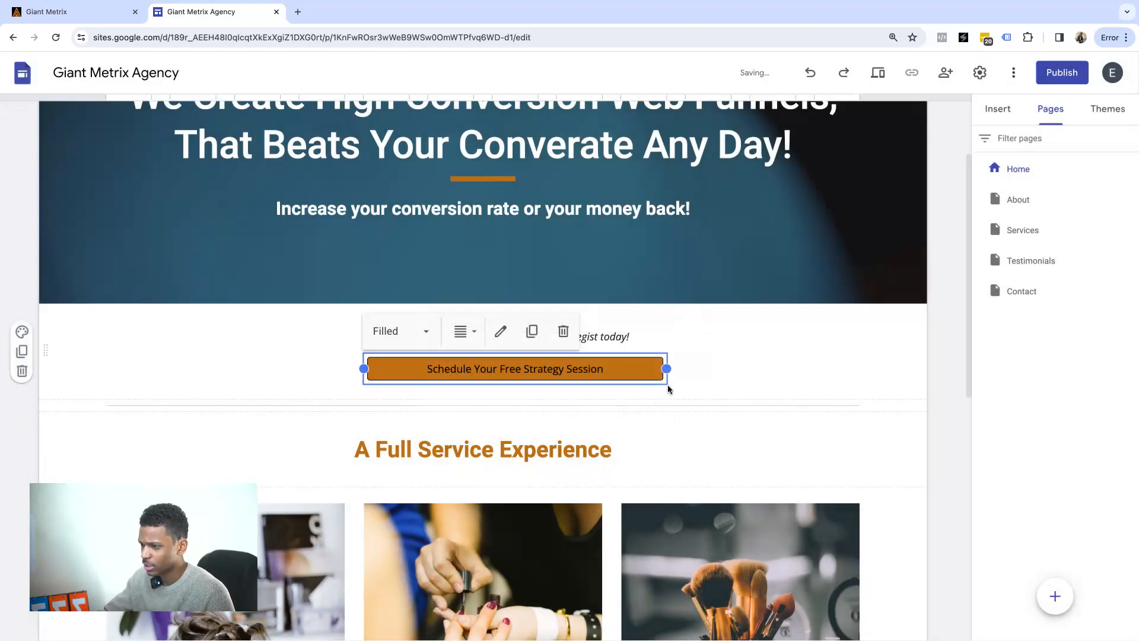
# Reopen the button settings to confirm it still links to the Contact page.
pyautogui.click(782, 360)
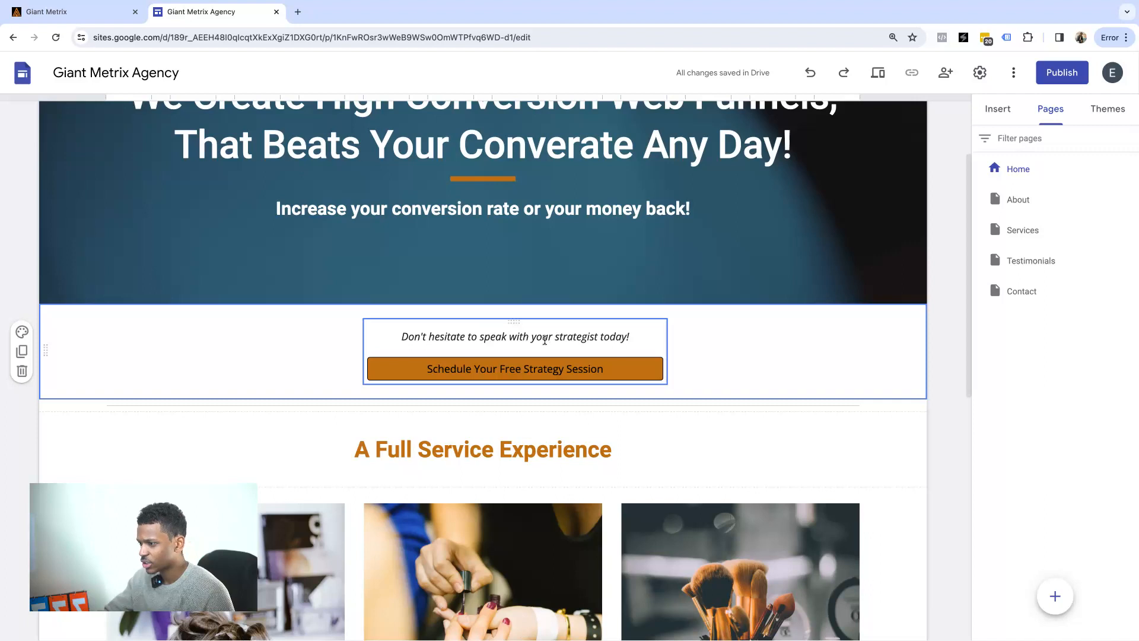
pyautogui.click(525, 369)
pyautogui.doubleClick(525, 369)
pyautogui.click(513, 374)
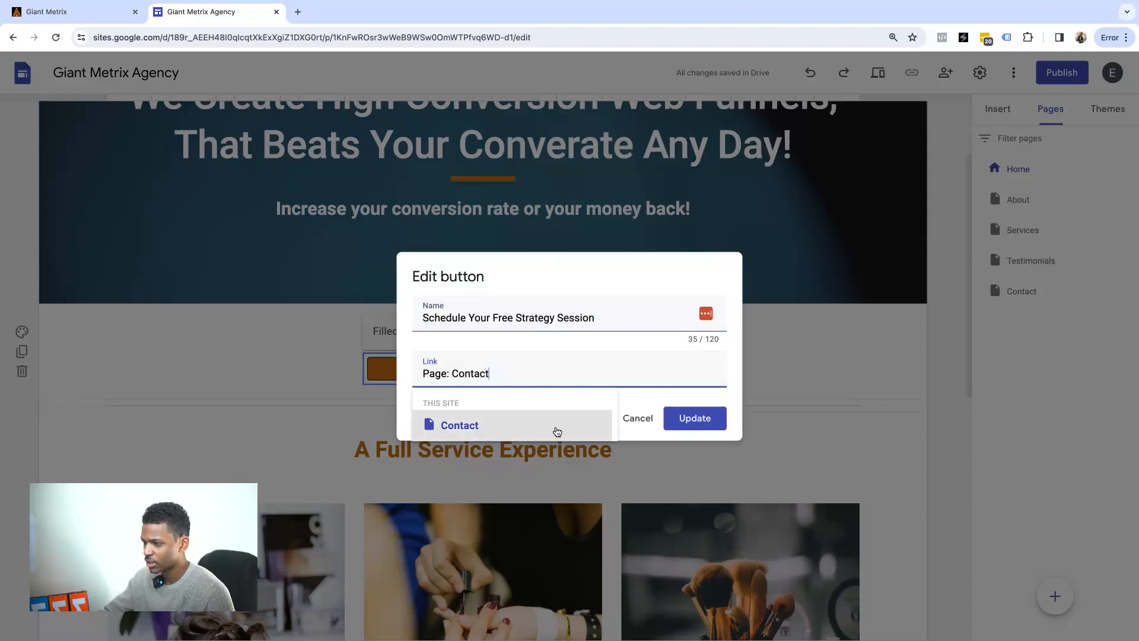
# Close the button settings without making changes.
pyautogui.click(633, 418)
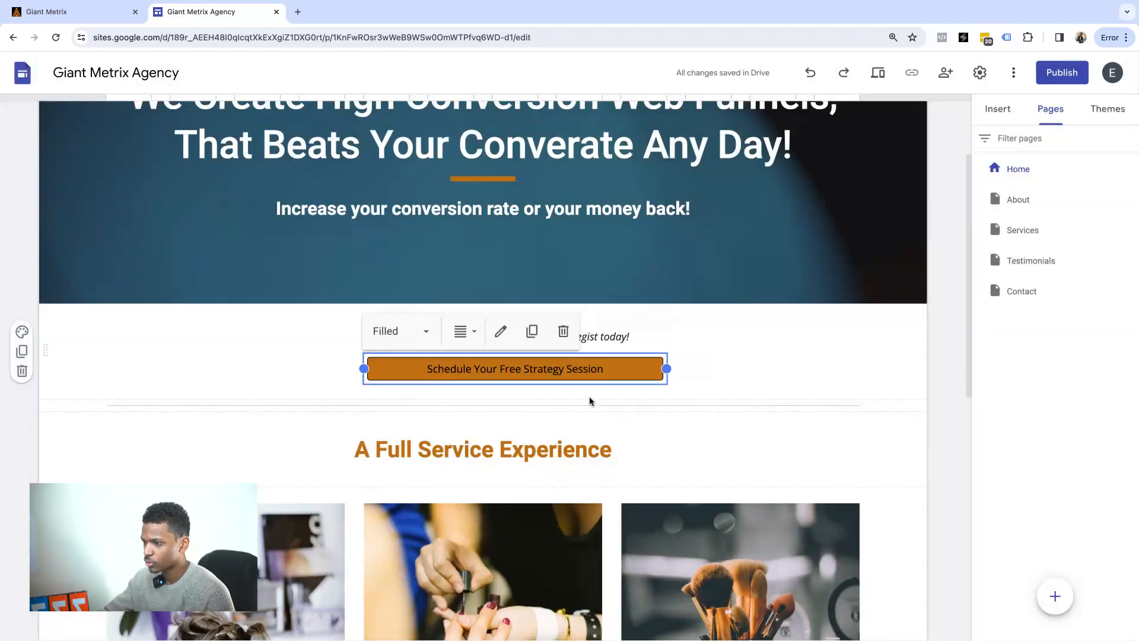
pyautogui.scroll(-4, 589, 401)
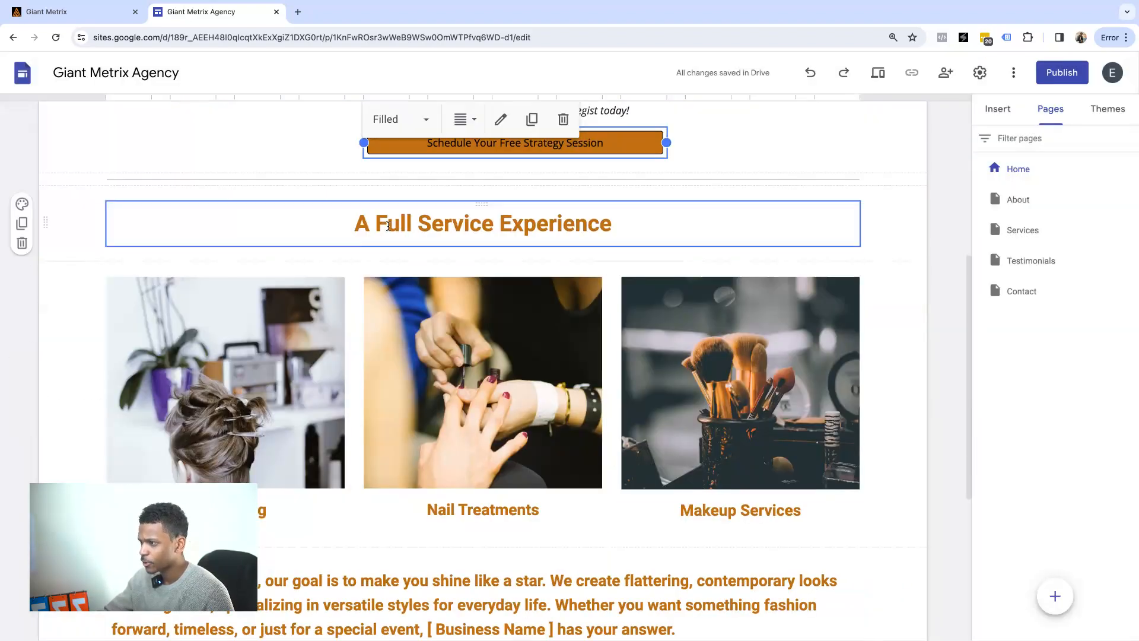
pyautogui.scroll(-4, 251, 216)
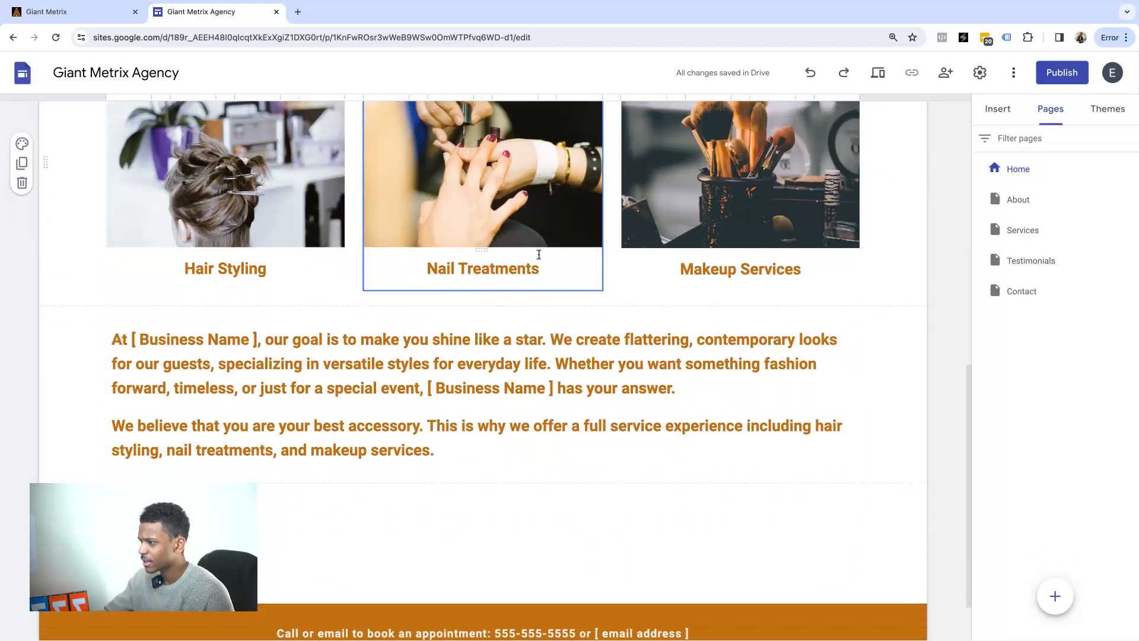
pyautogui.scroll(2, 251, 216)
# Select the Hair Styling image and show its Replace image choices, Upload and Select.
pyautogui.click(238, 213)
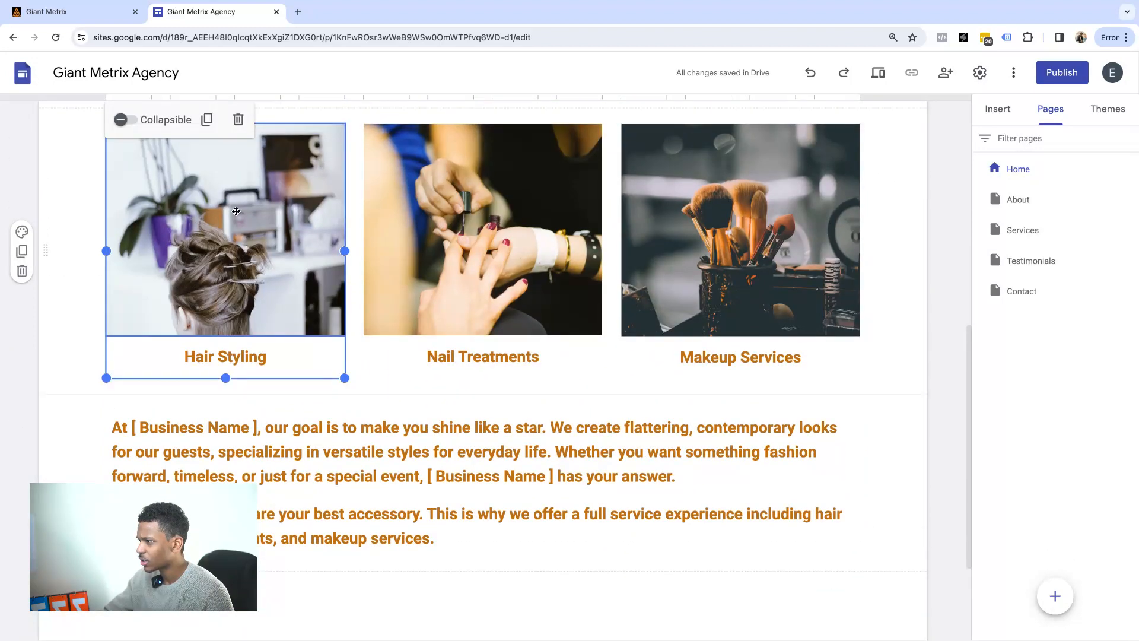
pyautogui.scroll(1, 217, 206)
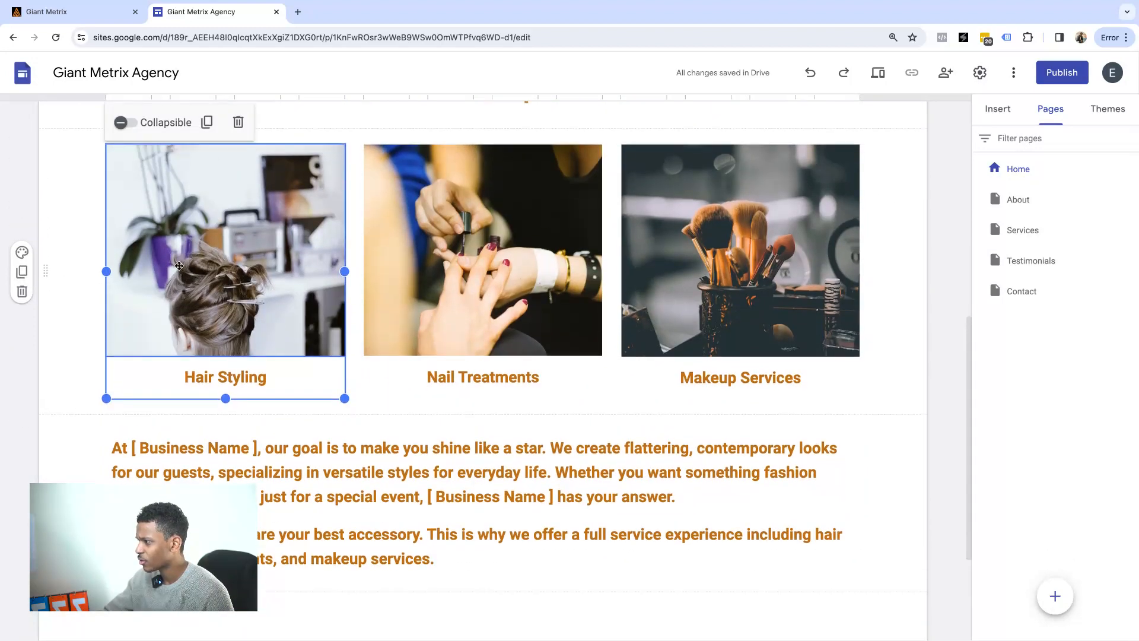
pyautogui.scroll(2, 183, 271)
pyautogui.doubleClick(187, 337)
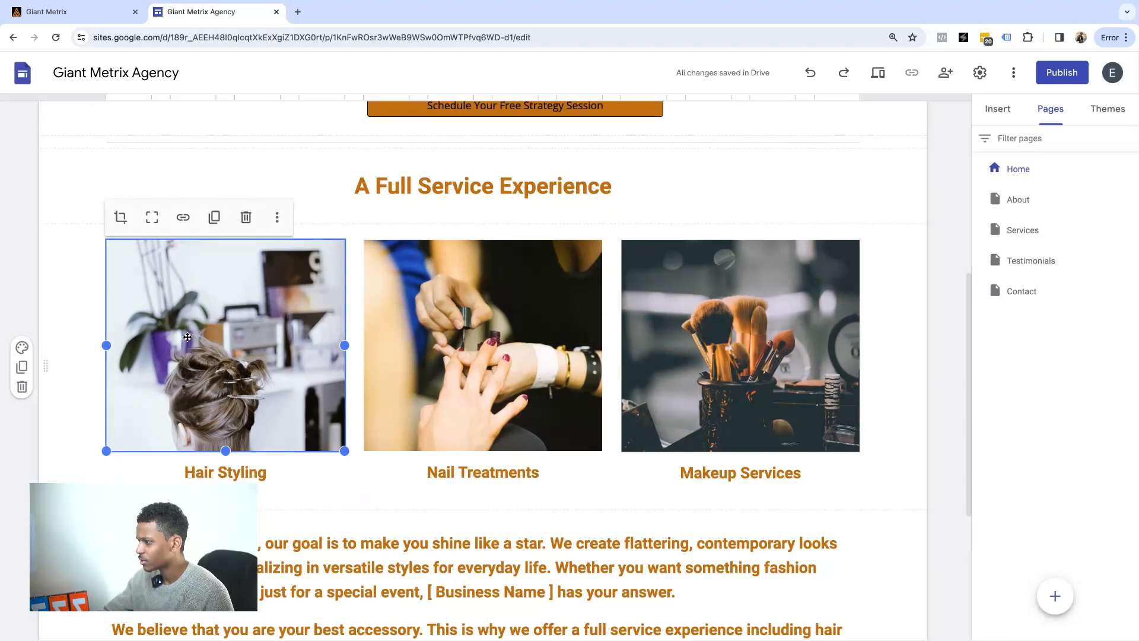
pyautogui.click(67, 318)
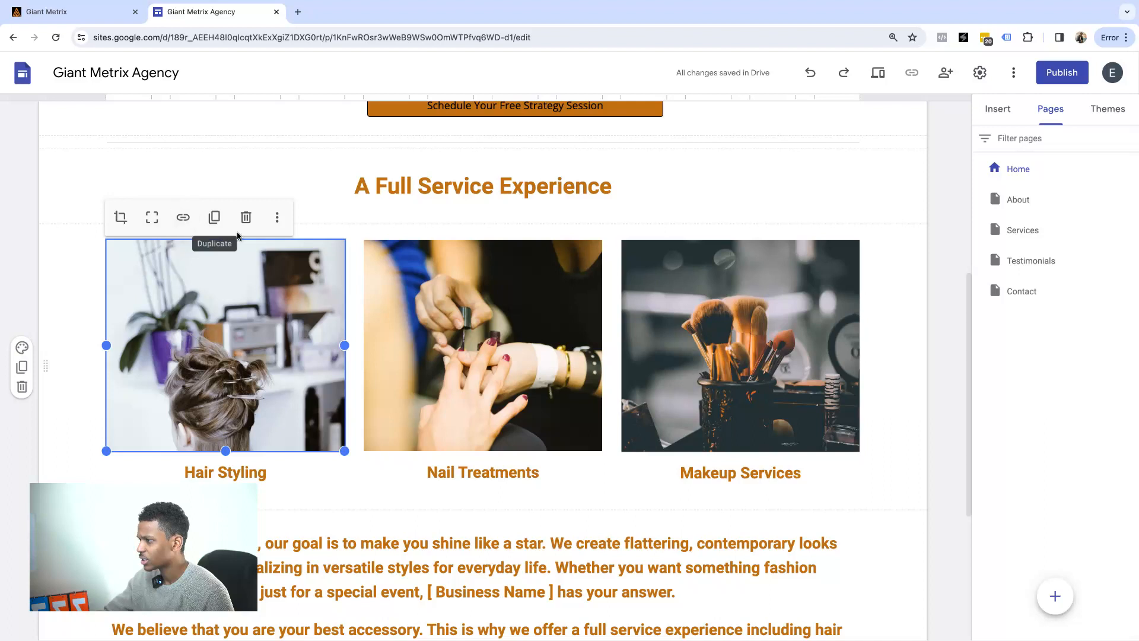
pyautogui.click(278, 217)
pyautogui.moveTo(318, 252)
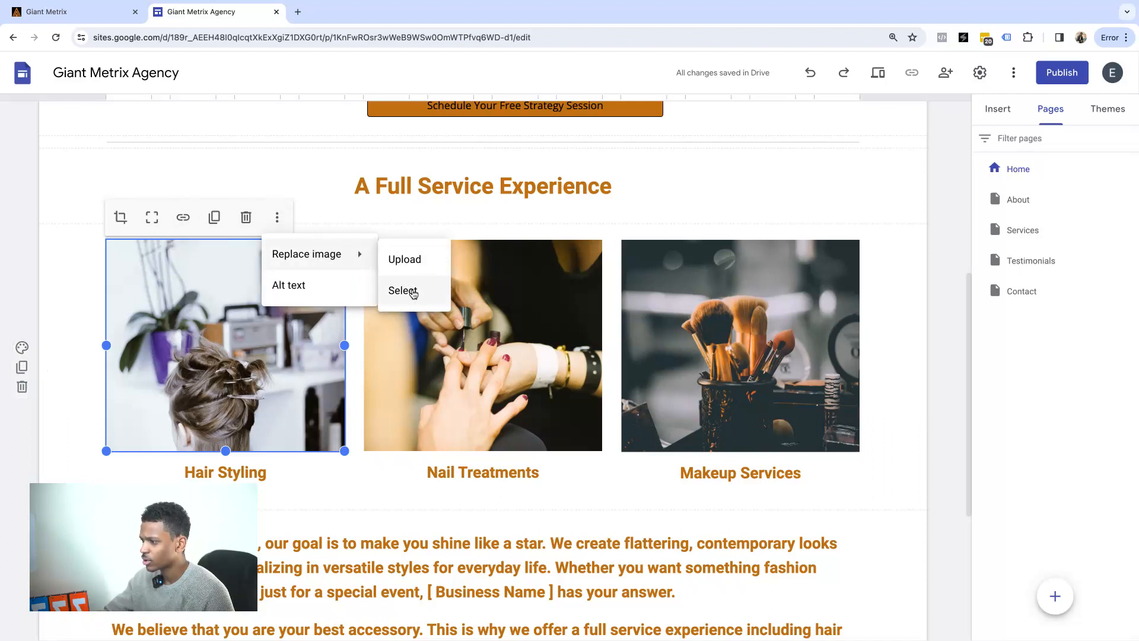
# Retitle the first two captions 'We Write Your Copy' and 'We Design Your Funnel'.
pyautogui.tripleClick(240, 474)
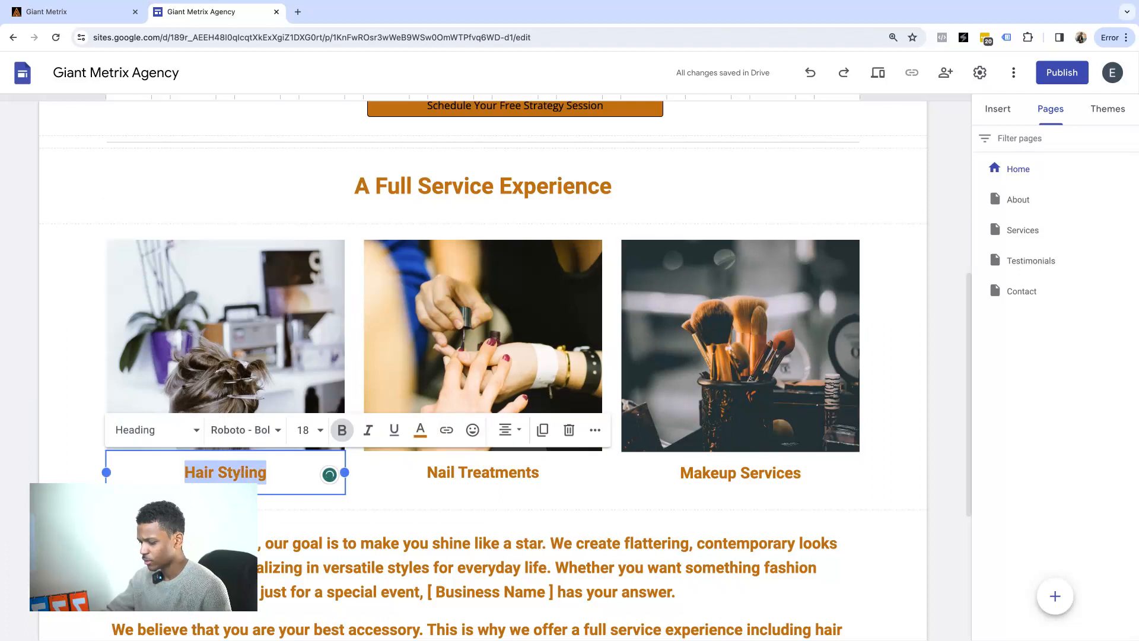
pyautogui.write('We')
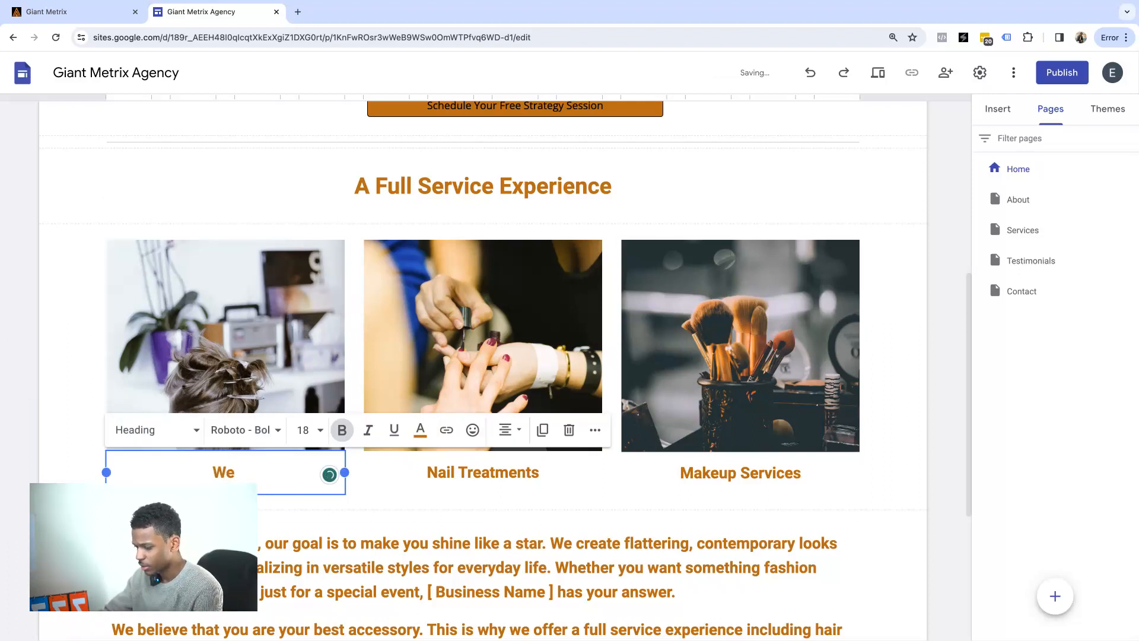
pyautogui.write(' Writ')
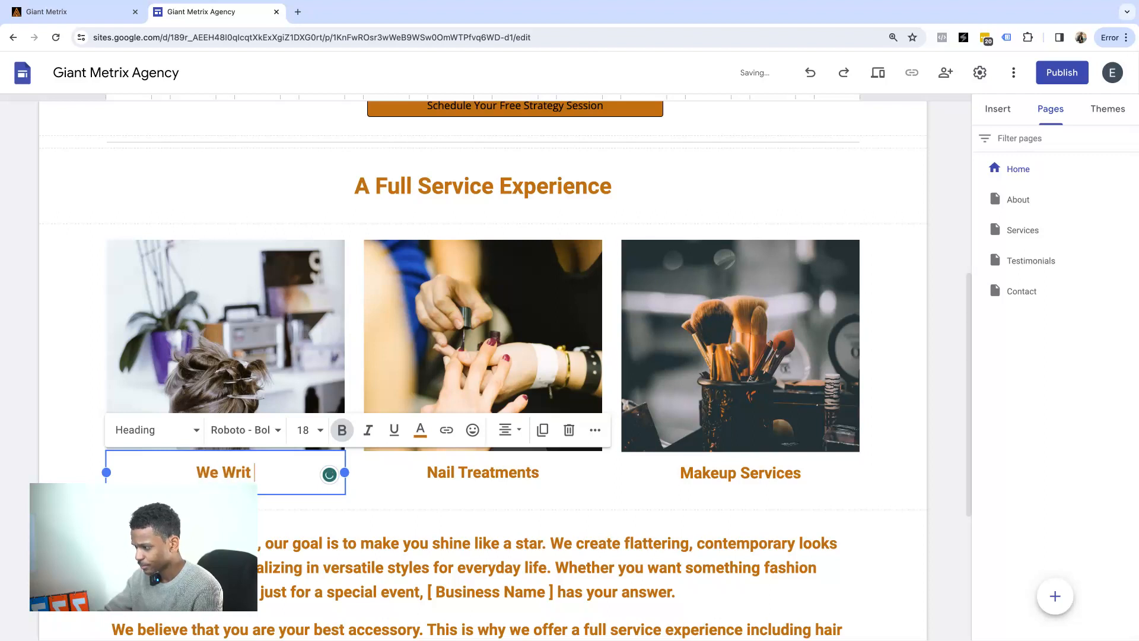
pyautogui.write('e Your Copy')
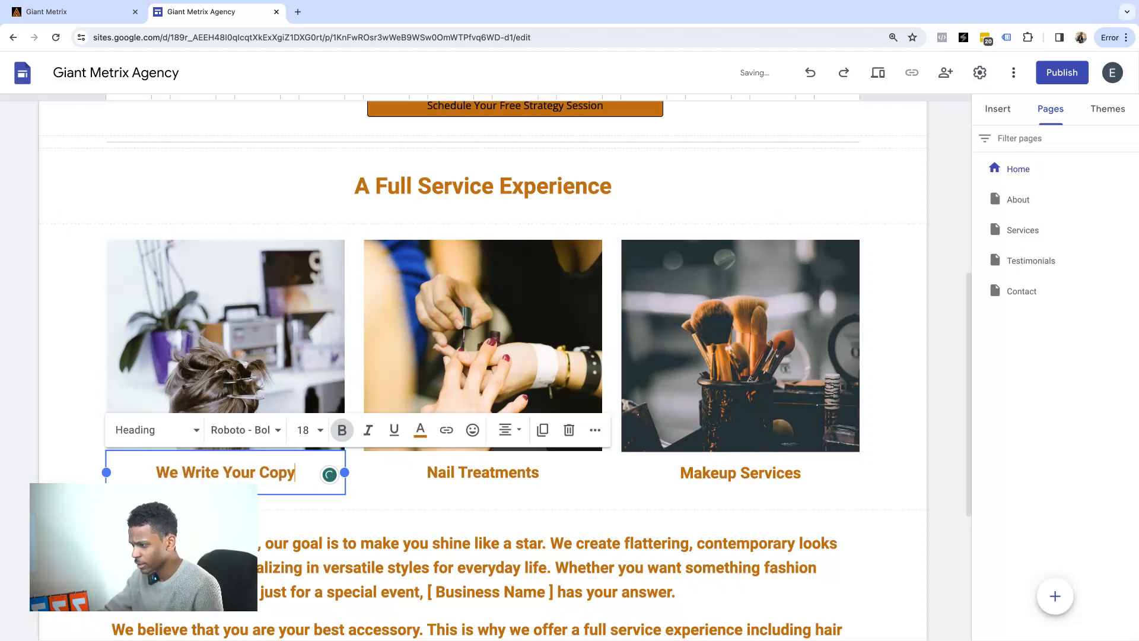
pyautogui.tripleClick(446, 476)
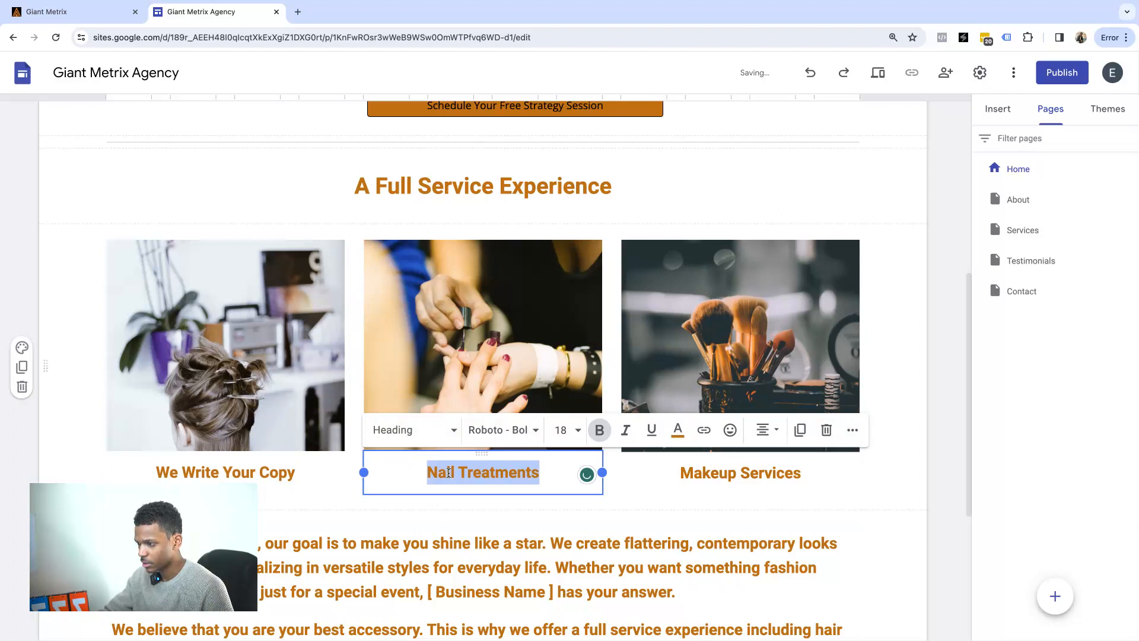
pyautogui.write('We')
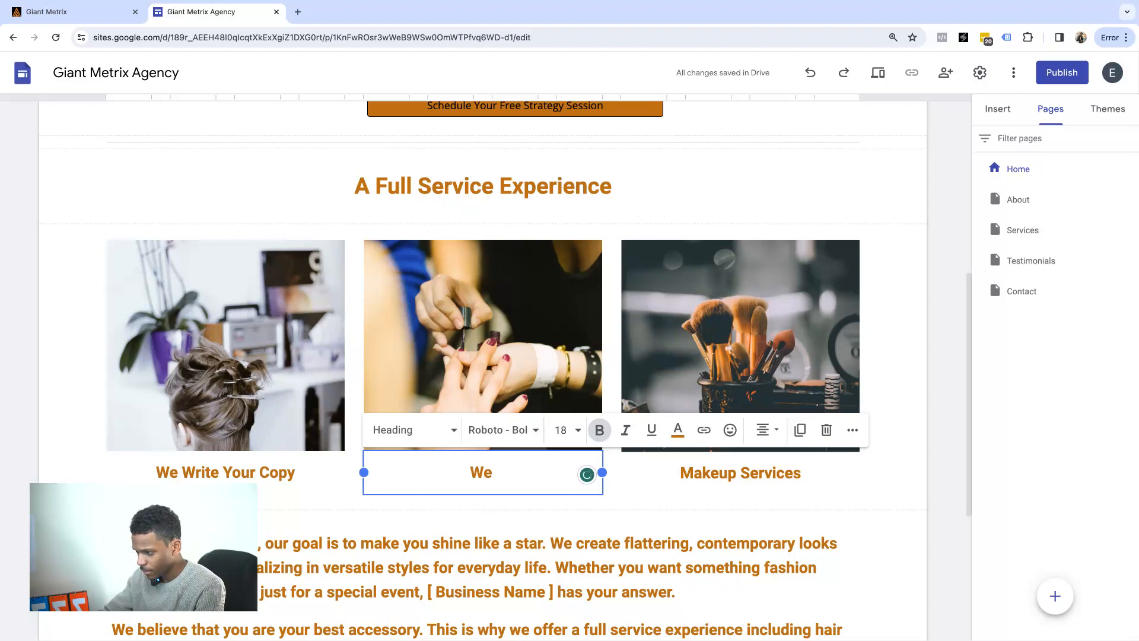
pyautogui.write('M')
pyautogui.press('BackSpace')
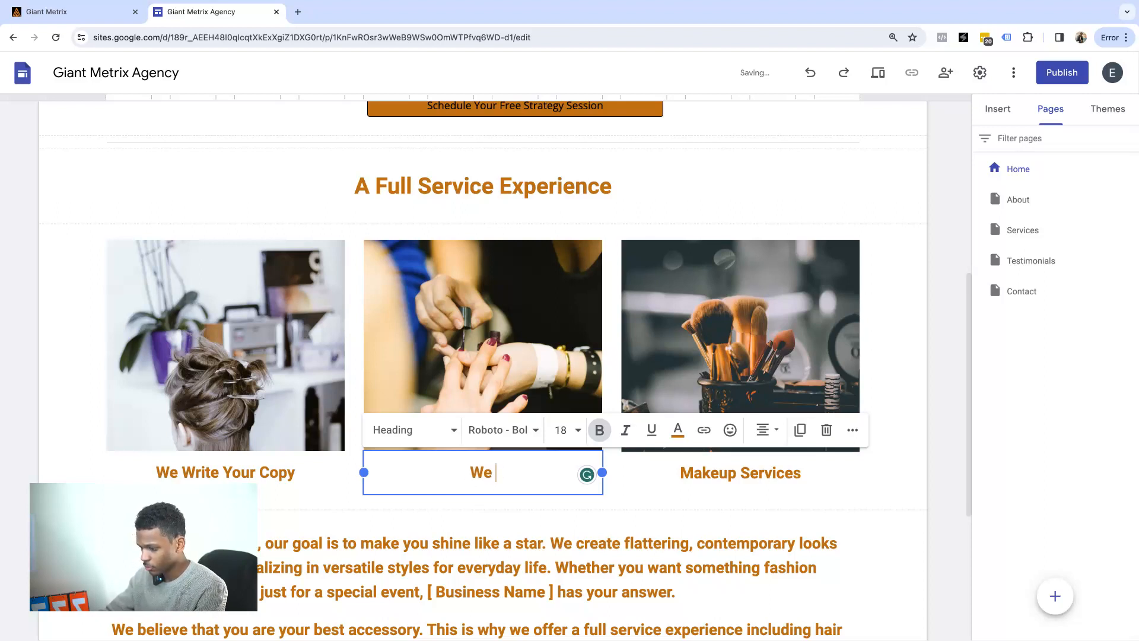
pyautogui.write('Code Your ')
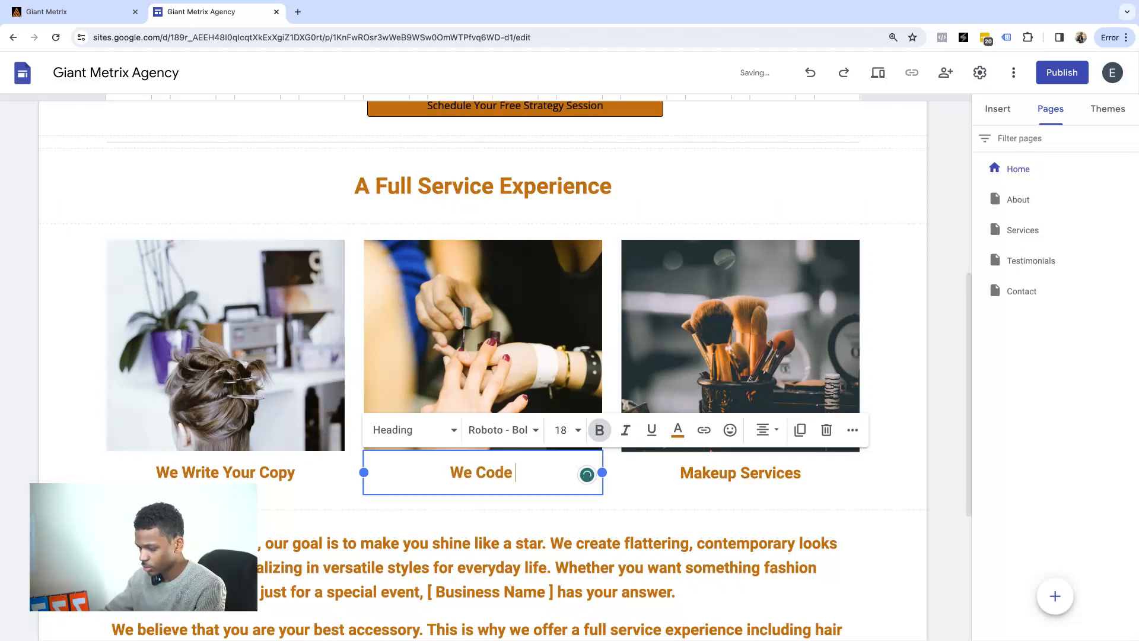
pyautogui.write('Funnel')
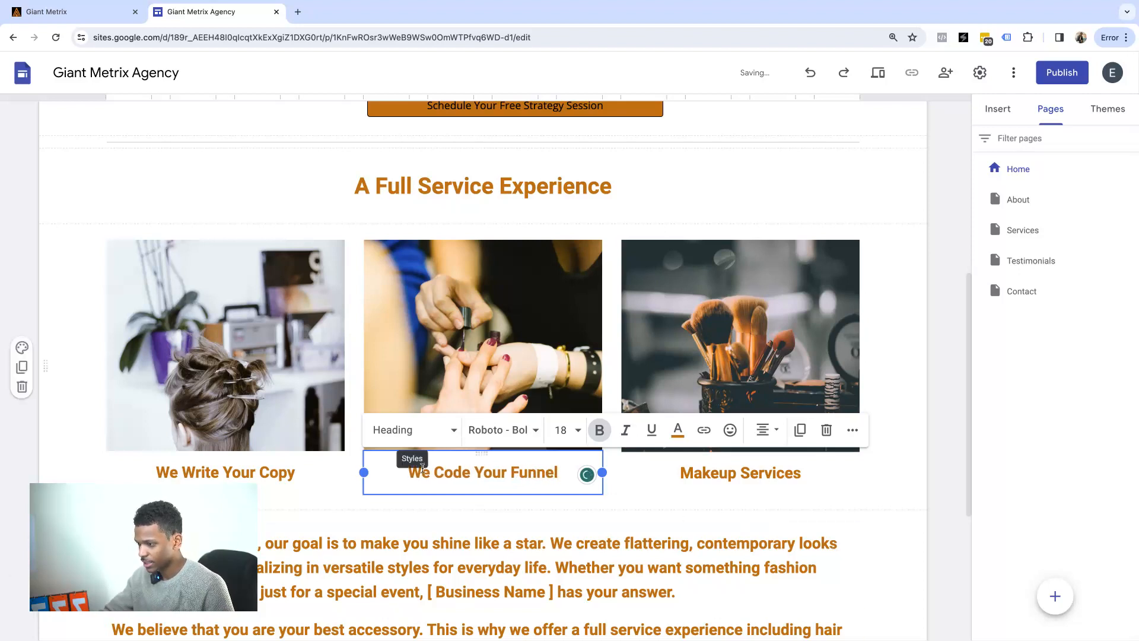
pyautogui.moveTo(434, 472); pyautogui.dragTo(474, 473)
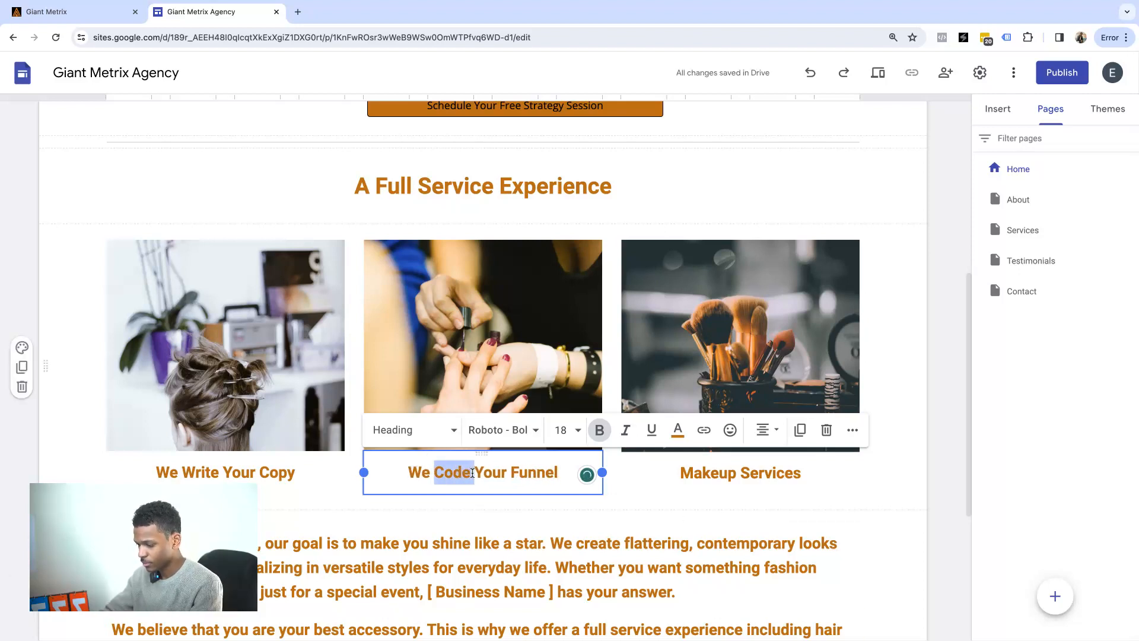
pyautogui.write('Design')
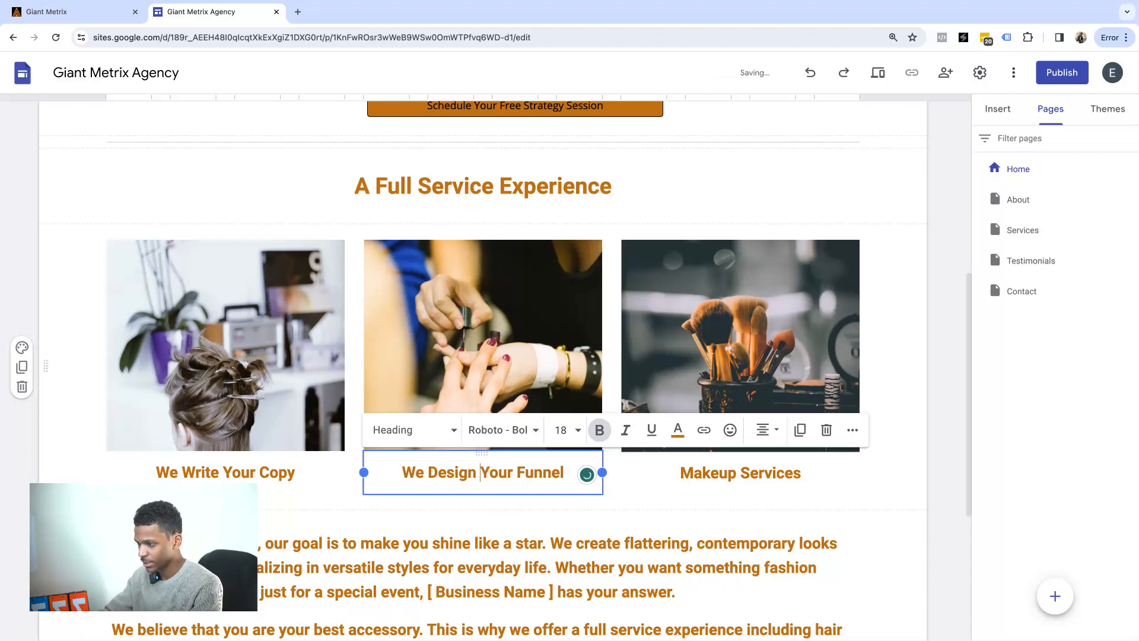
# Change the Makeup Services caption to 'We Code & Launch Your Funnel!'.
pyautogui.doubleClick(756, 474)
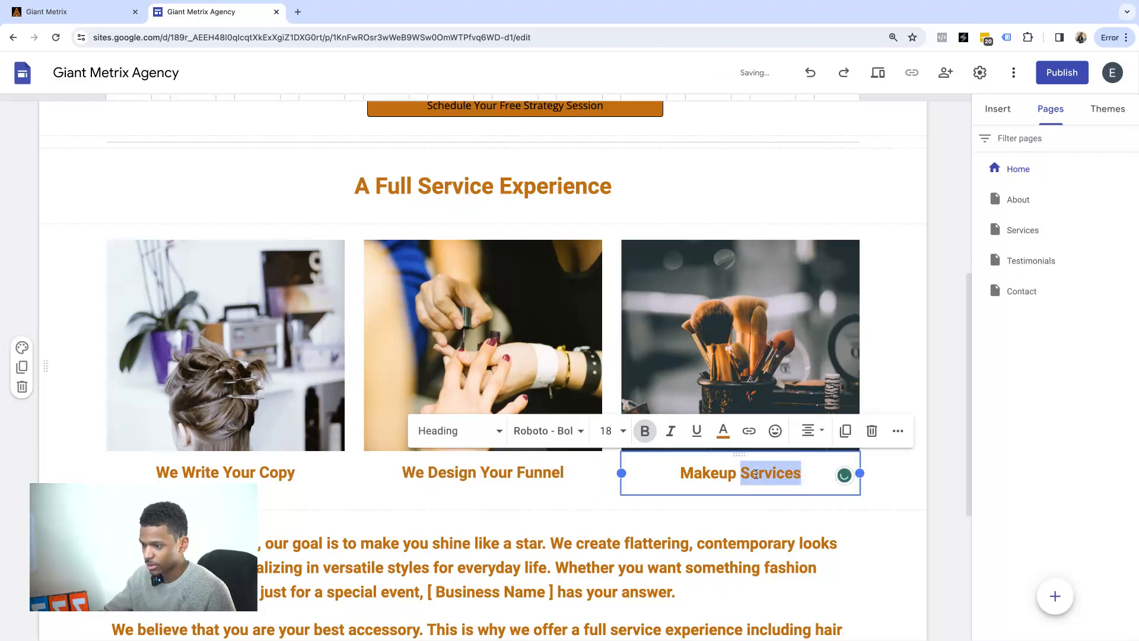
pyautogui.tripleClick(756, 474)
pyautogui.write('W')
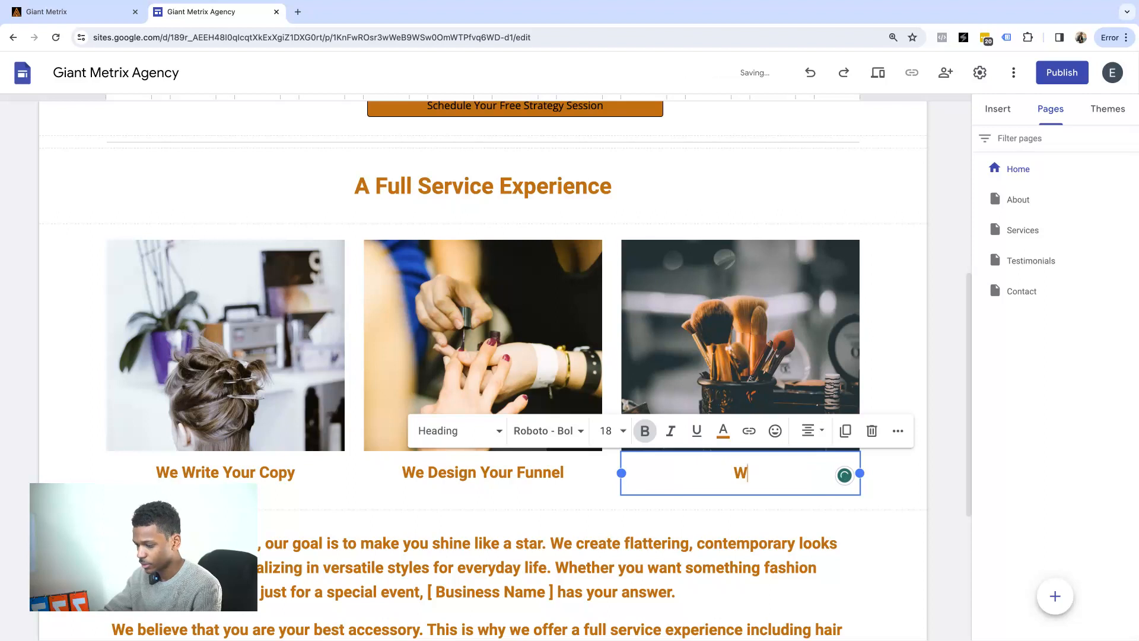
pyautogui.write('e code A')
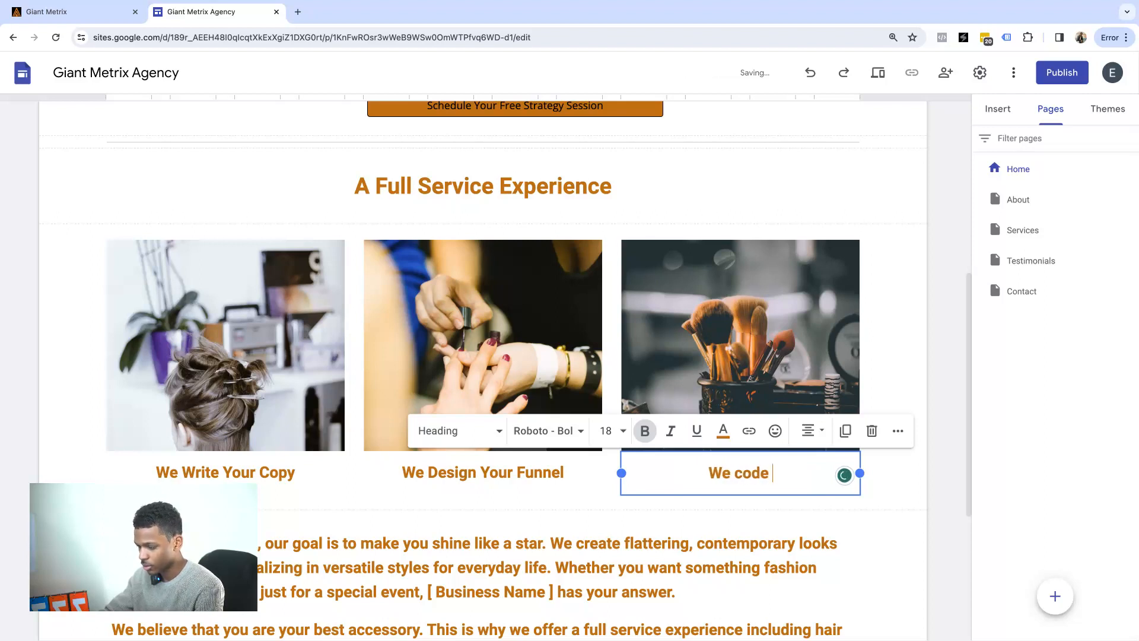
pyautogui.press('BackSpace')
pyautogui.press('BackSpace')
pyautogui.press('BackSpace')
pyautogui.press('BackSpace')
pyautogui.press('BackSpace')
pyautogui.press('BackSpace')
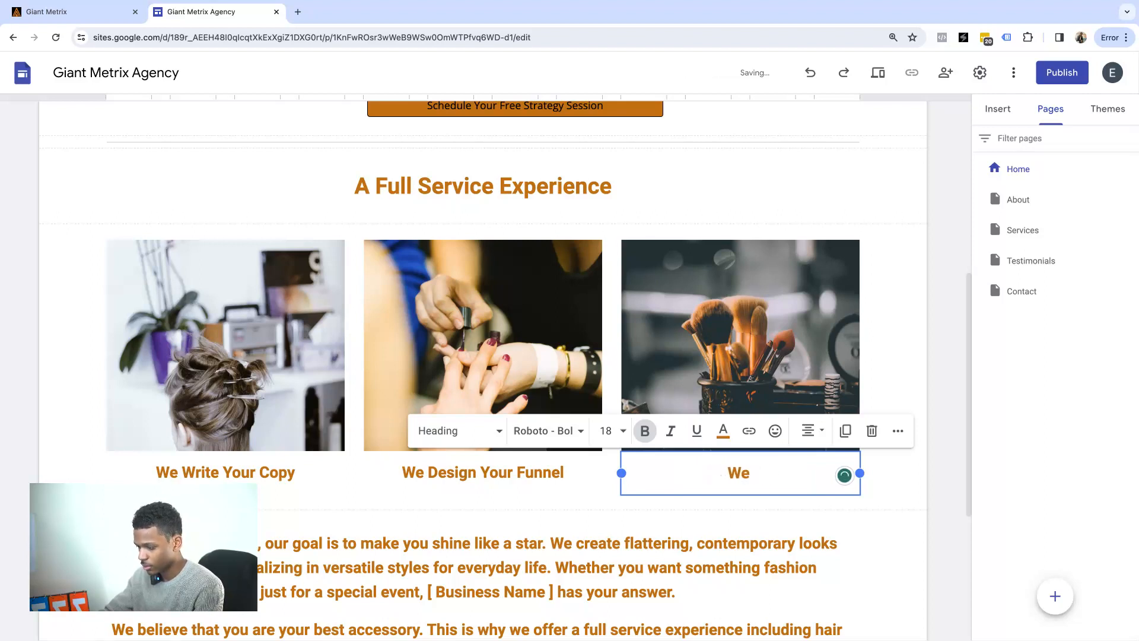
pyautogui.write('Code & Launch')
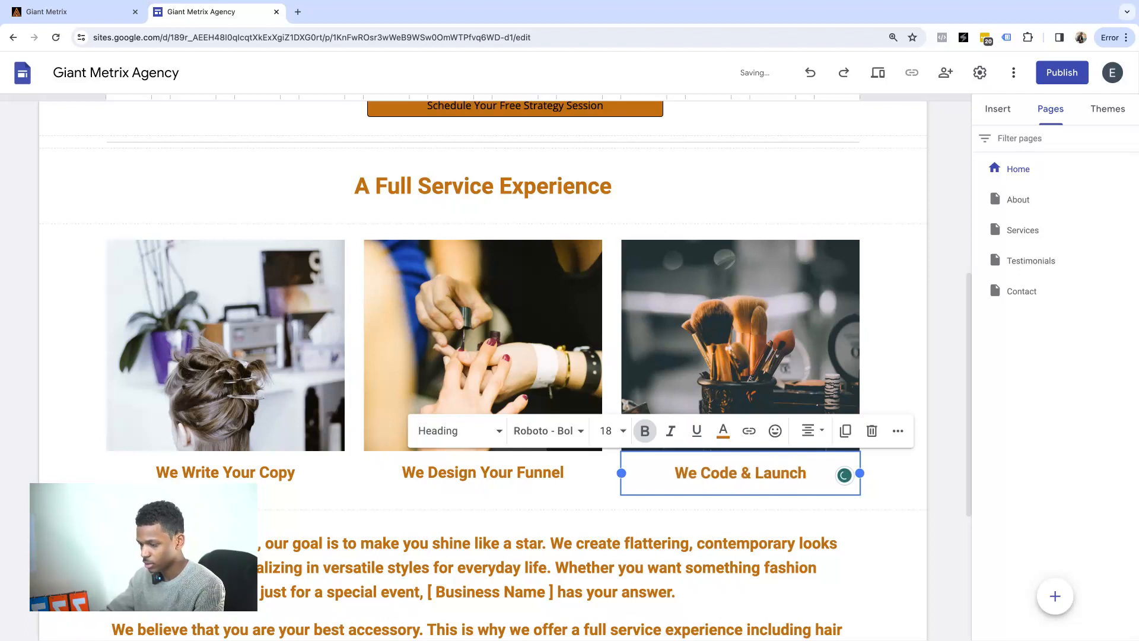
pyautogui.write(' Your Funne')
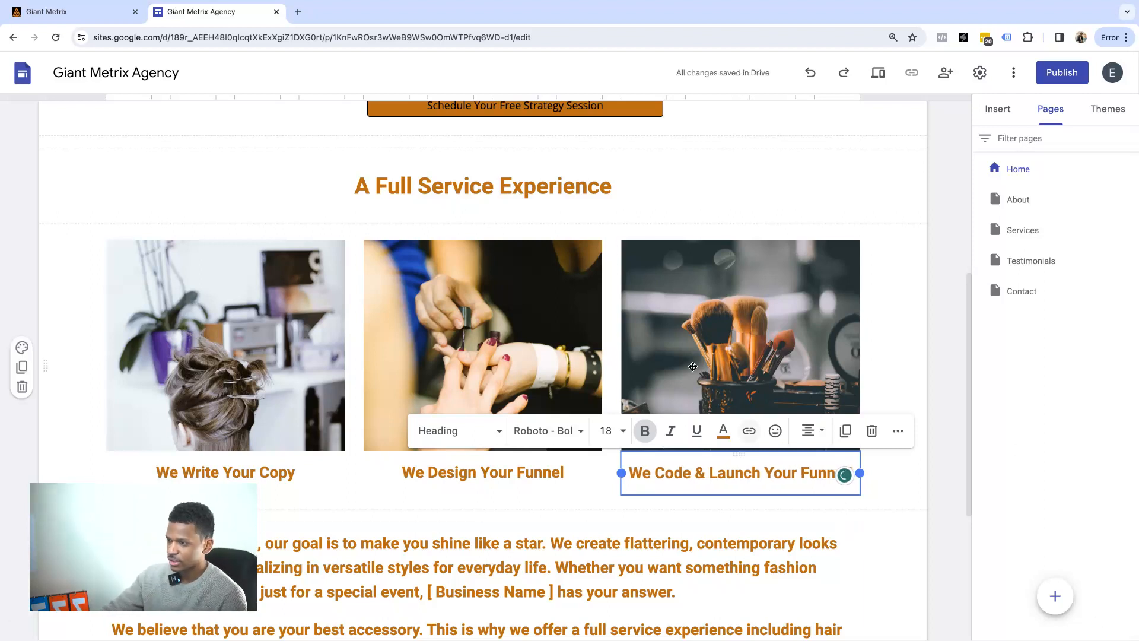
pyautogui.click(237, 321)
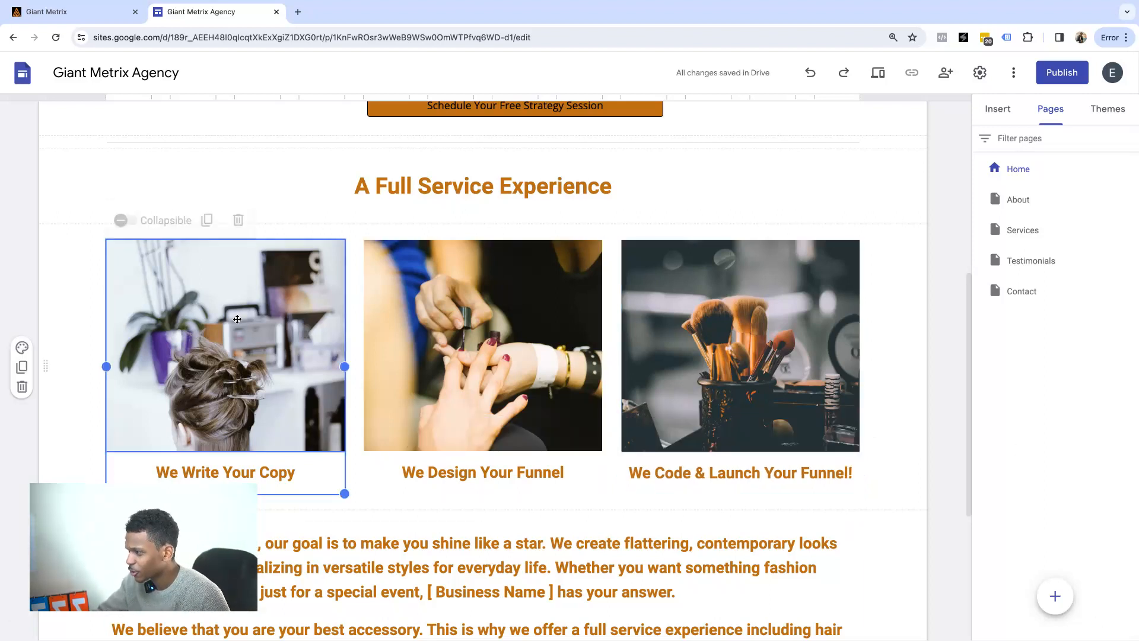
# Select the three image columns and the description paragraphs, then enter footer editing.
pyautogui.click(520, 322)
pyautogui.click(739, 335)
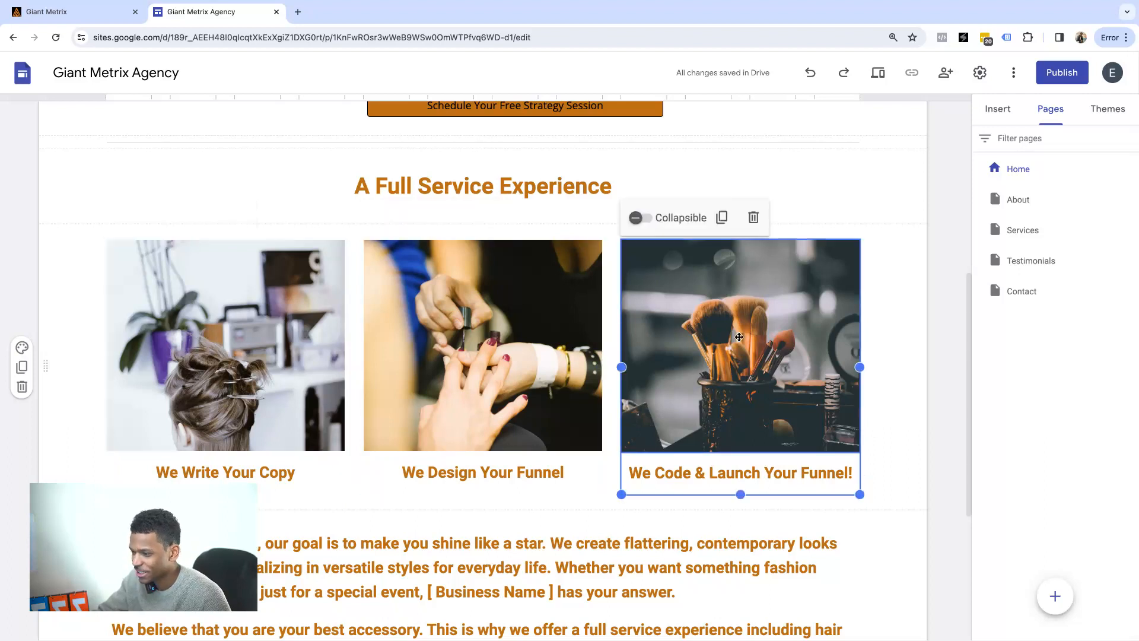
pyautogui.scroll(-4, 697, 332)
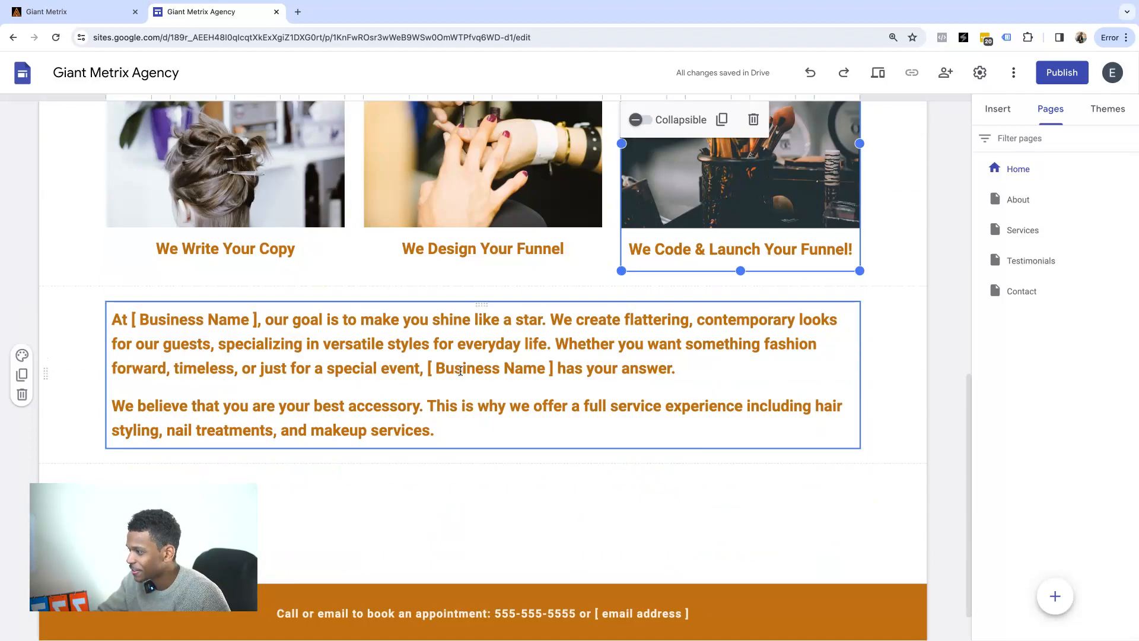
pyautogui.click(273, 351)
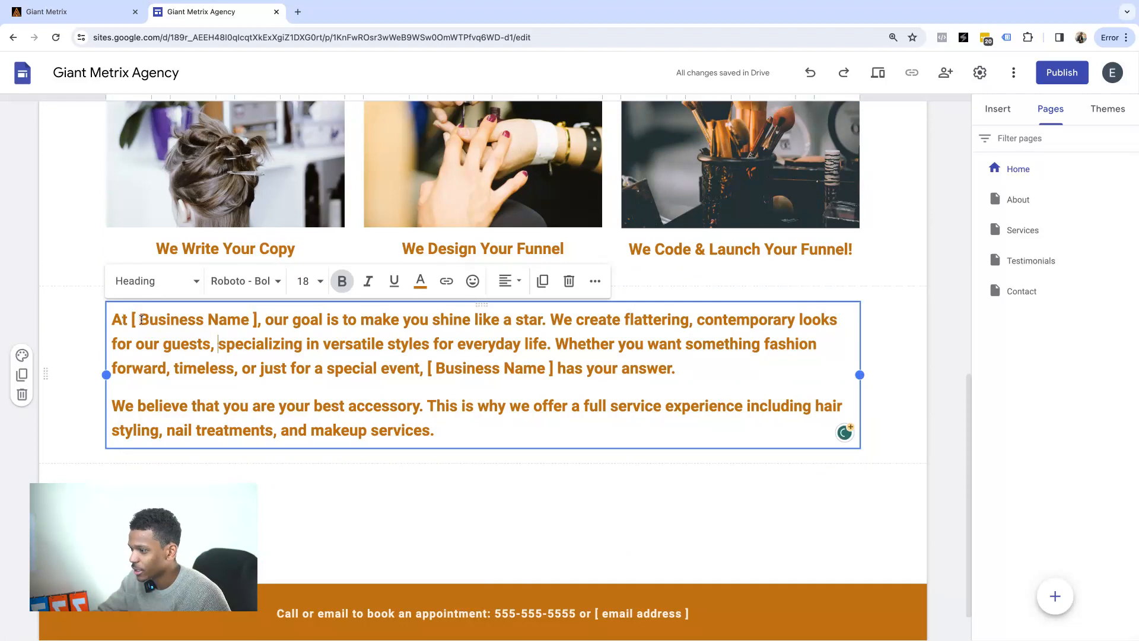
pyautogui.moveTo(111, 319); pyautogui.dragTo(542, 418)
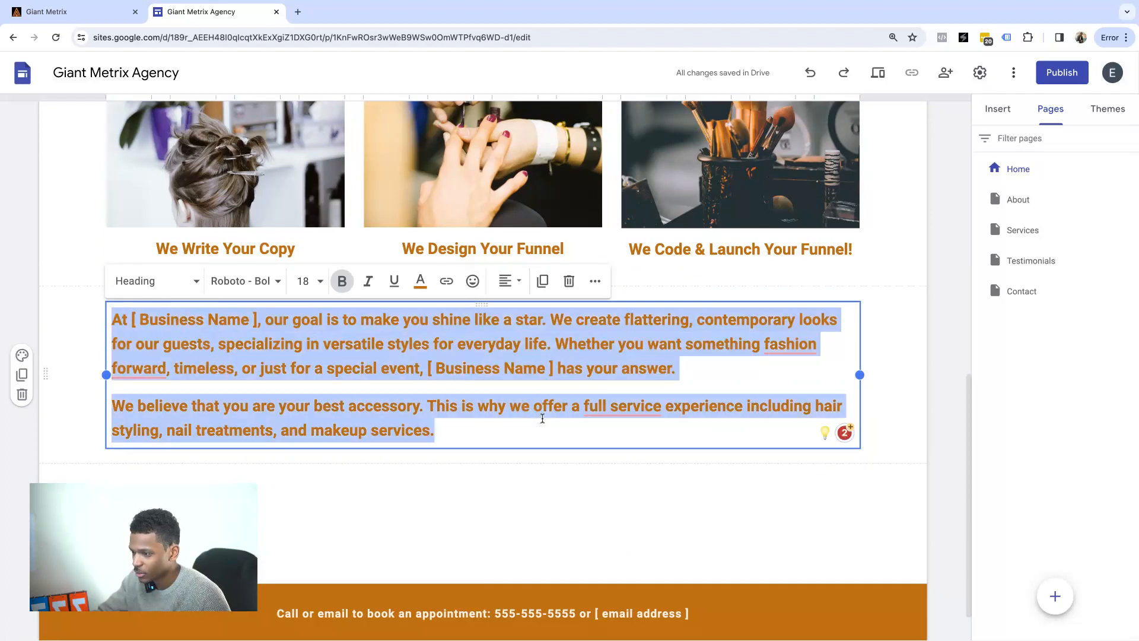
pyautogui.scroll(-1, 542, 418)
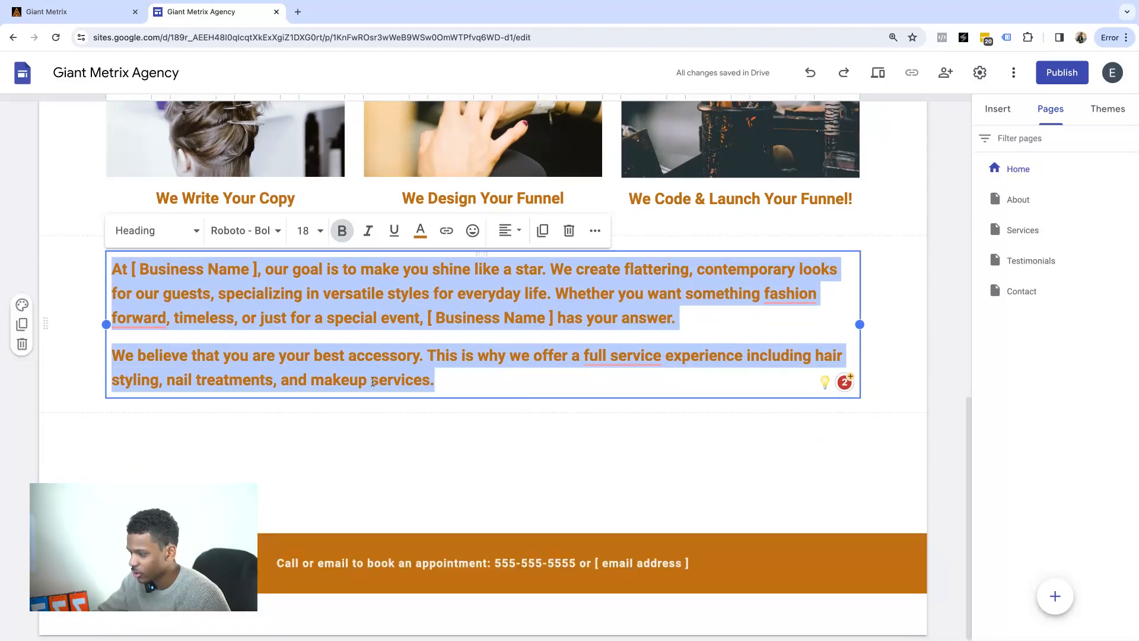
pyautogui.click(493, 583)
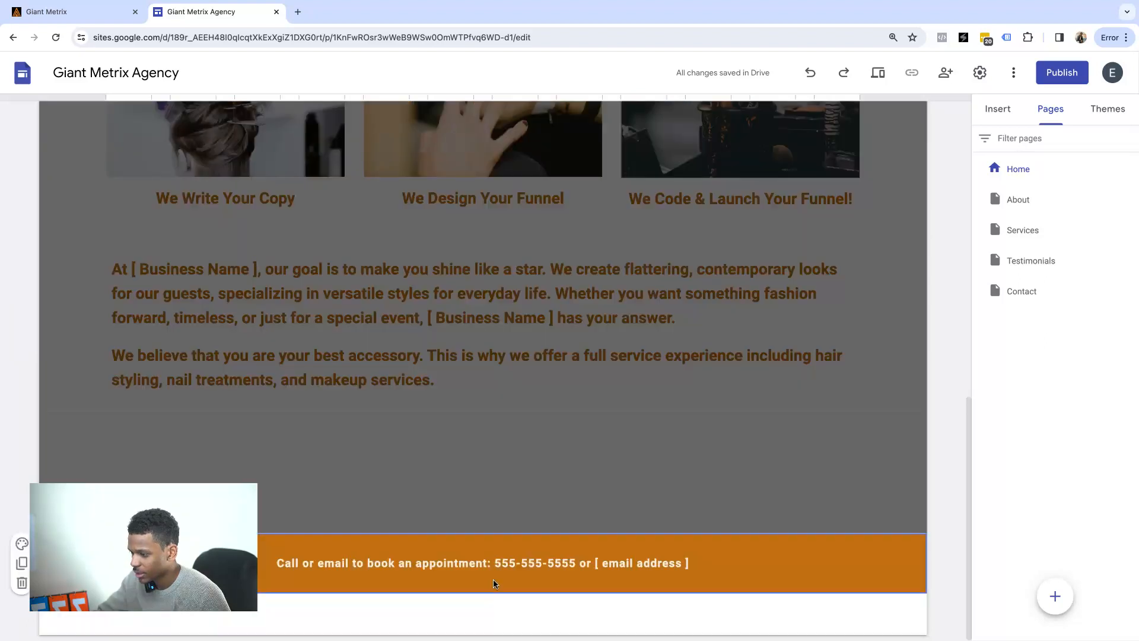
# Replace the footer's '[ email address ]' placeholder with the agency's contact e-mail.
pyautogui.moveTo(596, 564); pyautogui.dragTo(678, 561)
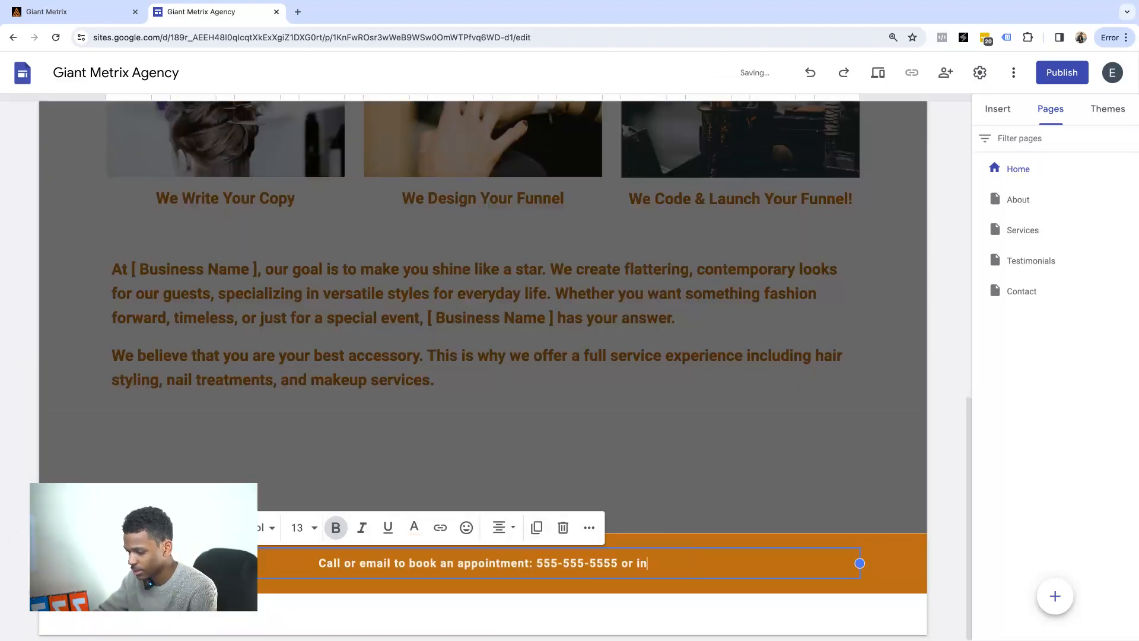
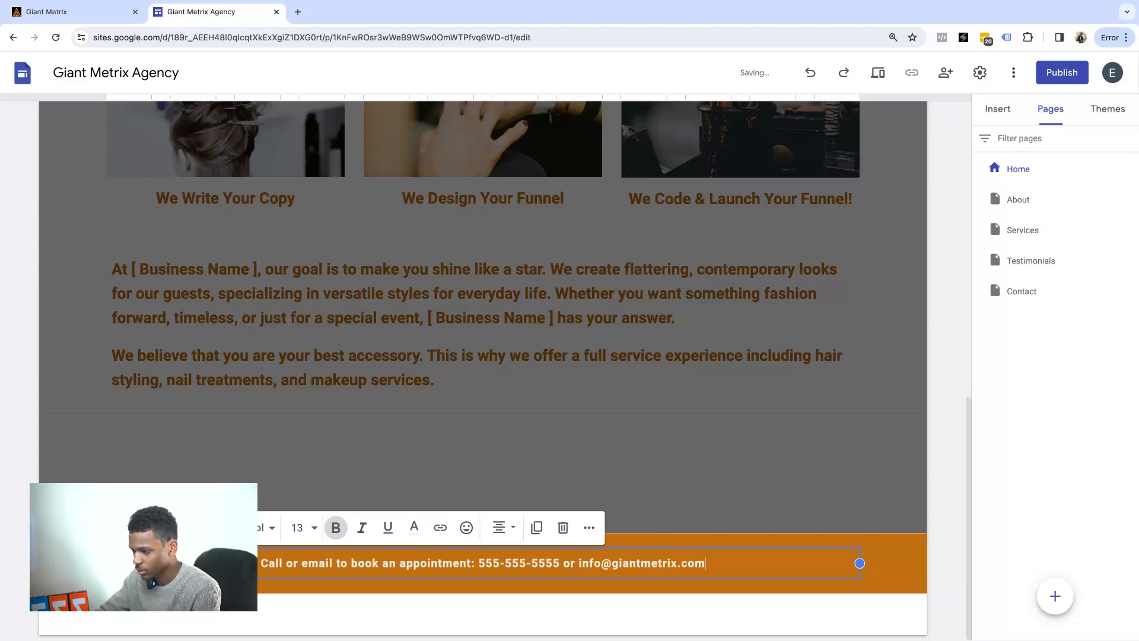
pyautogui.click(595, 416)
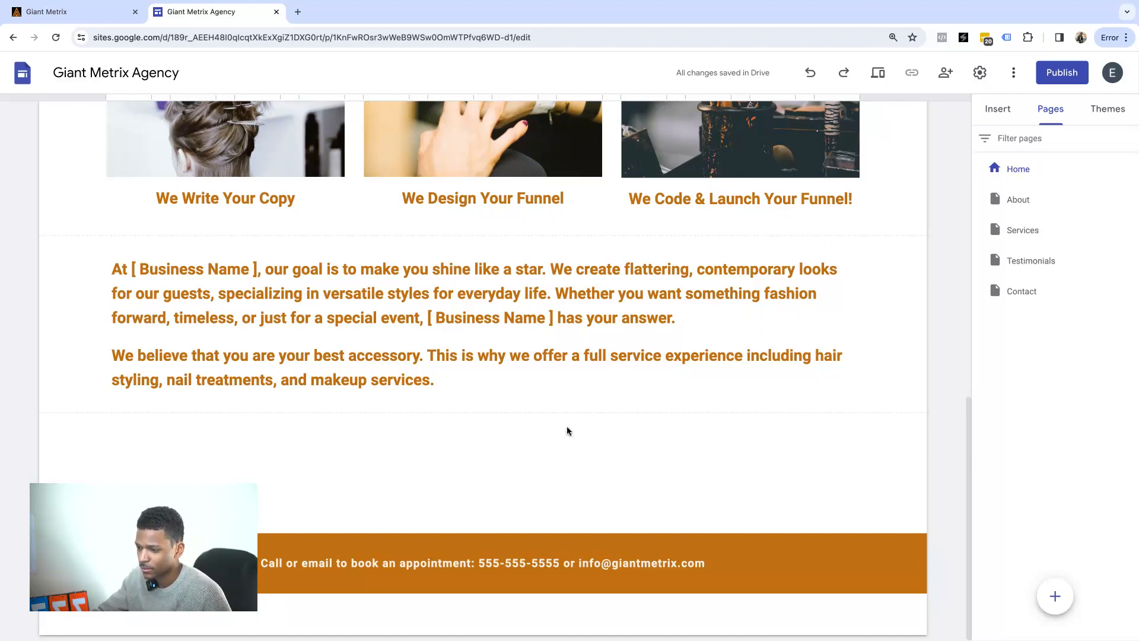
# Review the edited Home page, then switch to the About page.
pyautogui.moveTo(576, 412)
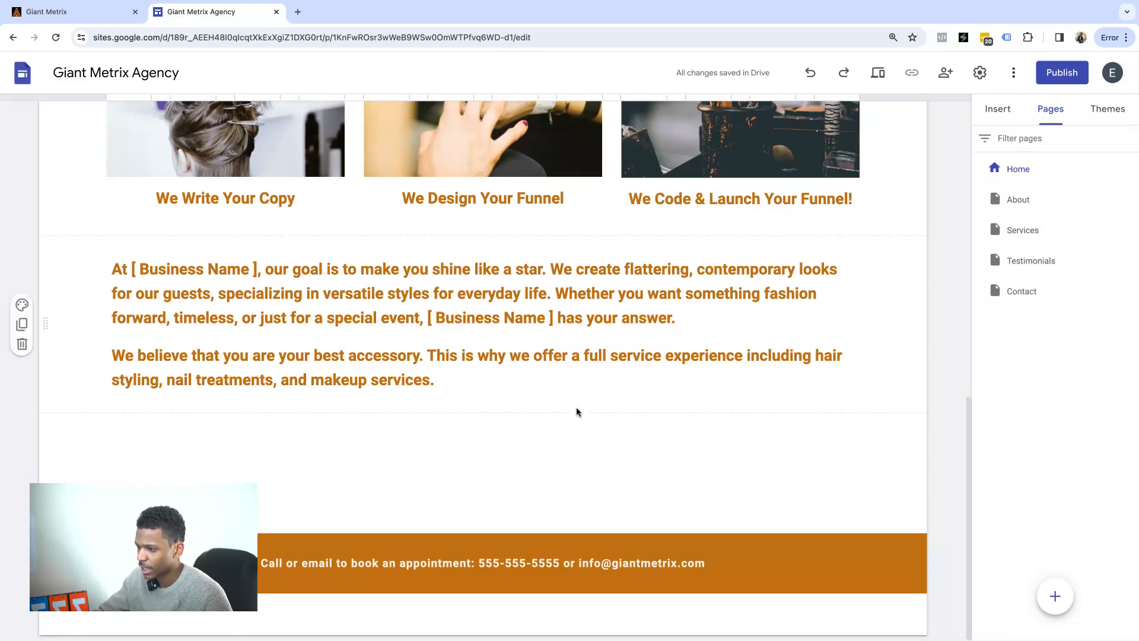
pyautogui.moveTo(618, 569)
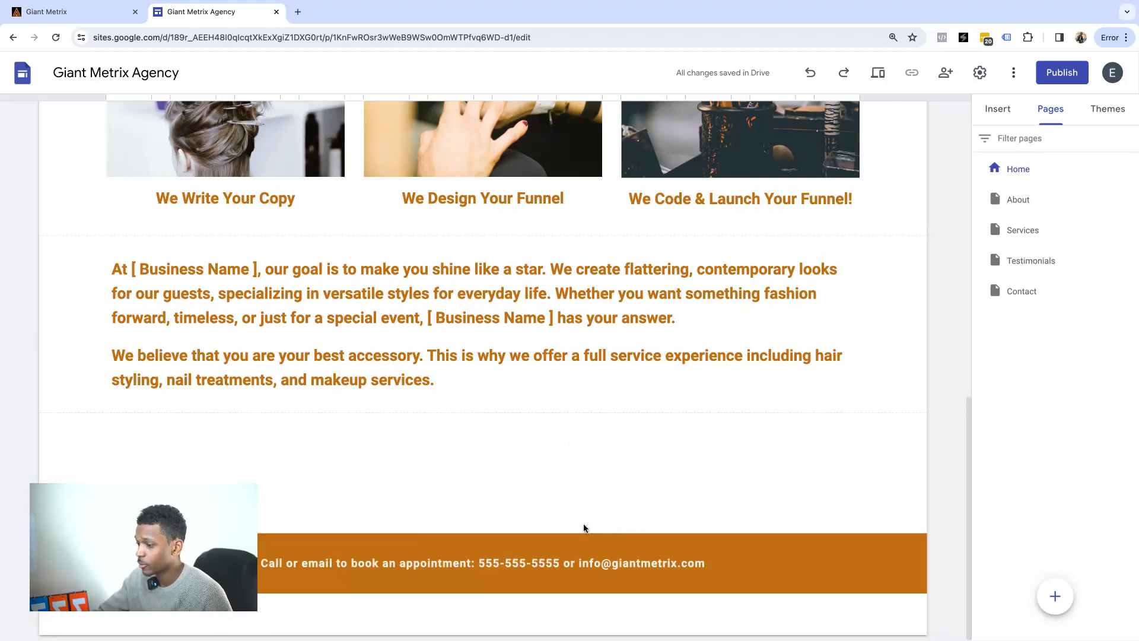
pyautogui.scroll(10, 517, 391)
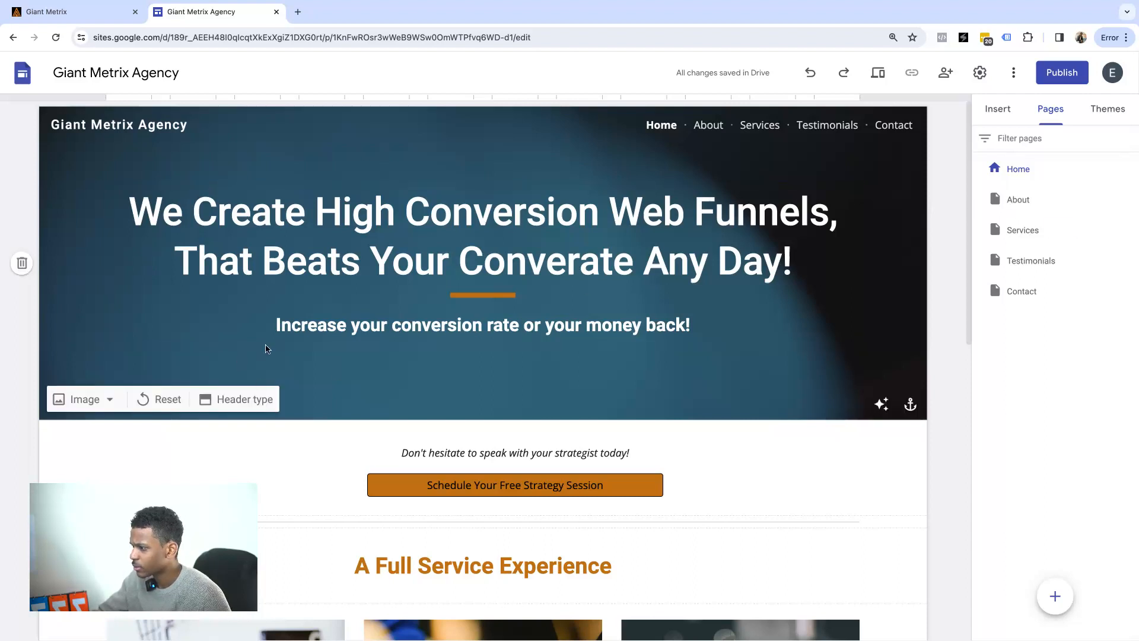
pyautogui.scroll(-10, 777, 409)
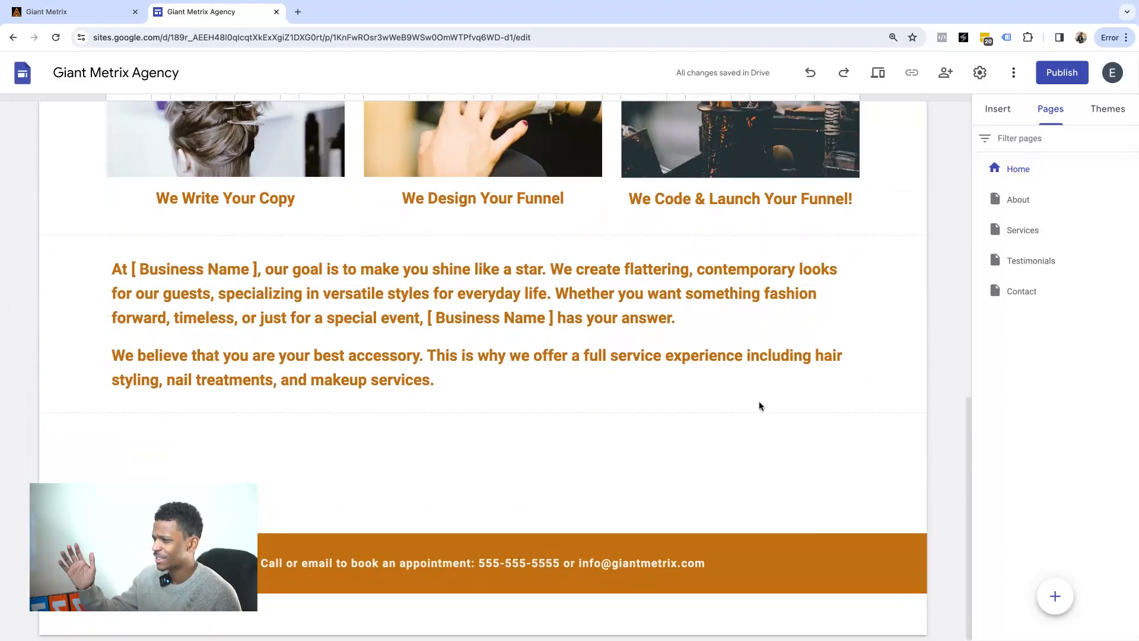
pyautogui.scroll(10, 733, 361)
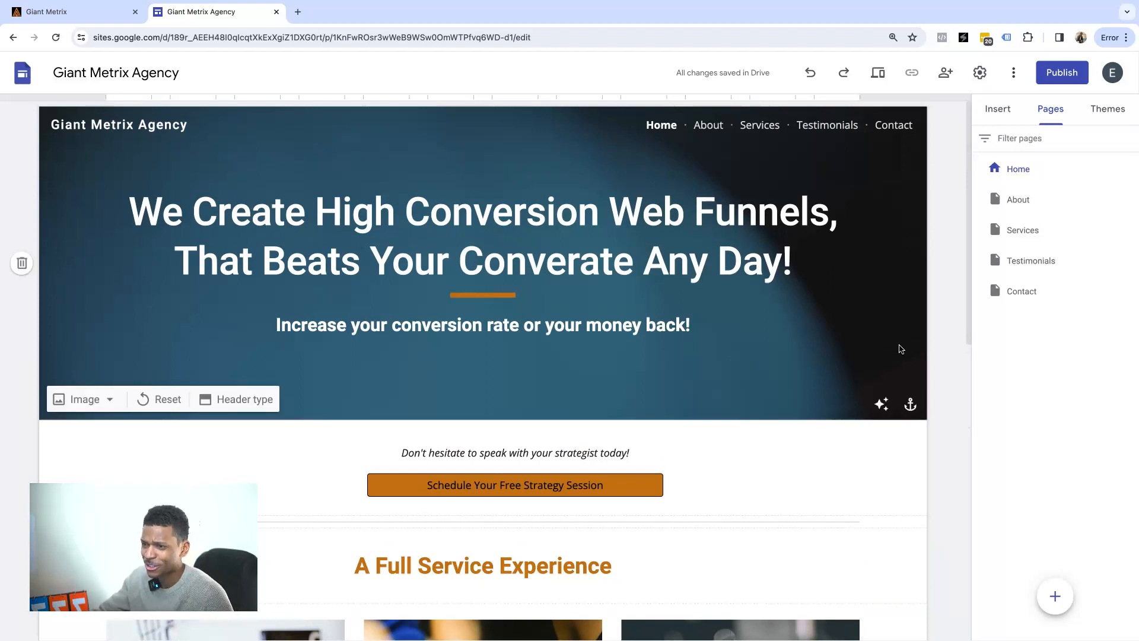
pyautogui.click(1018, 201)
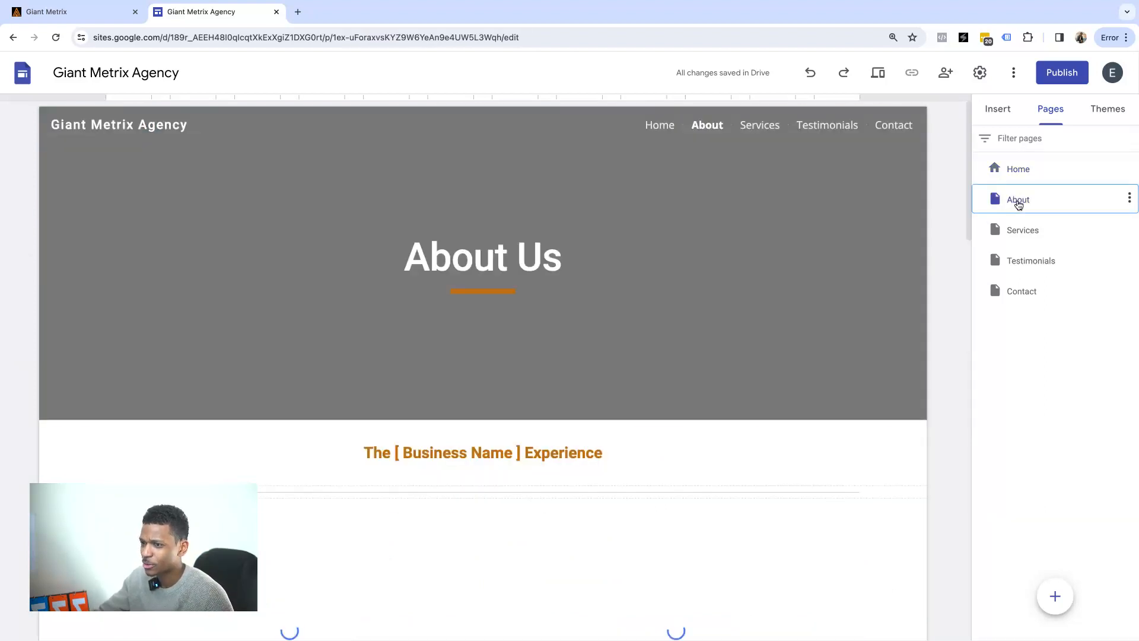
# Select the second row of stylist photos and delete it.
pyautogui.scroll(-4, 460, 223)
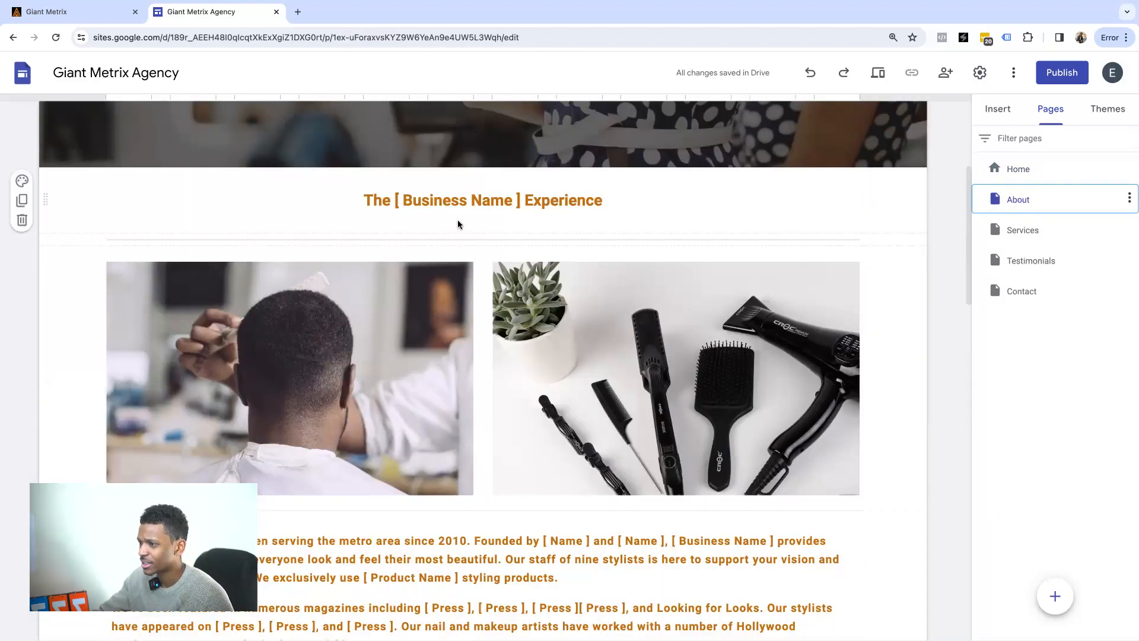
pyautogui.scroll(-2, 529, 212)
pyautogui.click(451, 297)
pyautogui.scroll(-6, 540, 280)
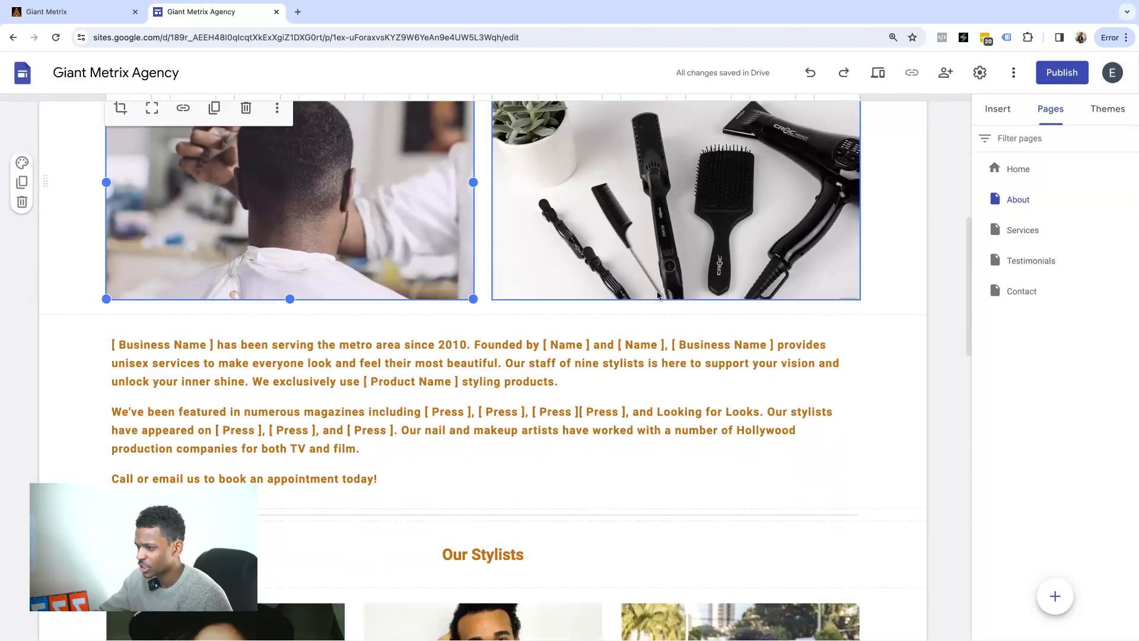
pyautogui.scroll(1, 539, 280)
pyautogui.scroll(-6, 356, 356)
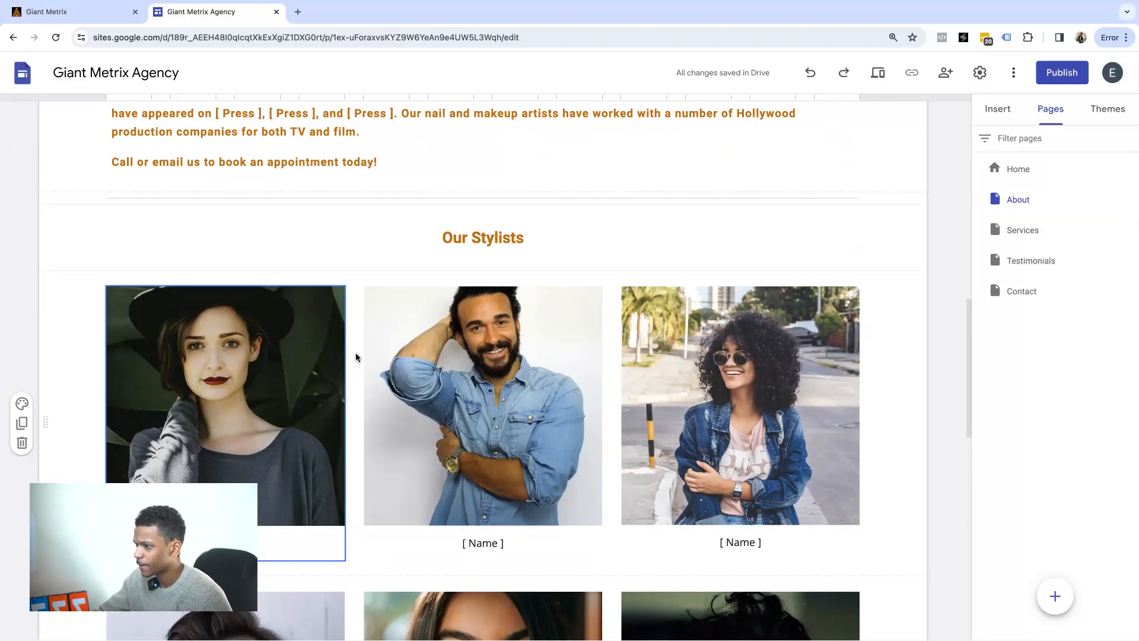
pyautogui.scroll(-5, 364, 253)
pyautogui.scroll(4, 356, 249)
pyautogui.scroll(-7, 323, 249)
pyautogui.scroll(8, 323, 249)
pyautogui.click(303, 333)
pyautogui.click(304, 314)
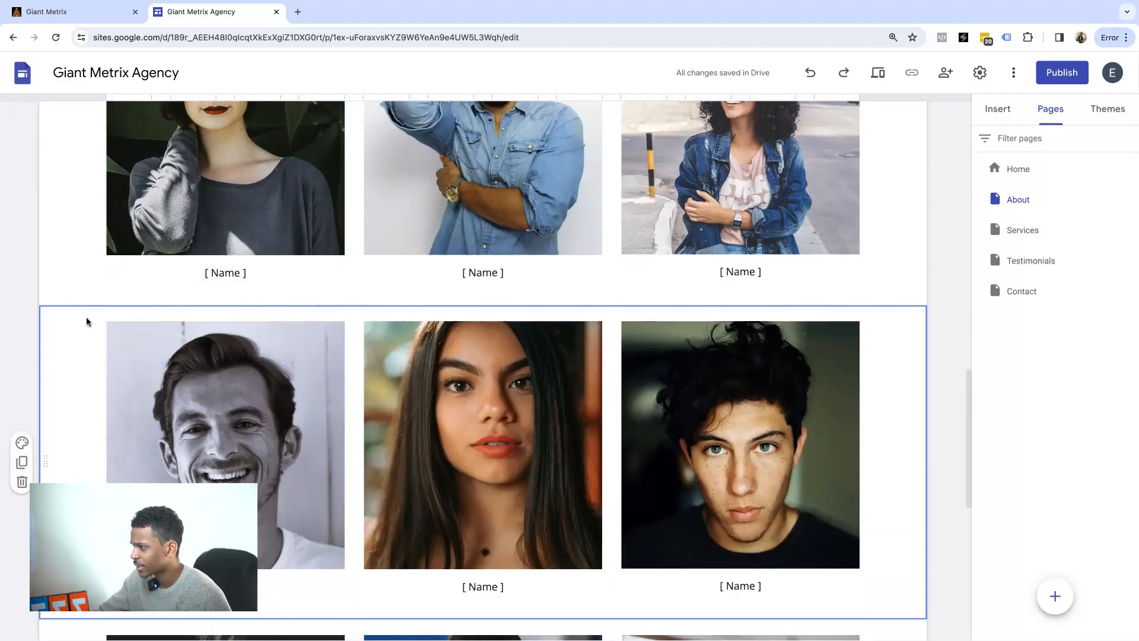
pyautogui.scroll(-3, 65, 339)
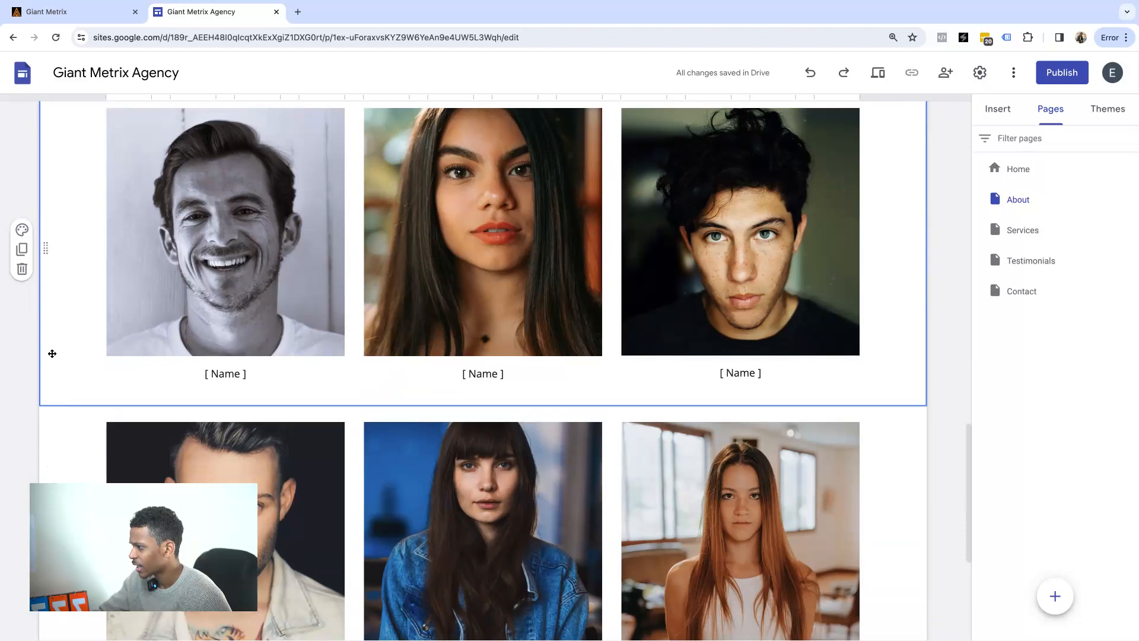
pyautogui.click(22, 277)
# Delete the remaining lower stylist row and undo the accidental deletion of the first row.
pyautogui.scroll(-4, 74, 270)
pyautogui.scroll(-3, 77, 272)
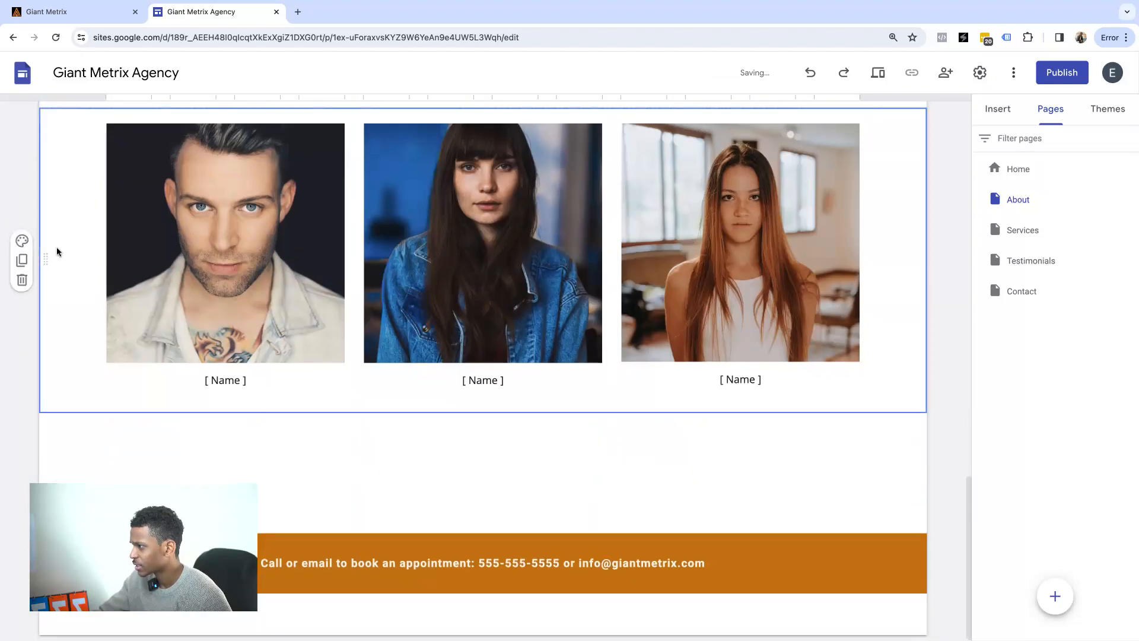
pyautogui.click(22, 280)
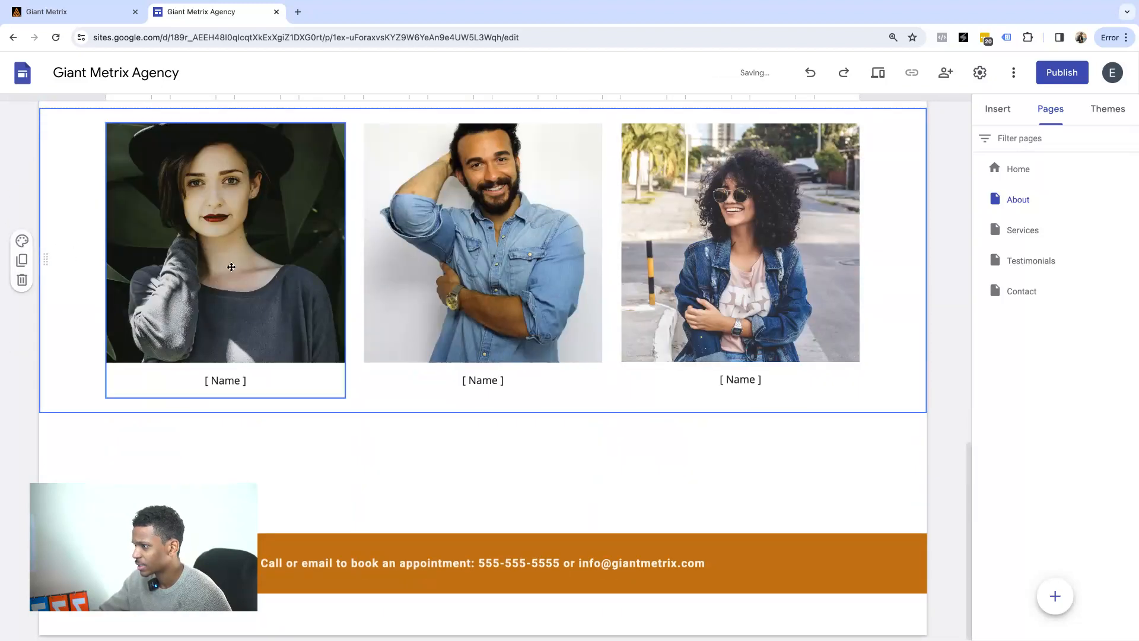
pyautogui.click(22, 279)
pyautogui.scroll(5, 270, 261)
pyautogui.scroll(-4, 335, 282)
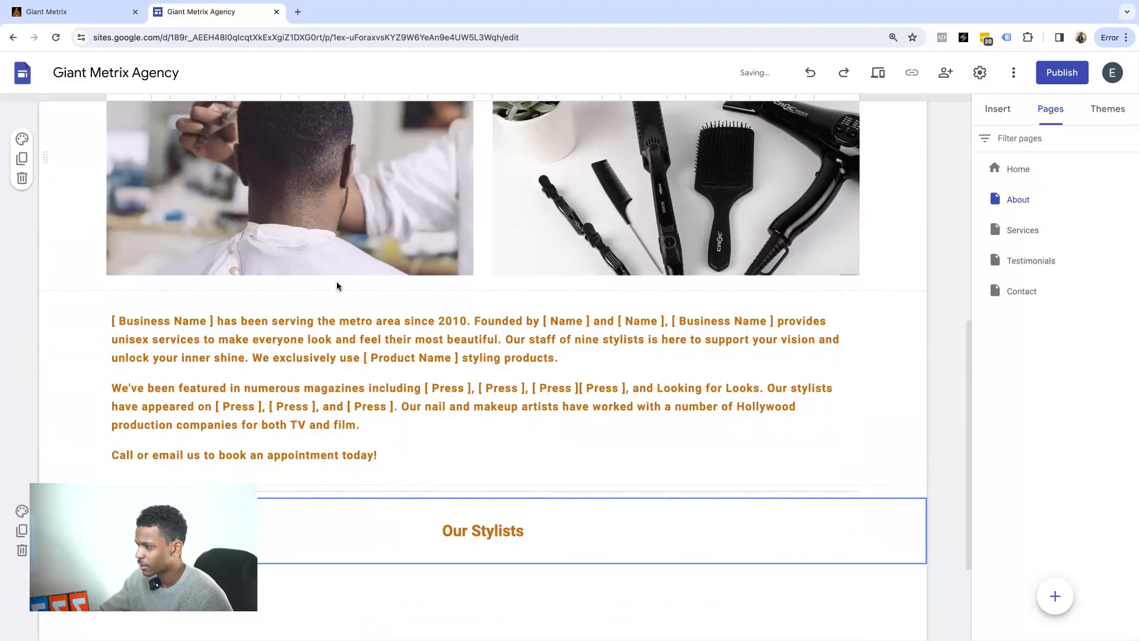
pyautogui.scroll(-2, 698, 333)
pyautogui.scroll(8, 670, 313)
pyautogui.scroll(-4, 670, 314)
pyautogui.scroll(4, 831, 225)
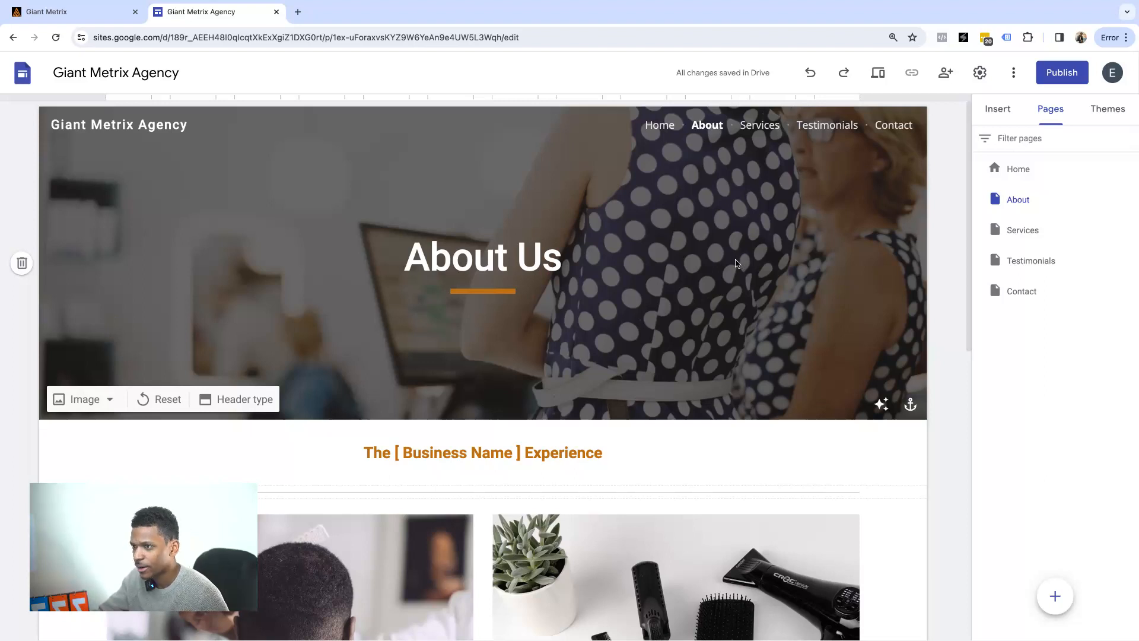
pyautogui.click(810, 72)
pyautogui.scroll(-10, 668, 272)
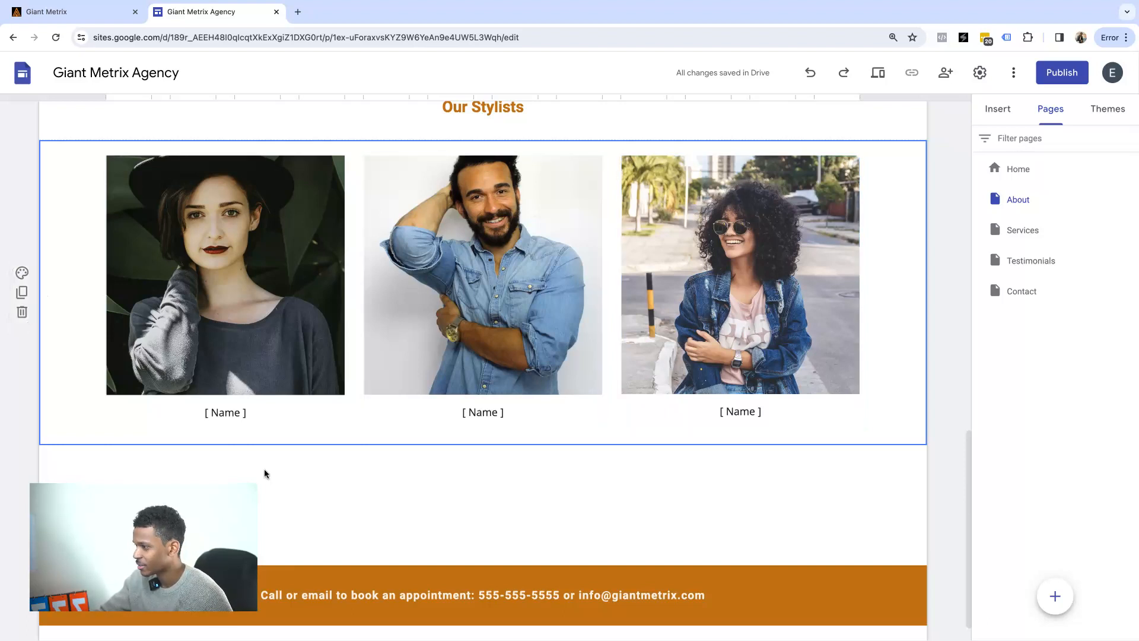
# Type the team member's name under the first photo and rename Our Stylists 'Our Dedicated Team'.
pyautogui.tripleClick(225, 426)
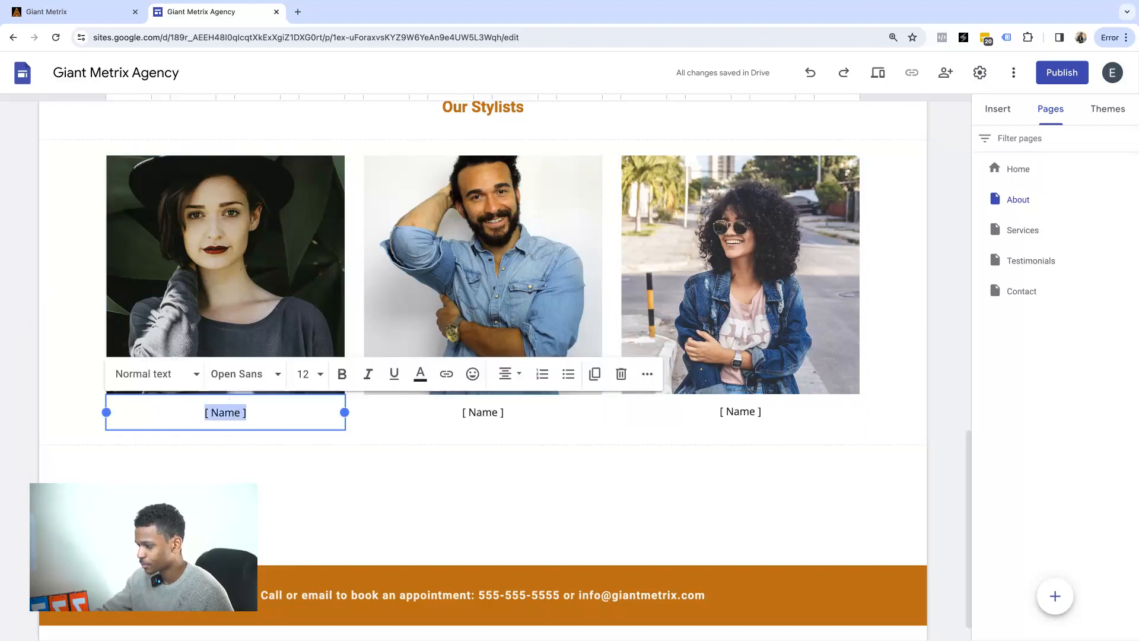
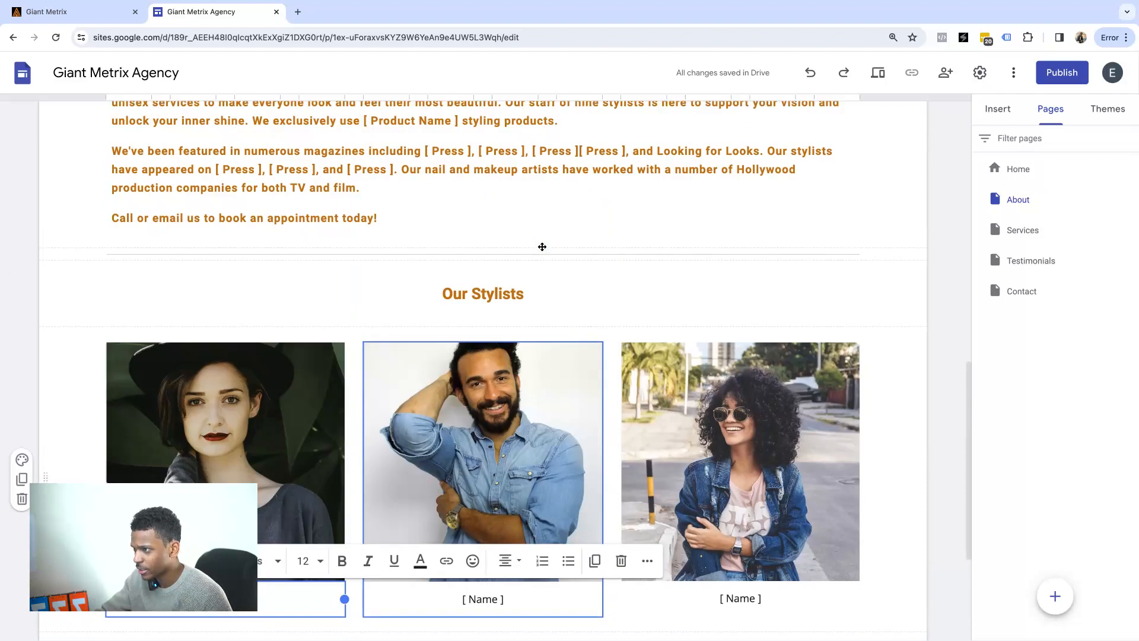
pyautogui.scroll(3, 771, 356)
pyautogui.tripleClick(483, 293)
pyautogui.write('Ou')
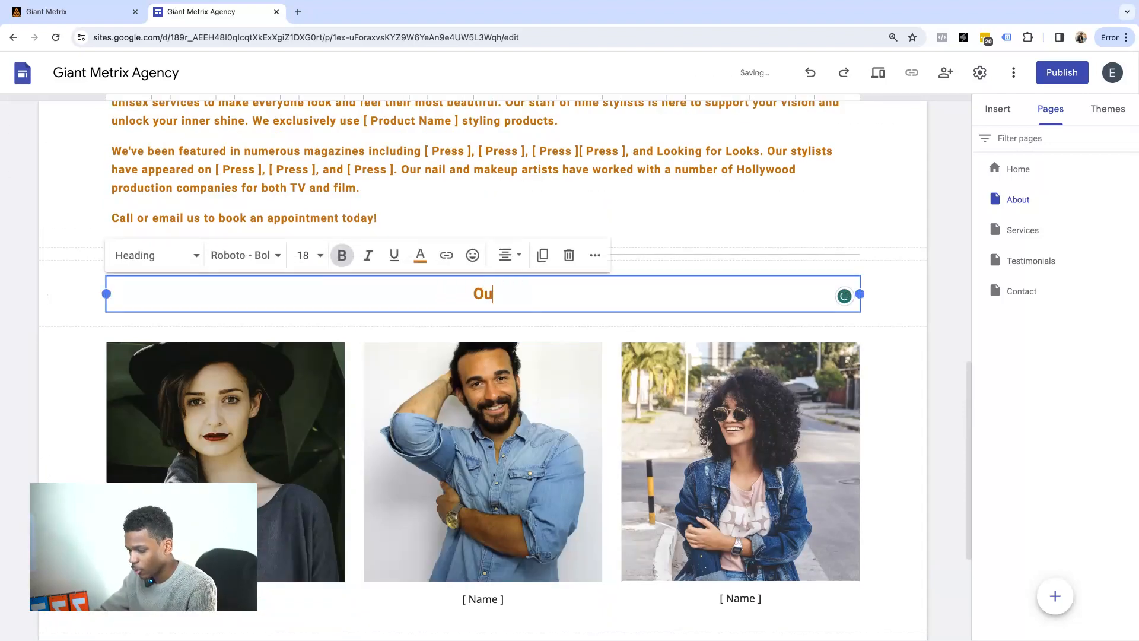
pyautogui.write('r Dedicate')
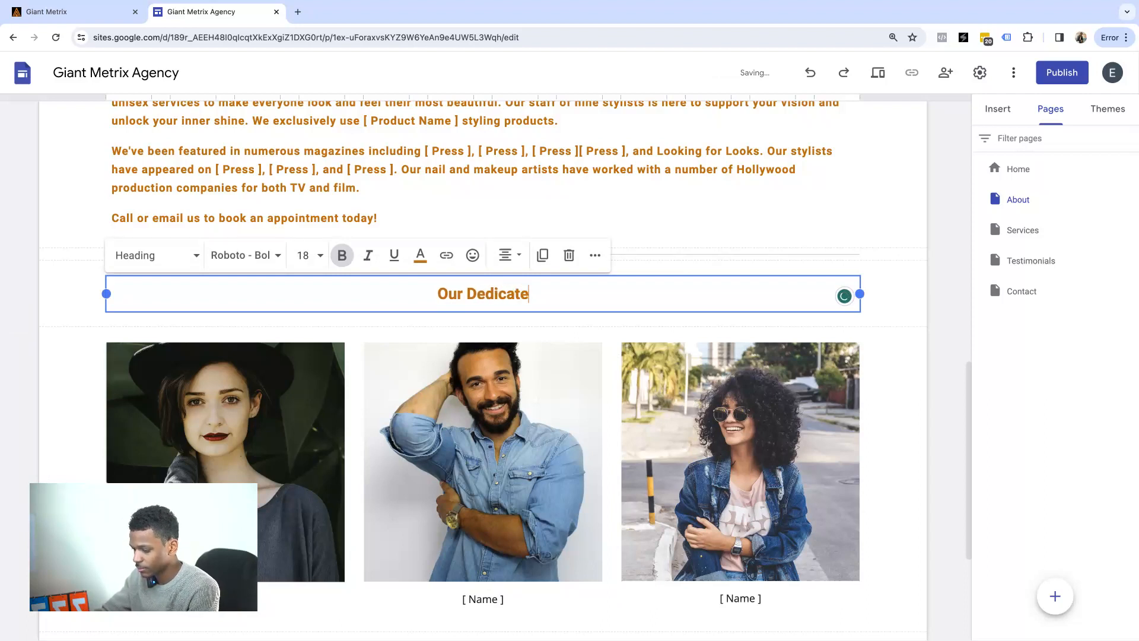
pyautogui.write('d Team')
pyautogui.click(283, 360)
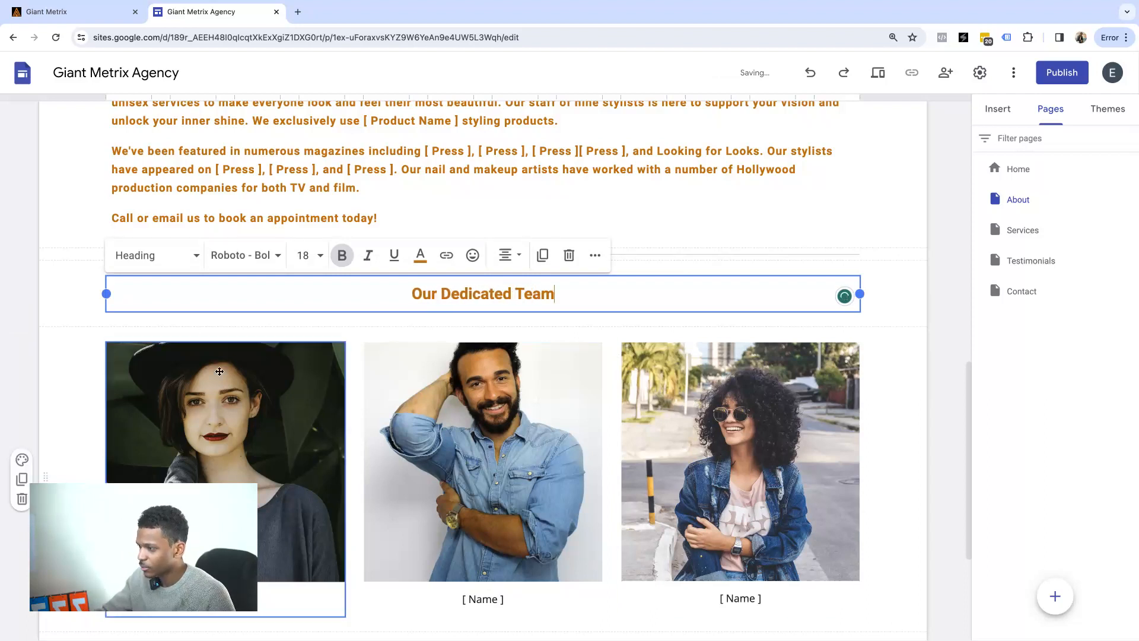
pyautogui.scroll(-4, 282, 360)
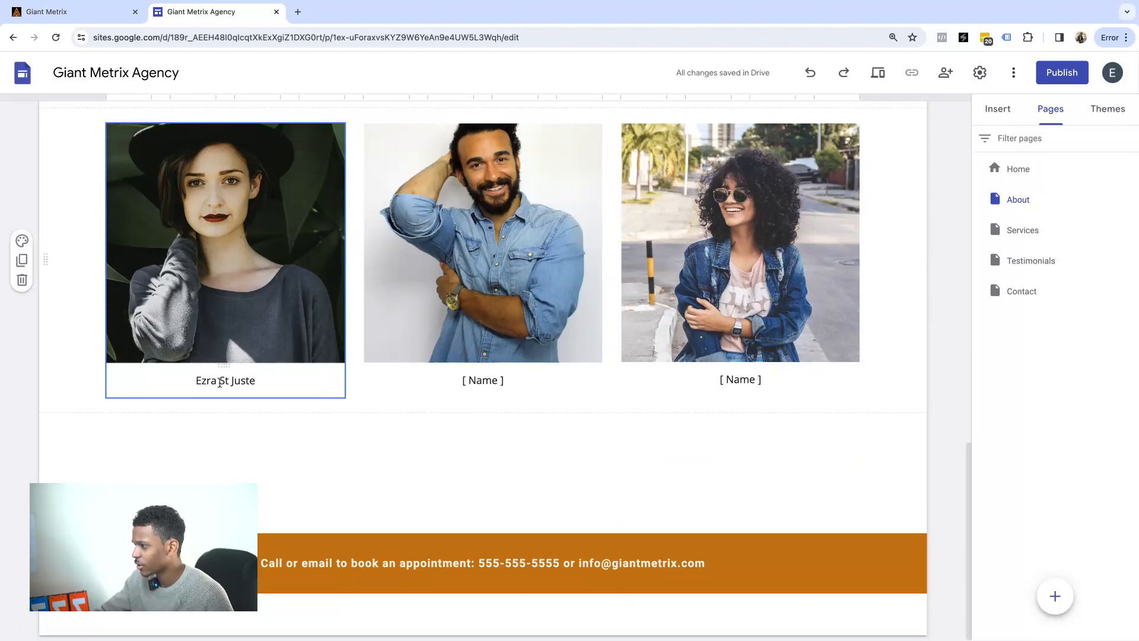
# Clear the first caption and paste the team member's name under the middle photo.
pyautogui.tripleClick(220, 382)
pyautogui.hotkey('ctrl', 'c')
pyautogui.press('BackSpace')
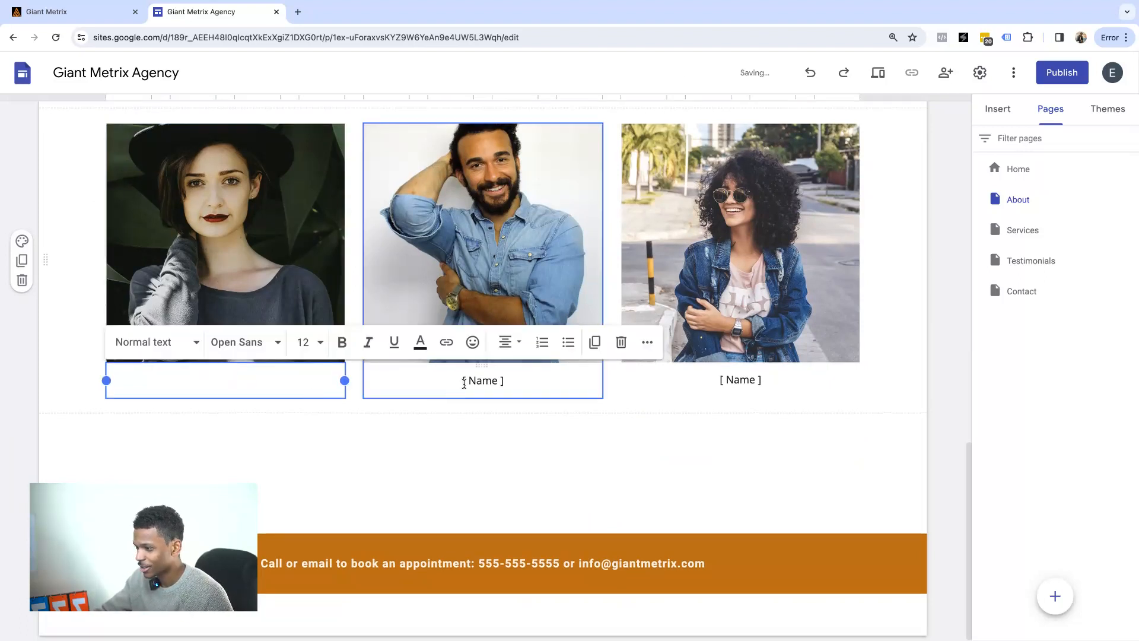
pyautogui.tripleClick(469, 382)
pyautogui.hotkey('ctrl', 'v')
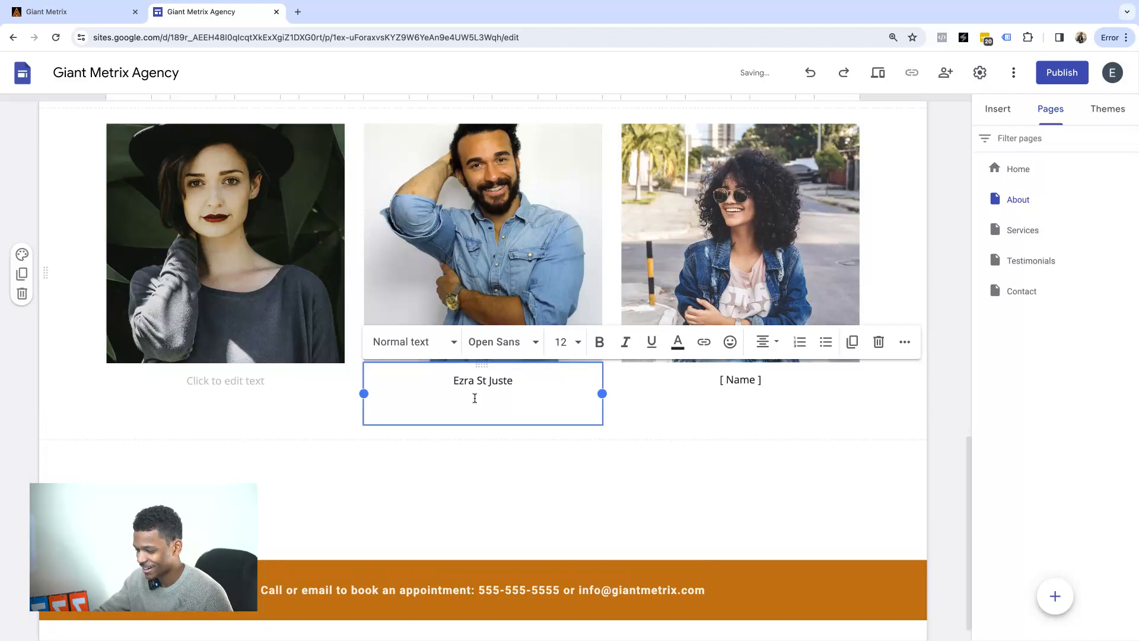
pyautogui.press('BackSpace')
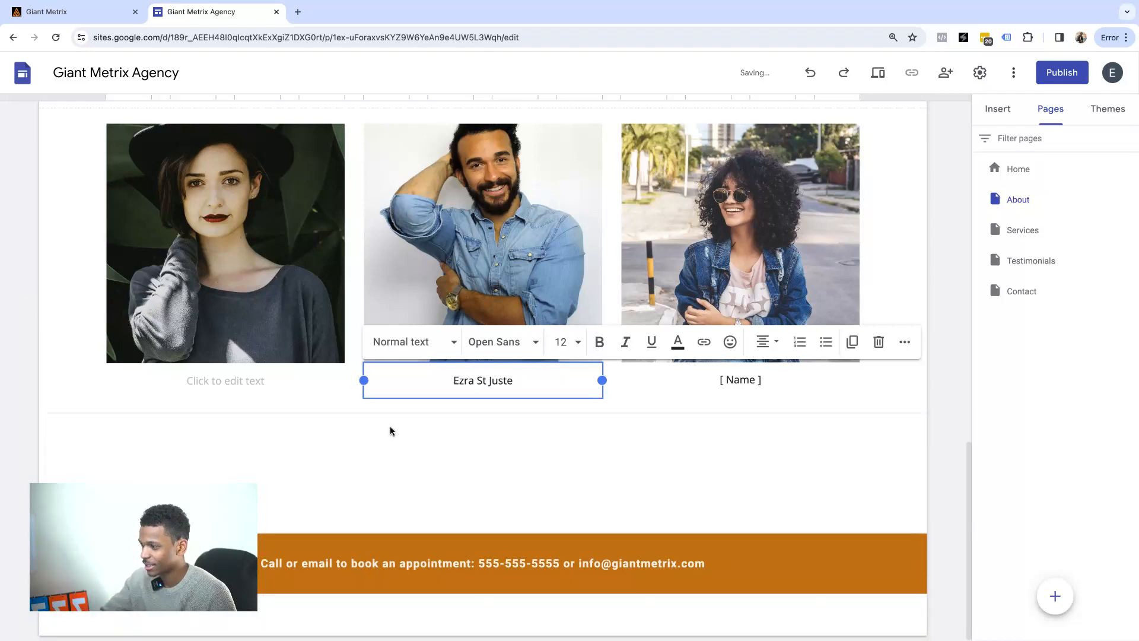
pyautogui.click(390, 430)
# Retitle the About heading 'The Giant Metrix Experience' and go to the Services page.
pyautogui.scroll(8, 386, 381)
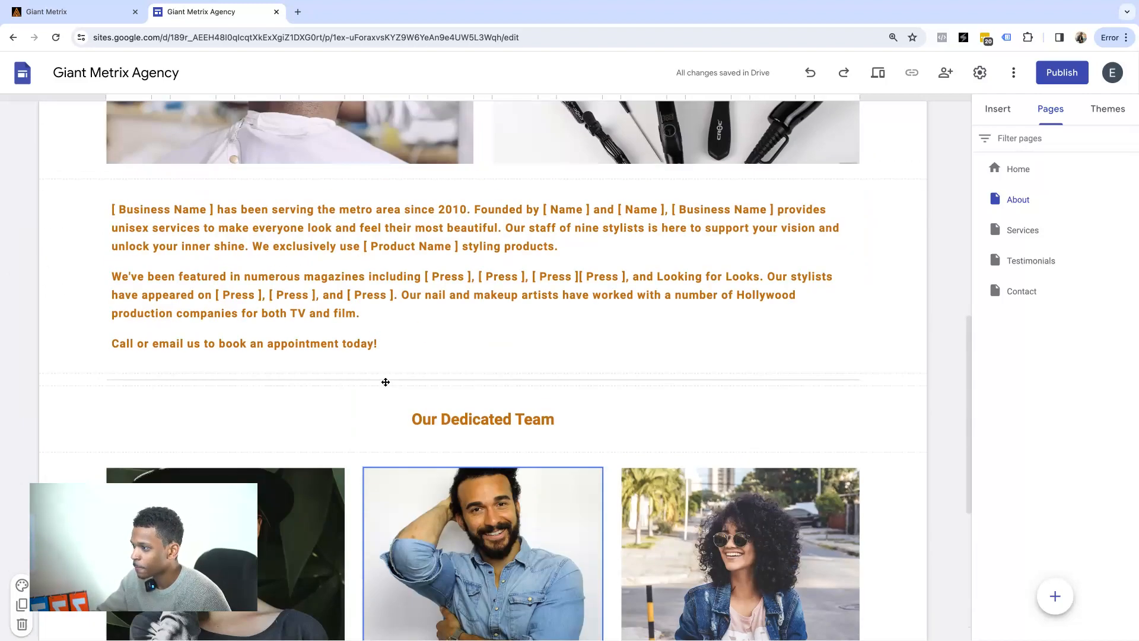
pyautogui.scroll(7, 386, 381)
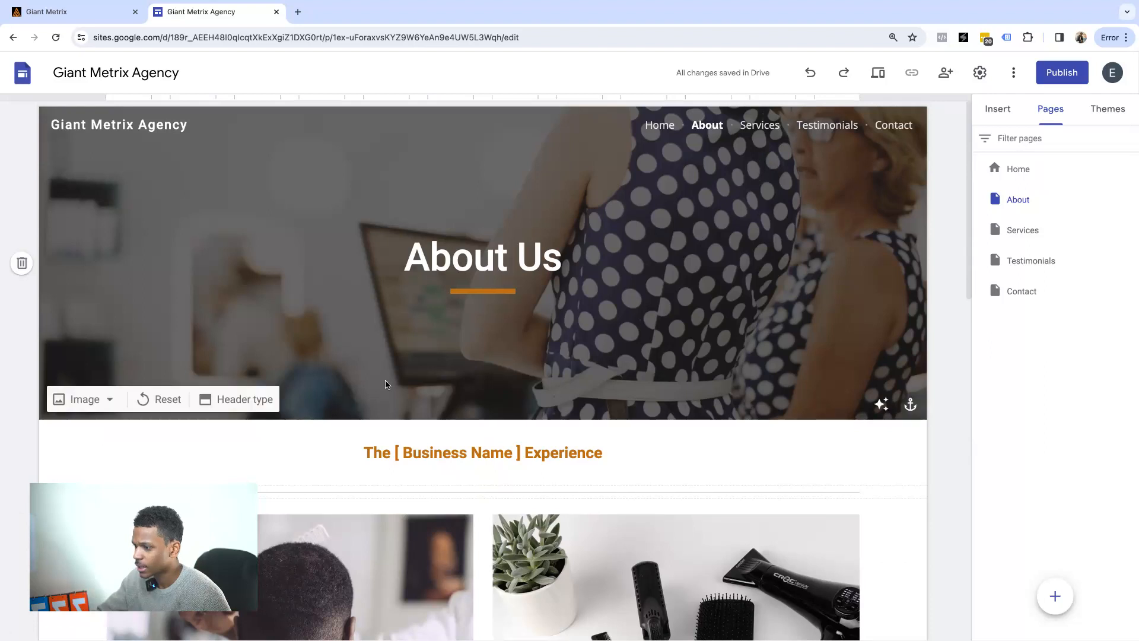
pyautogui.tripleClick(472, 455)
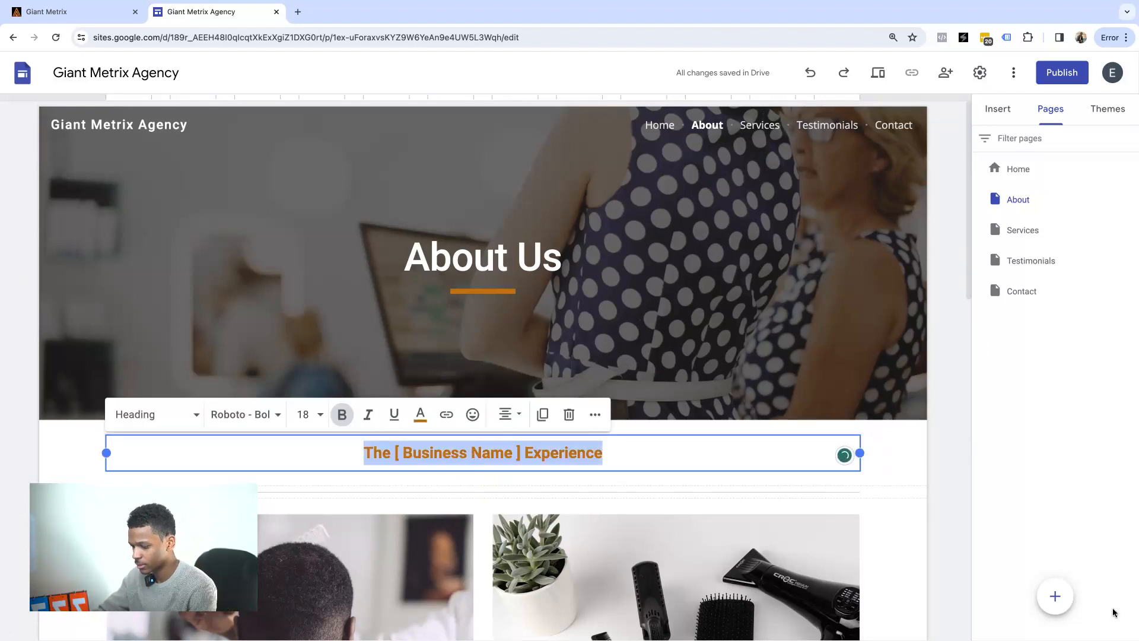
pyautogui.click(523, 450)
pyautogui.moveTo(510, 452); pyautogui.dragTo(395, 451)
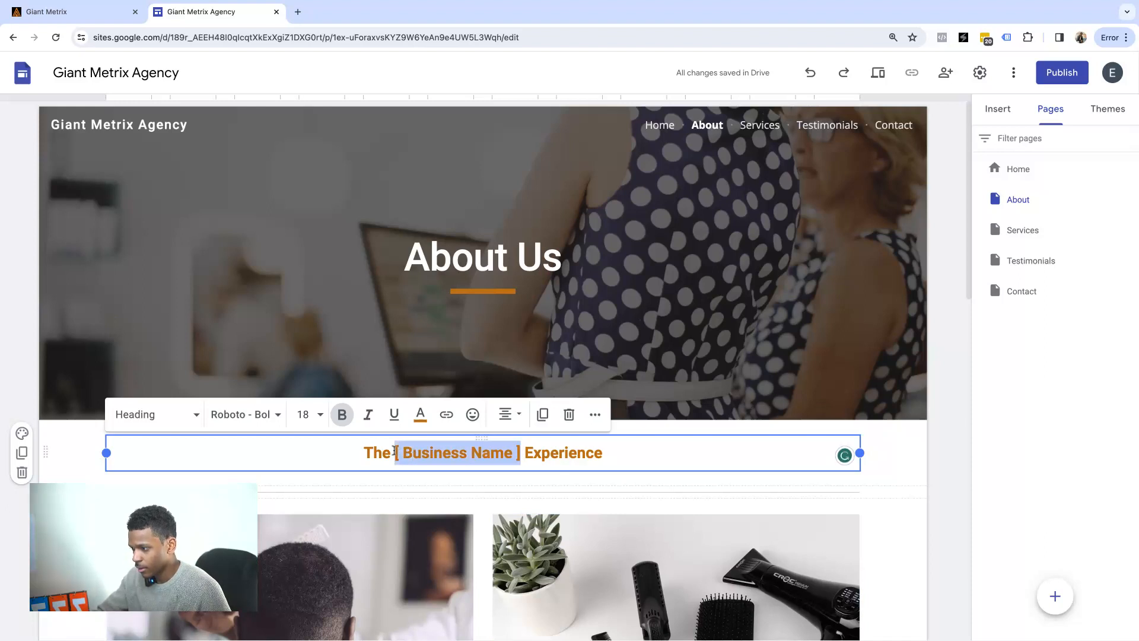
pyautogui.write('Giant Metrix')
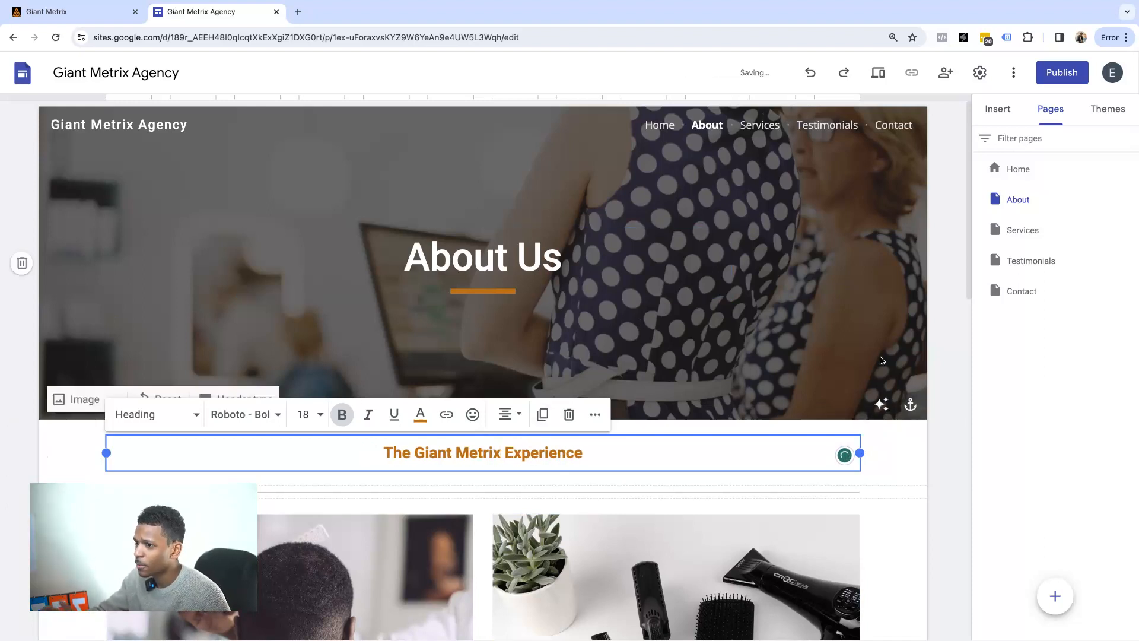
pyautogui.click(1032, 231)
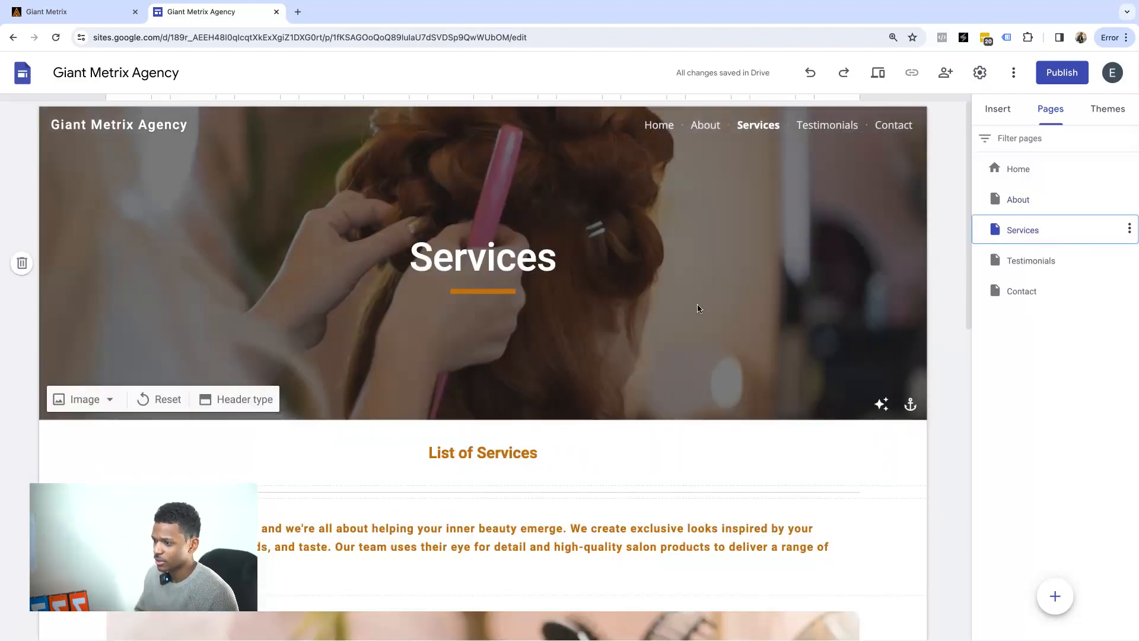
# Expand Hair Styling and select its whole price list.
pyautogui.scroll(-5, 490, 319)
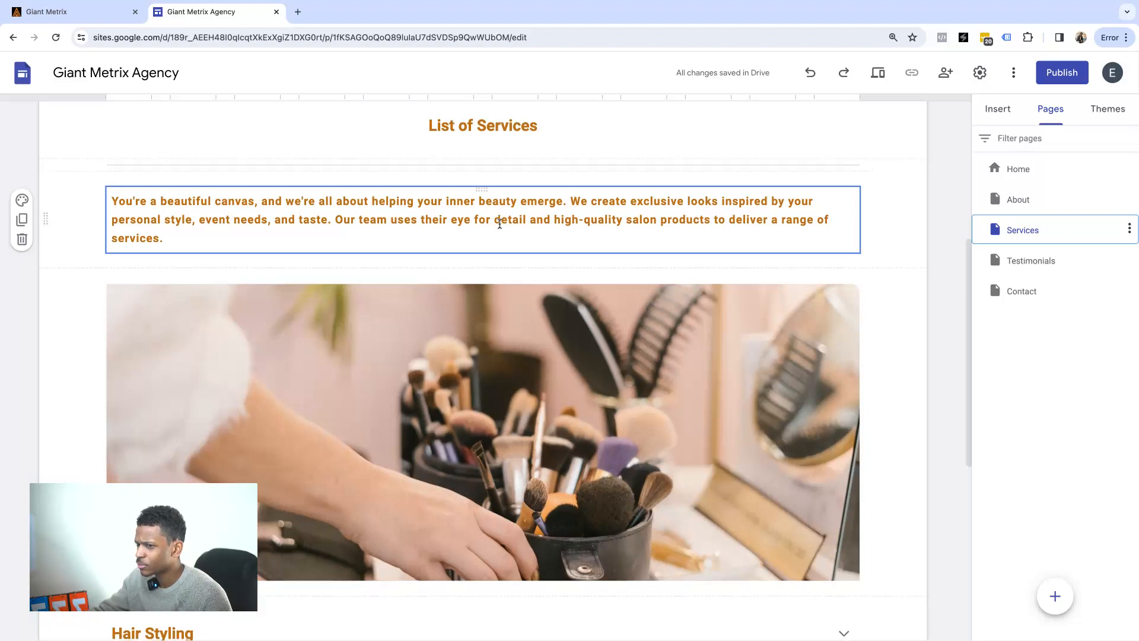
pyautogui.scroll(-4, 500, 224)
pyautogui.scroll(-2, 499, 224)
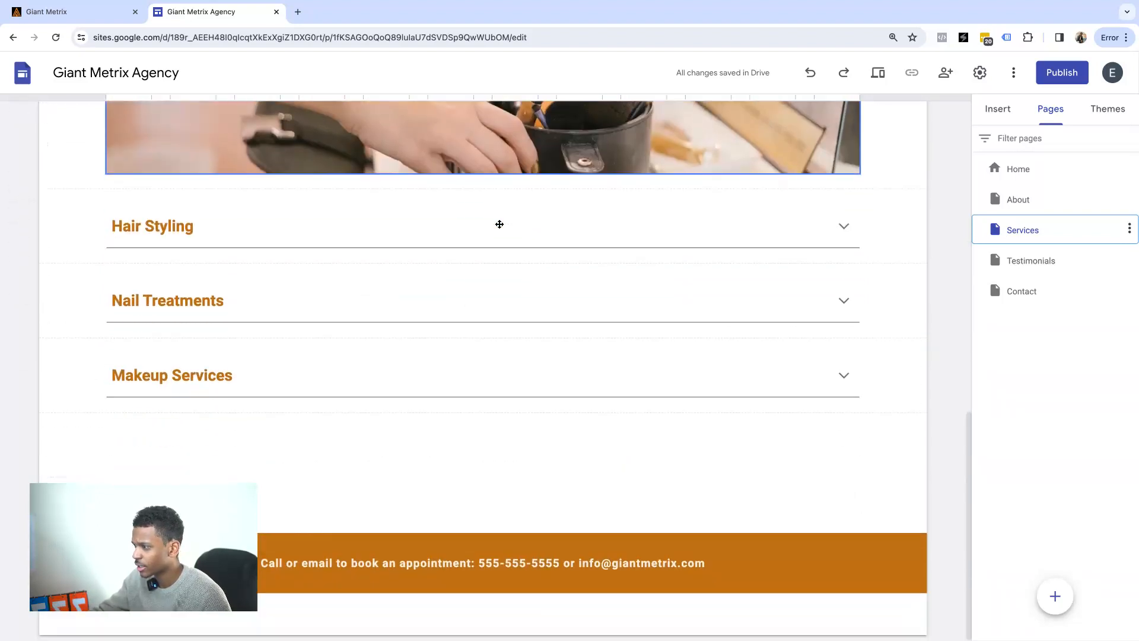
pyautogui.click(848, 230)
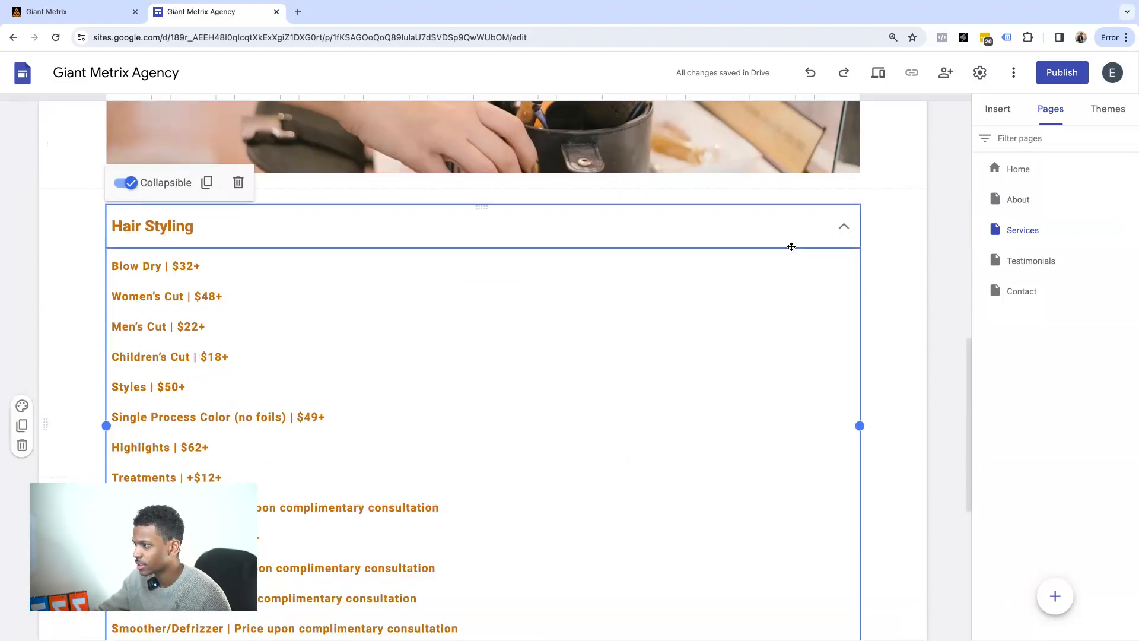
pyautogui.scroll(-4, 712, 261)
pyautogui.scroll(4, 682, 255)
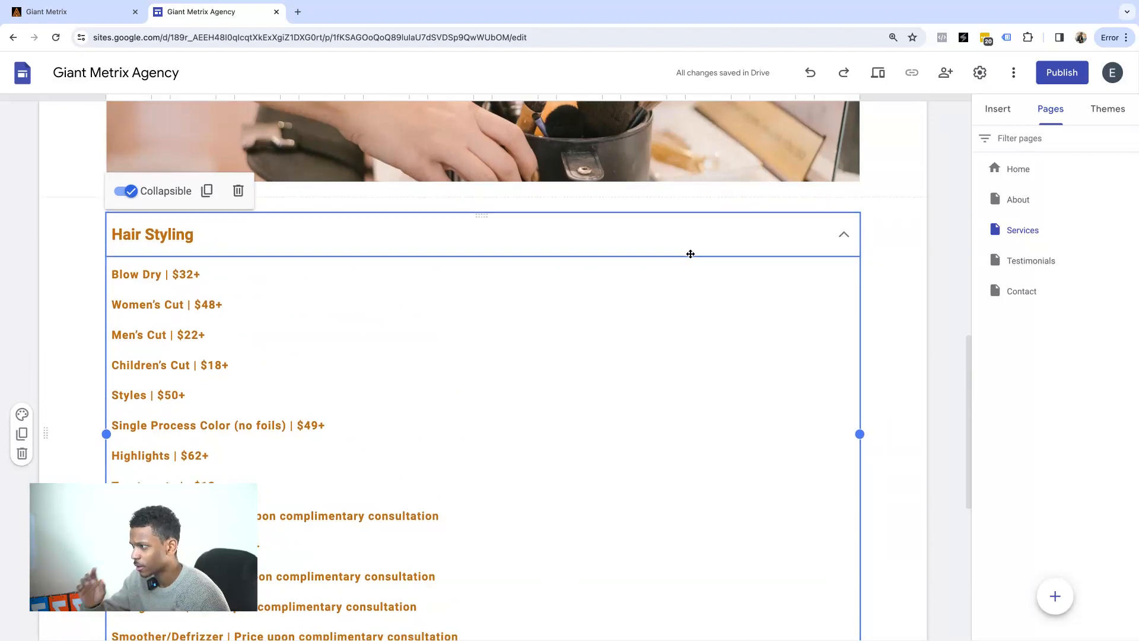
pyautogui.scroll(-5, 690, 254)
pyautogui.scroll(4, 444, 221)
pyautogui.click(445, 221)
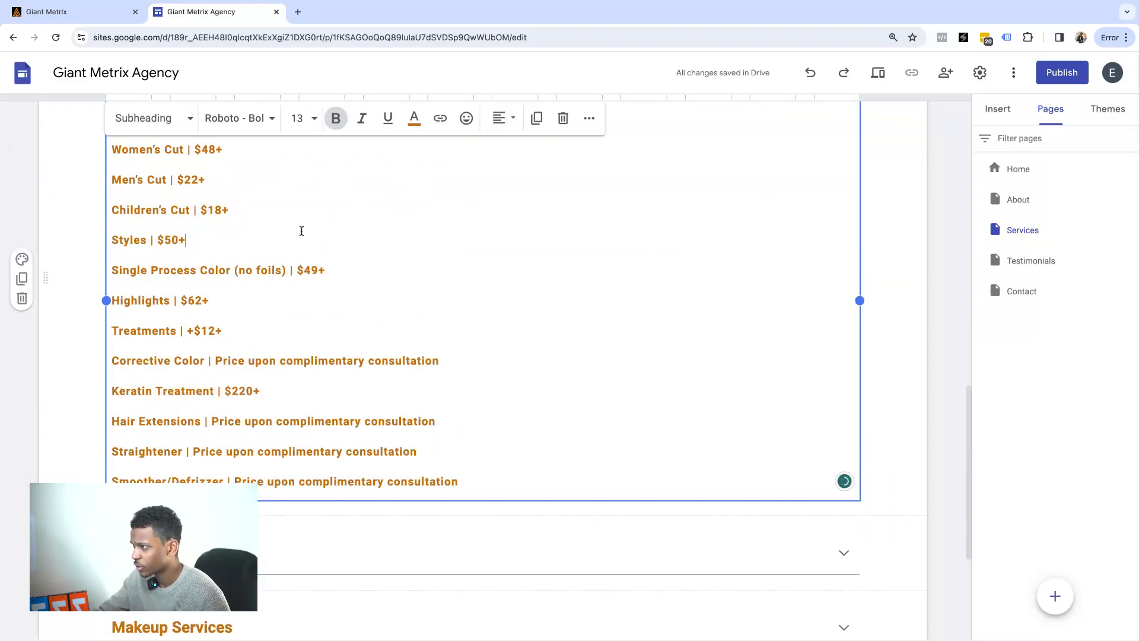
pyautogui.moveTo(479, 484); pyautogui.dragTo(99, 360)
# Format the price list as Subheading, Arial, size 14, left-aligned.
pyautogui.click(182, 334)
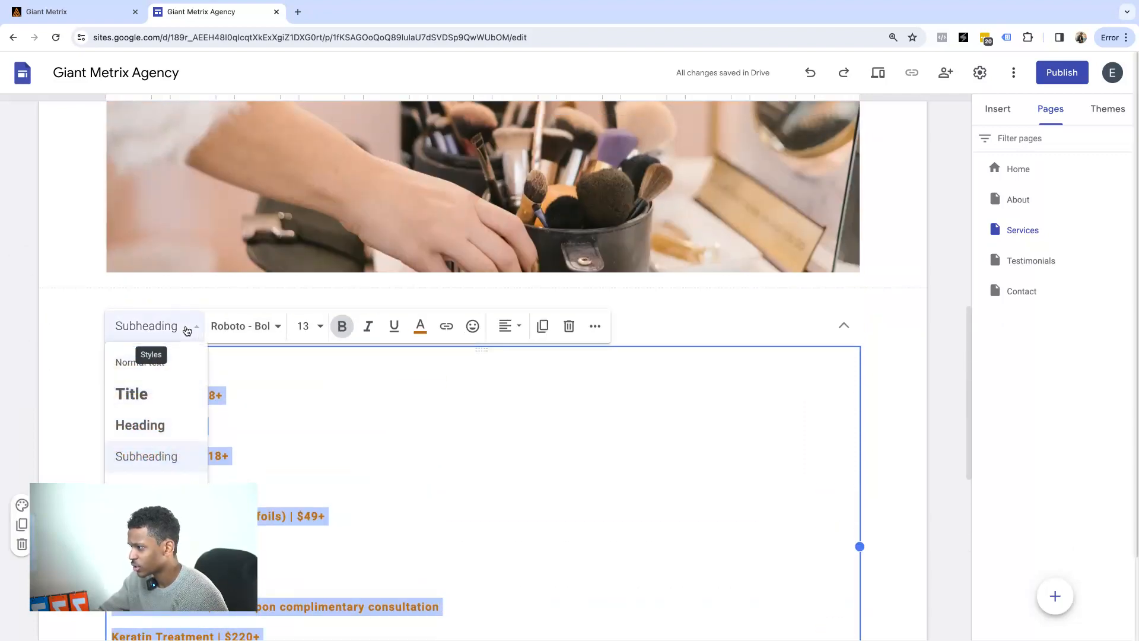
pyautogui.click(148, 424)
pyautogui.click(185, 328)
pyautogui.click(157, 455)
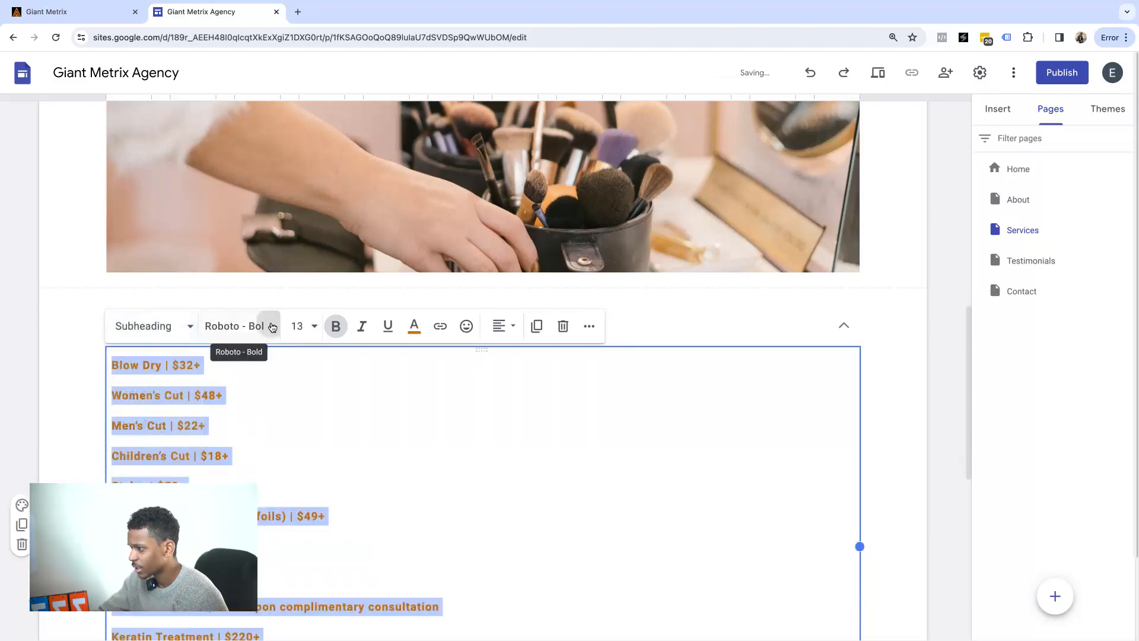
pyautogui.click(270, 326)
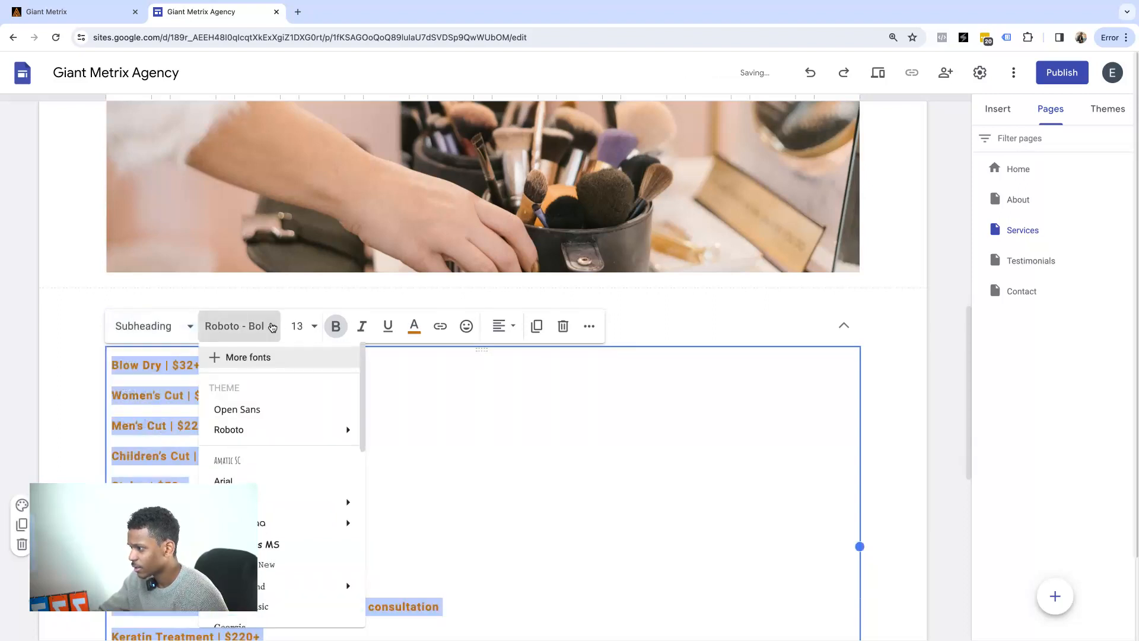
pyautogui.click(252, 481)
pyautogui.click(314, 331)
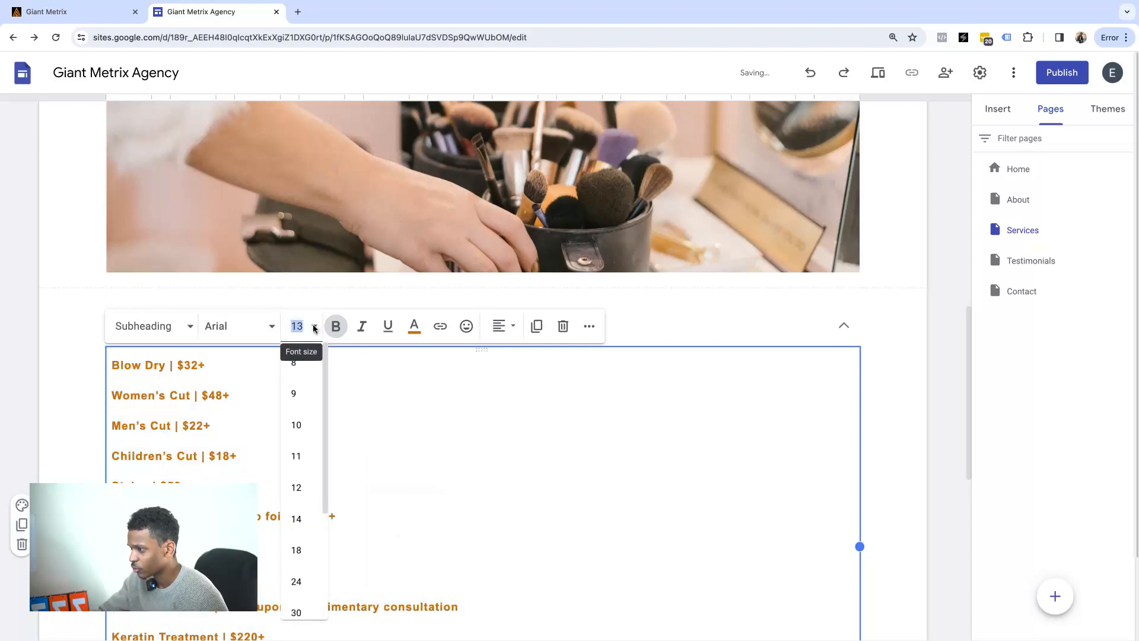
pyautogui.click(300, 513)
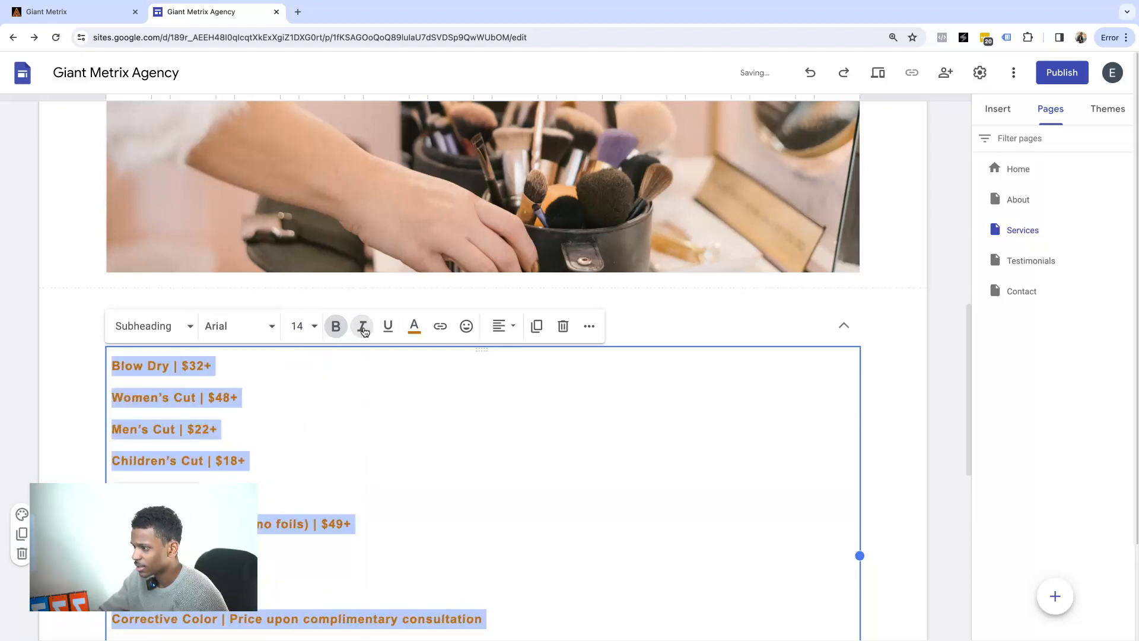
pyautogui.click(511, 326)
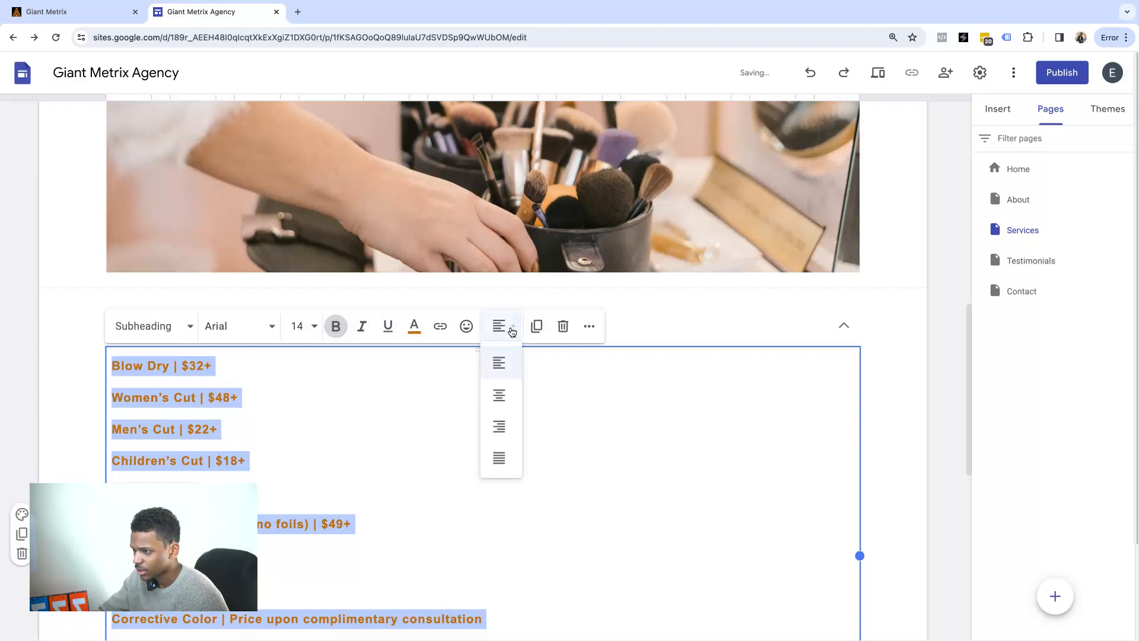
pyautogui.click(498, 395)
pyautogui.click(497, 326)
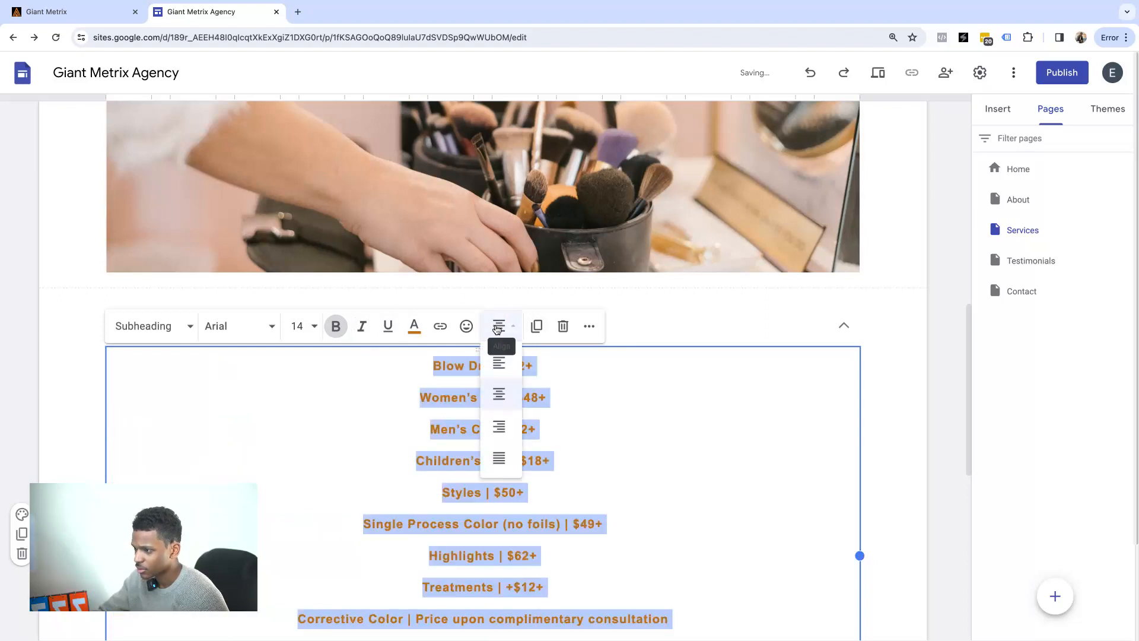
pyautogui.click(496, 366)
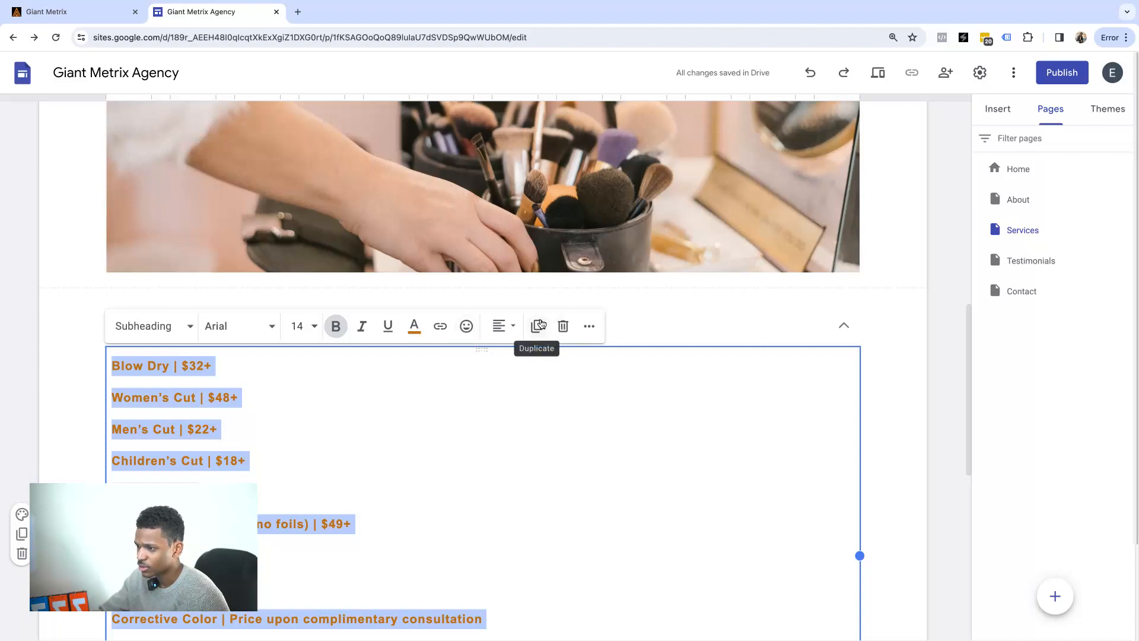
pyautogui.click(905, 391)
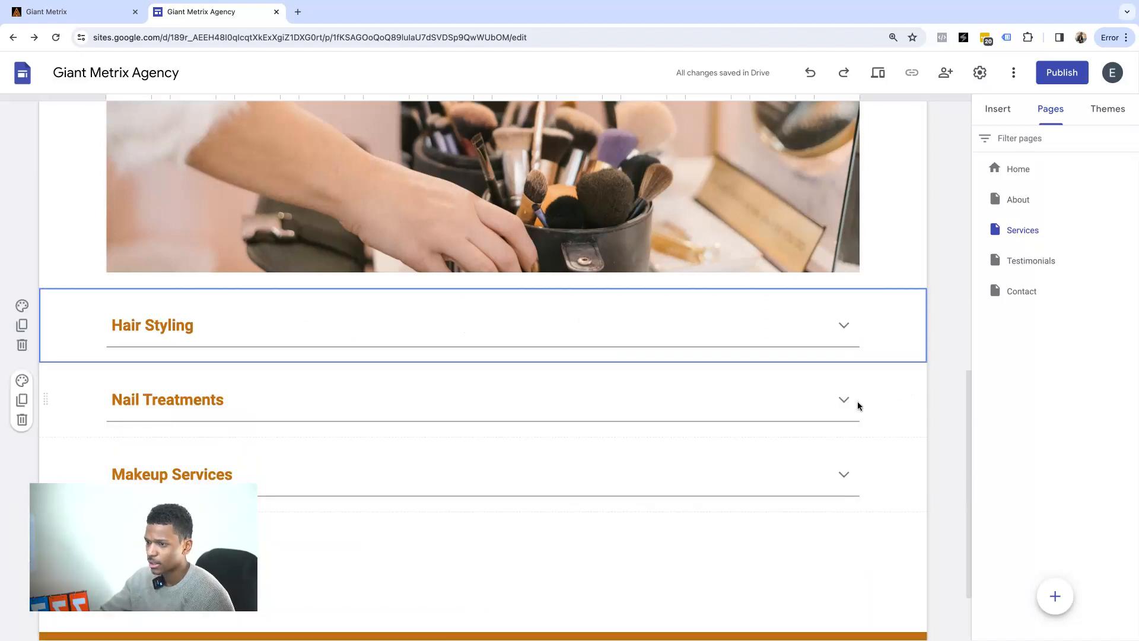
# Add an empty text box below the Hair Styling section.
pyautogui.scroll(6, 697, 302)
pyautogui.scroll(4, 696, 298)
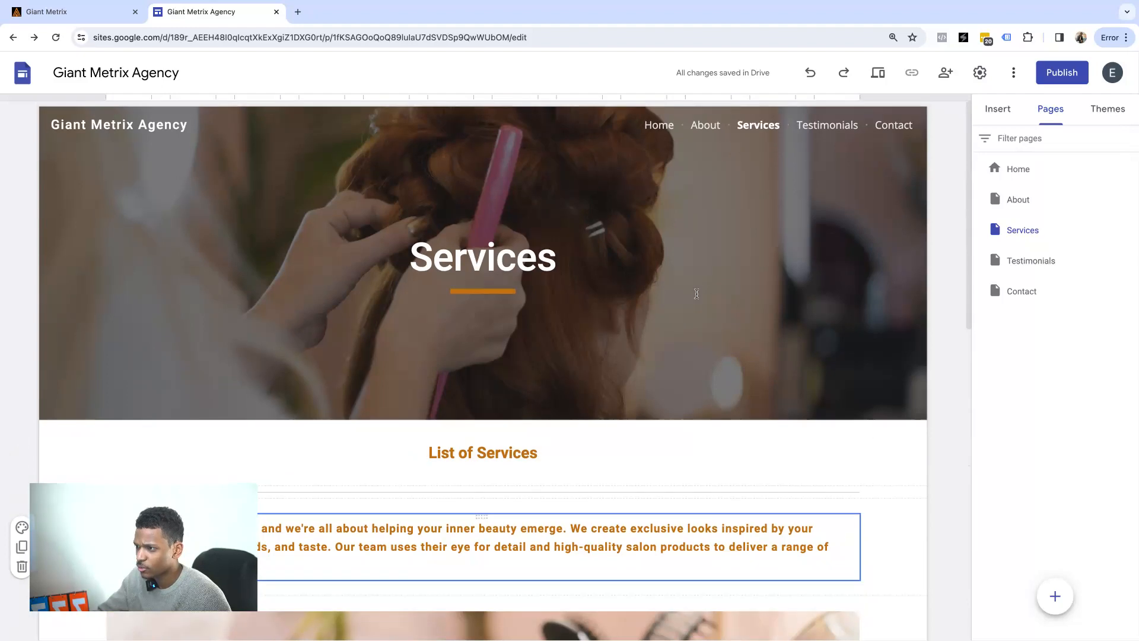
pyautogui.scroll(-3, 798, 340)
pyautogui.scroll(3, 805, 337)
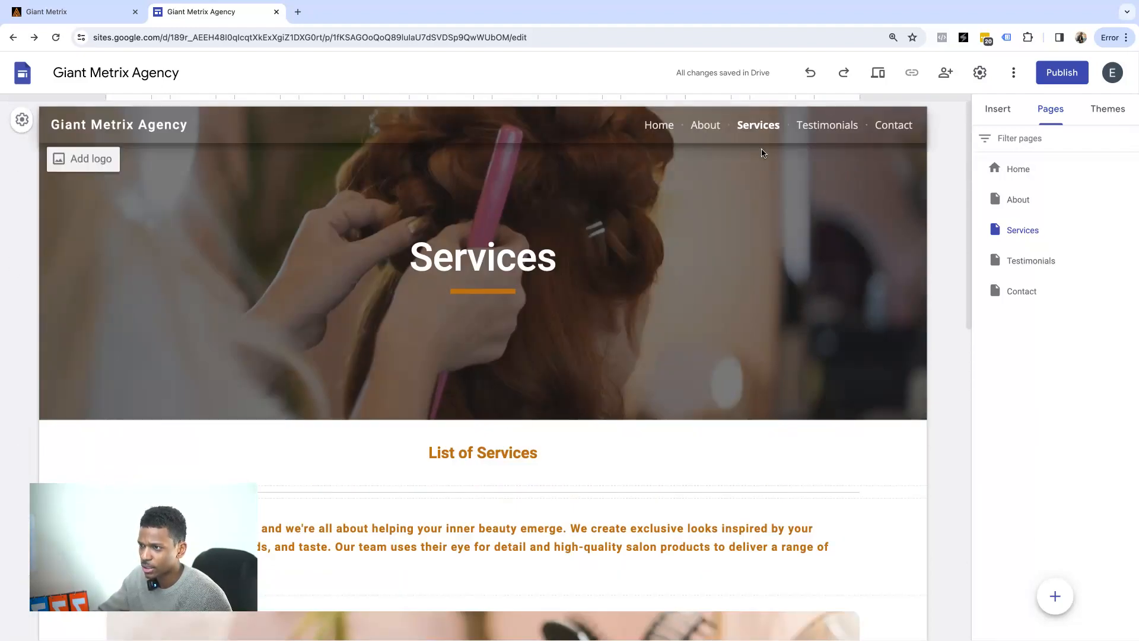
pyautogui.scroll(-11, 768, 172)
pyautogui.scroll(7, 773, 176)
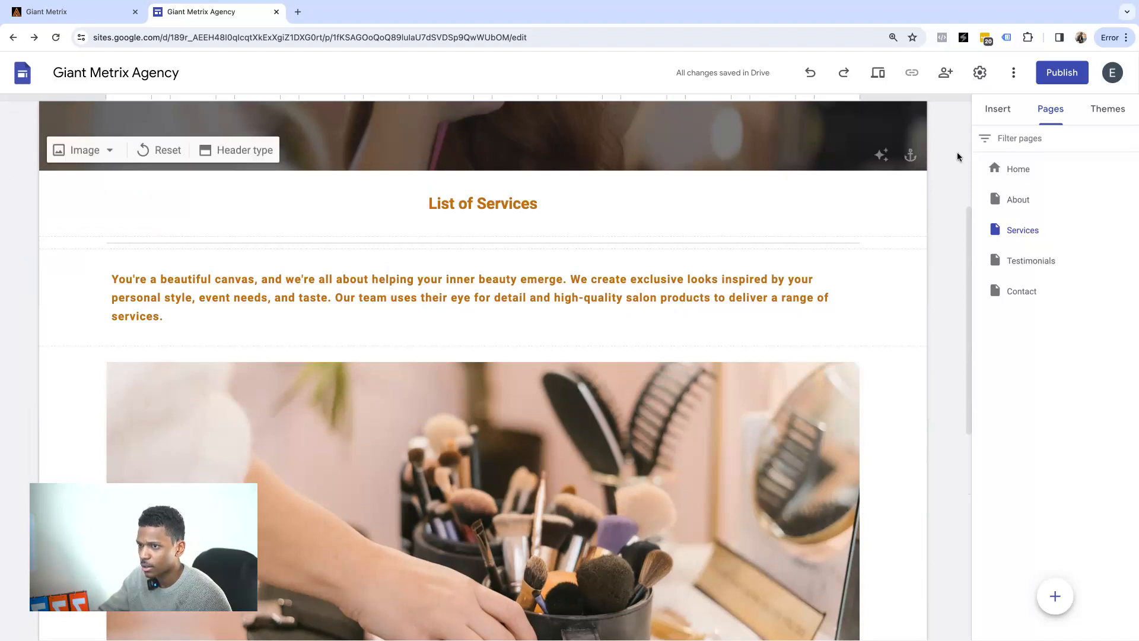
pyautogui.click(999, 110)
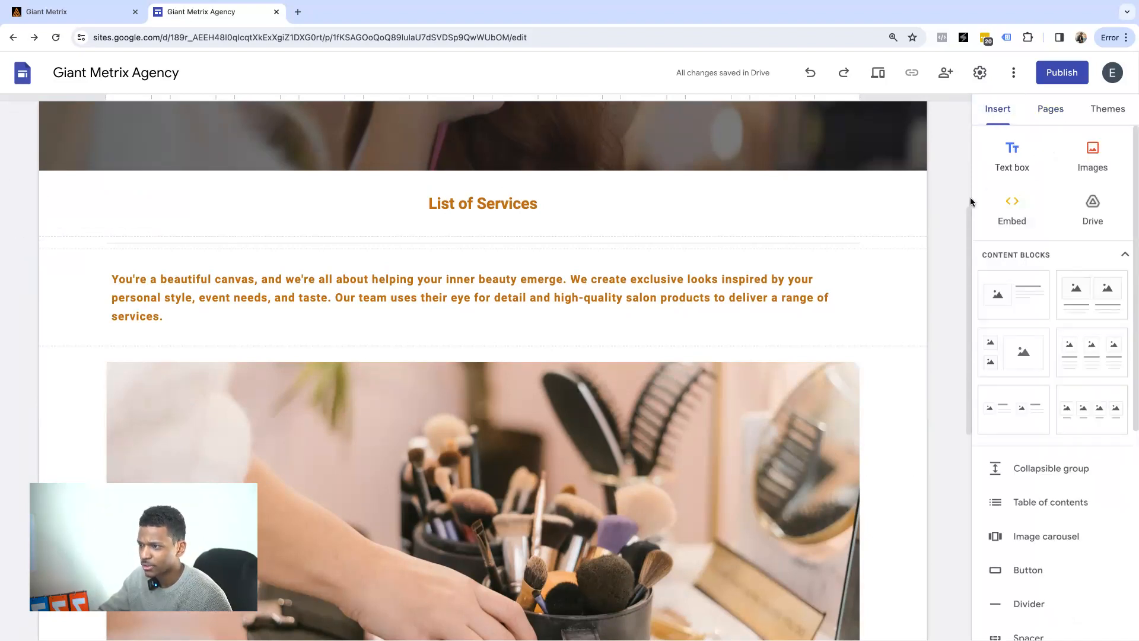
pyautogui.scroll(-7, 897, 220)
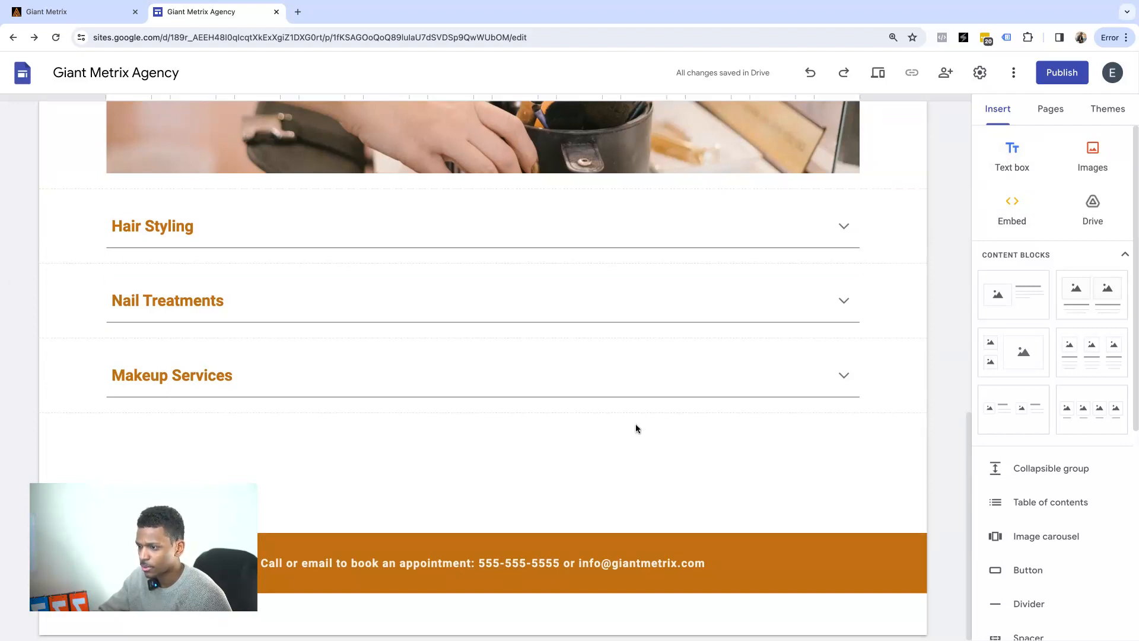
pyautogui.click(1012, 157)
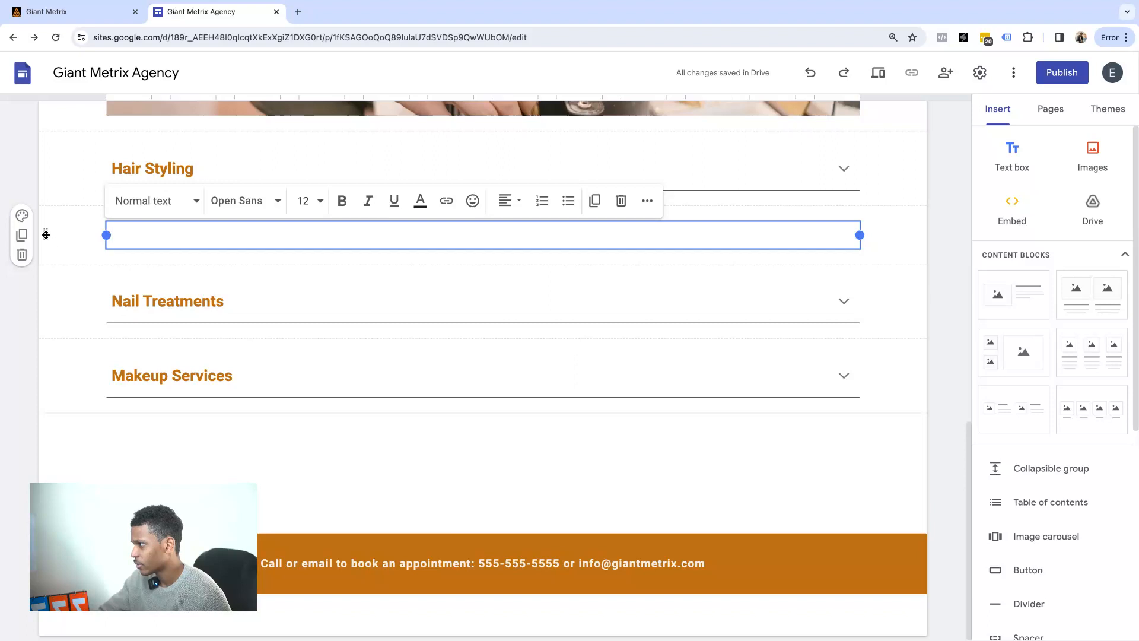
# Drag the empty text box below Makeup Services, then delete it.
pyautogui.moveTo(45, 243); pyautogui.dragTo(24, 449)
pyautogui.moveTo(64, 246)
pyautogui.moveTo(48, 238); pyautogui.dragTo(83, 415)
pyautogui.moveTo(46, 246); pyautogui.dragTo(65, 405)
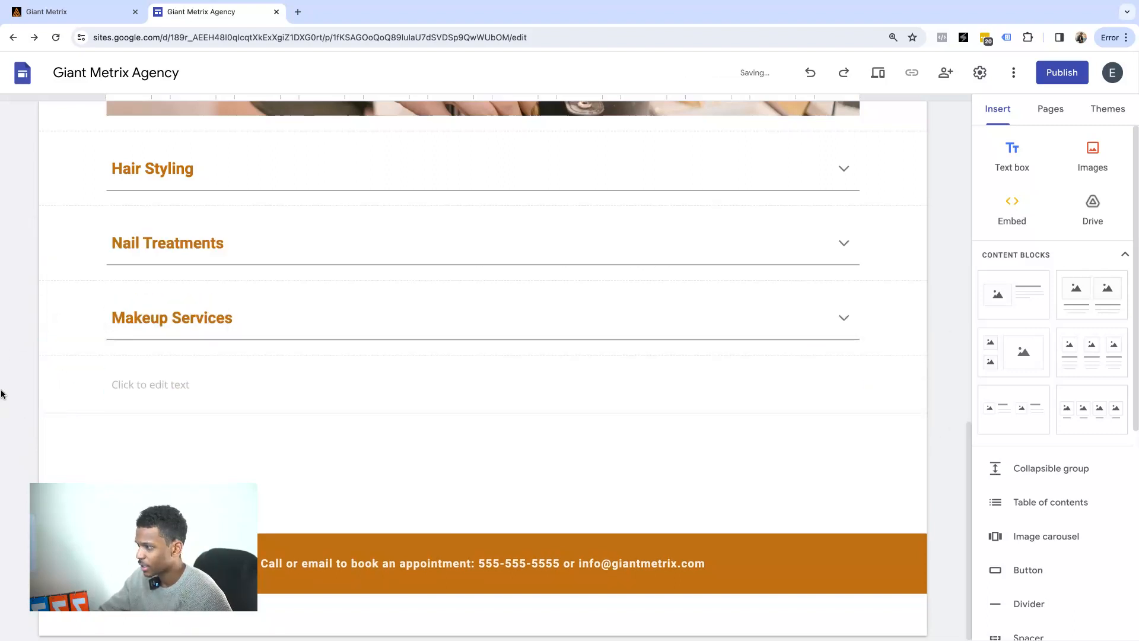
pyautogui.click(86, 392)
pyautogui.click(22, 403)
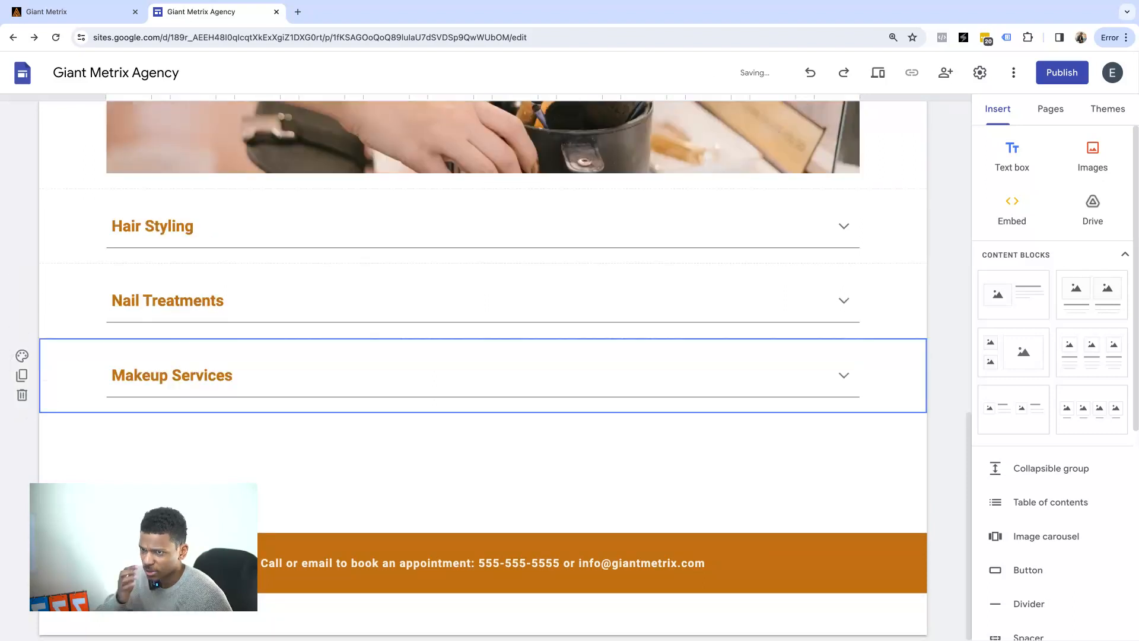
pyautogui.click(1016, 212)
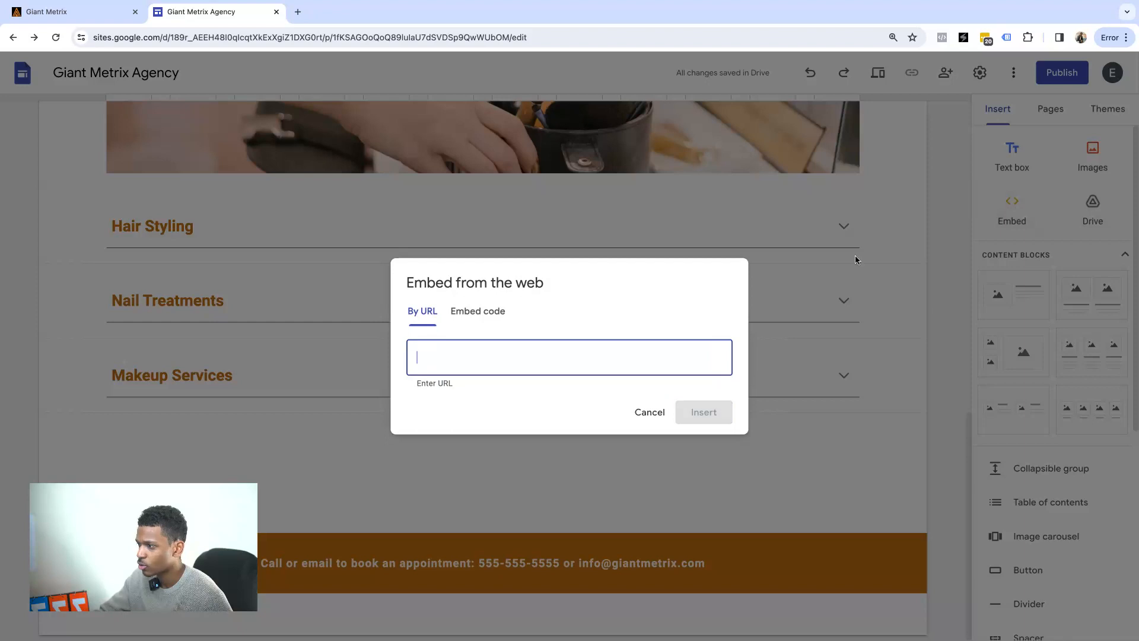
pyautogui.click(490, 317)
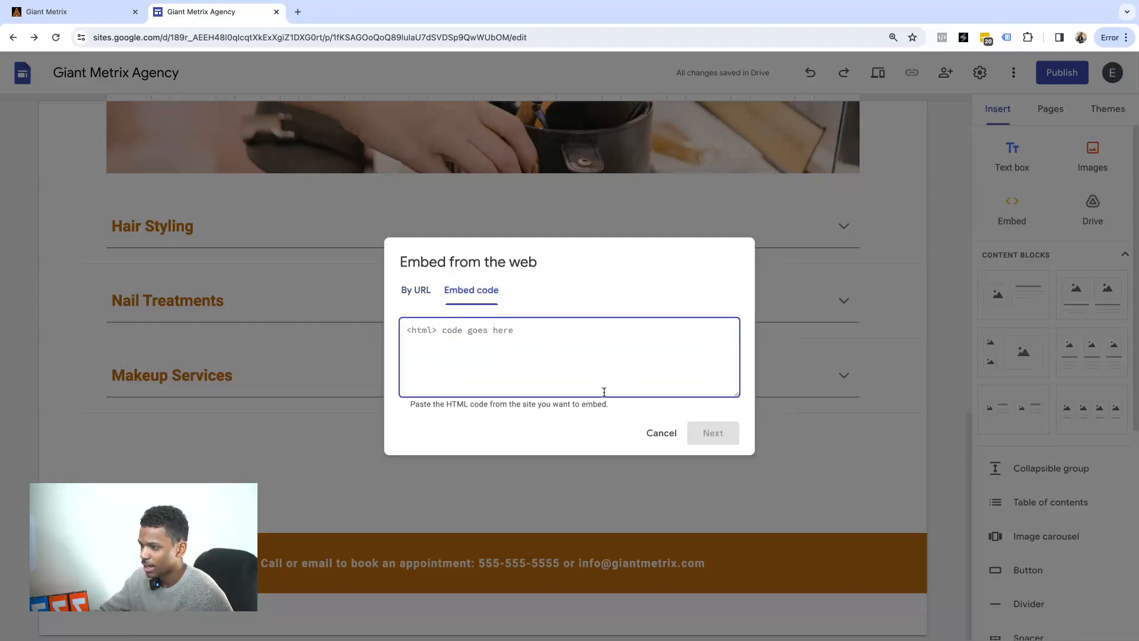
pyautogui.click(661, 434)
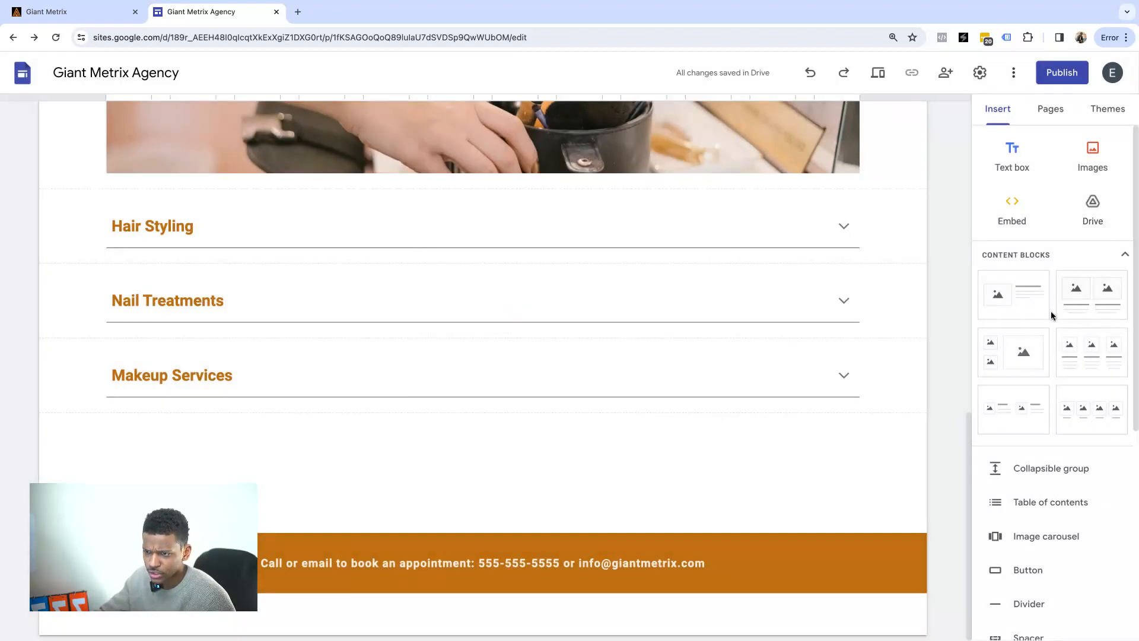
pyautogui.moveTo(1013, 298); pyautogui.dragTo(654, 447)
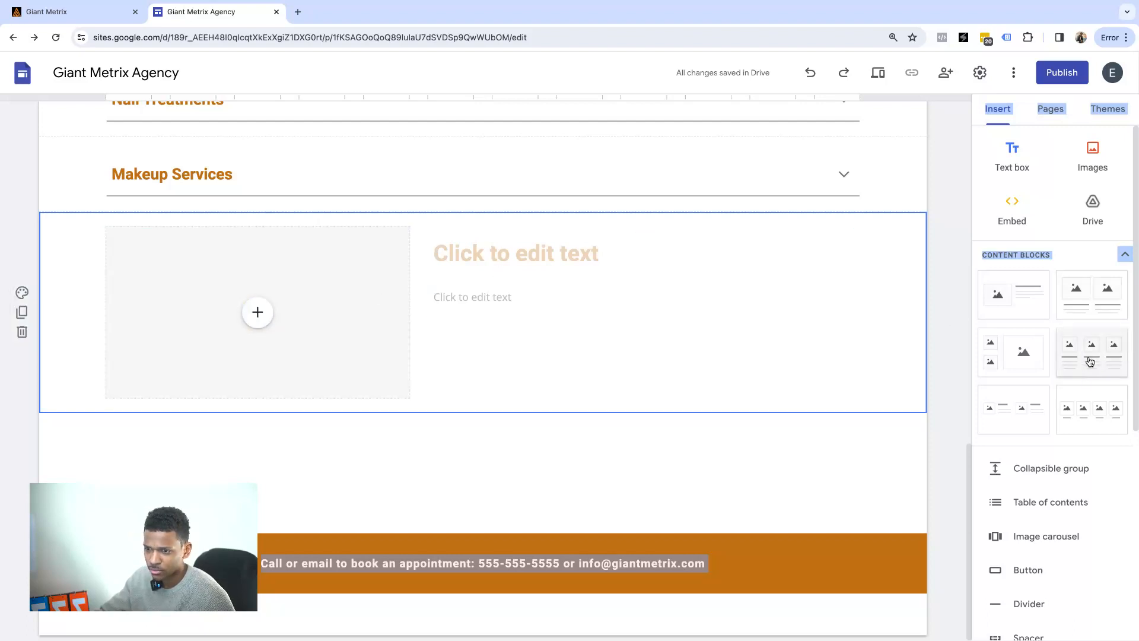
pyautogui.moveTo(1085, 352); pyautogui.dragTo(567, 425)
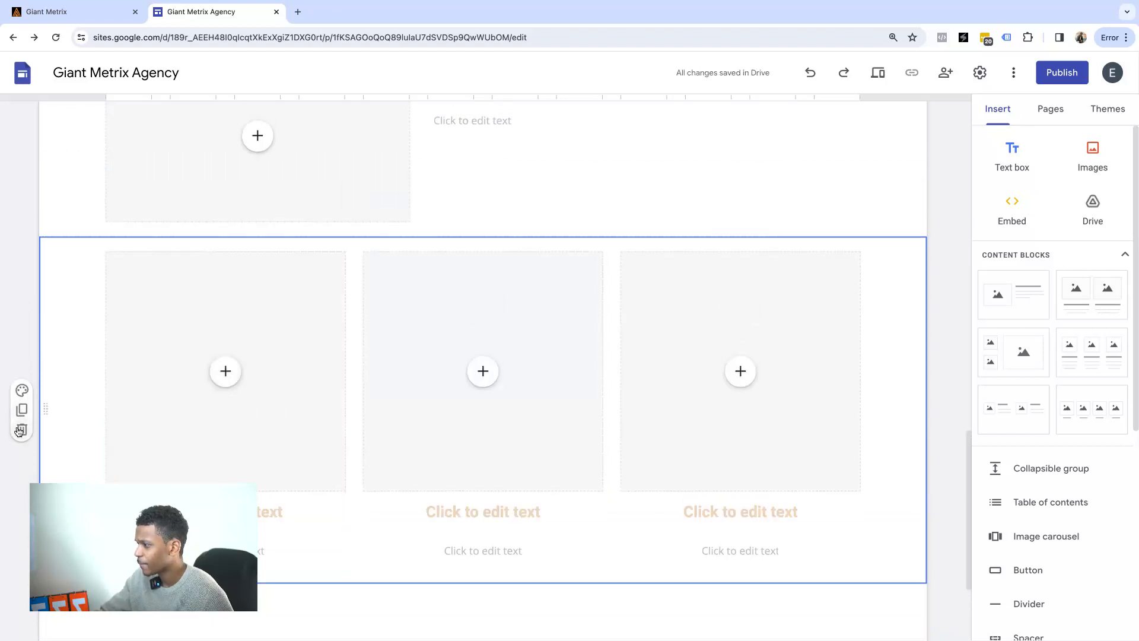
pyautogui.click(18, 429)
pyautogui.click(20, 334)
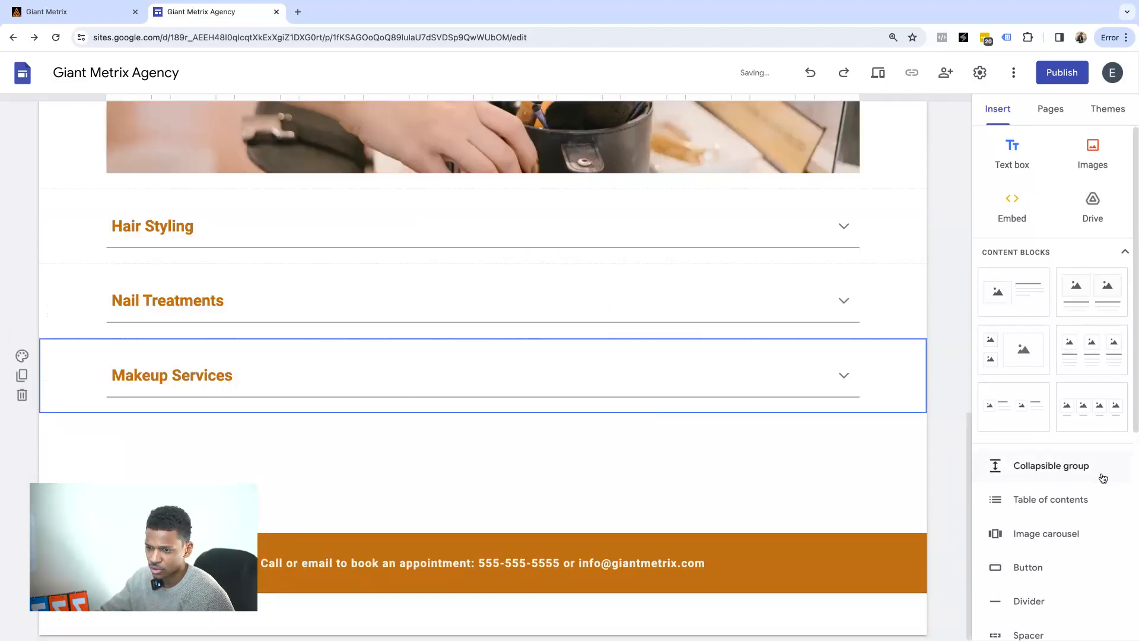
# Browse the Insert panel's elements, then switch the side panel to Pages.
pyautogui.scroll(-2, 1089, 471)
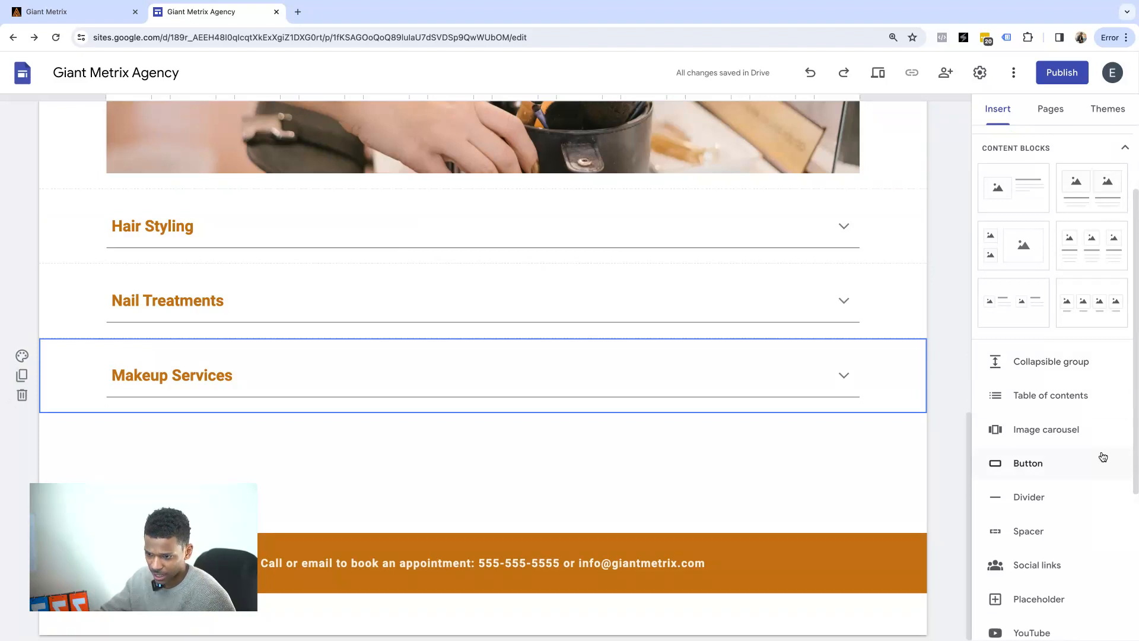
pyautogui.scroll(-3, 1097, 454)
pyautogui.scroll(-2, 1092, 428)
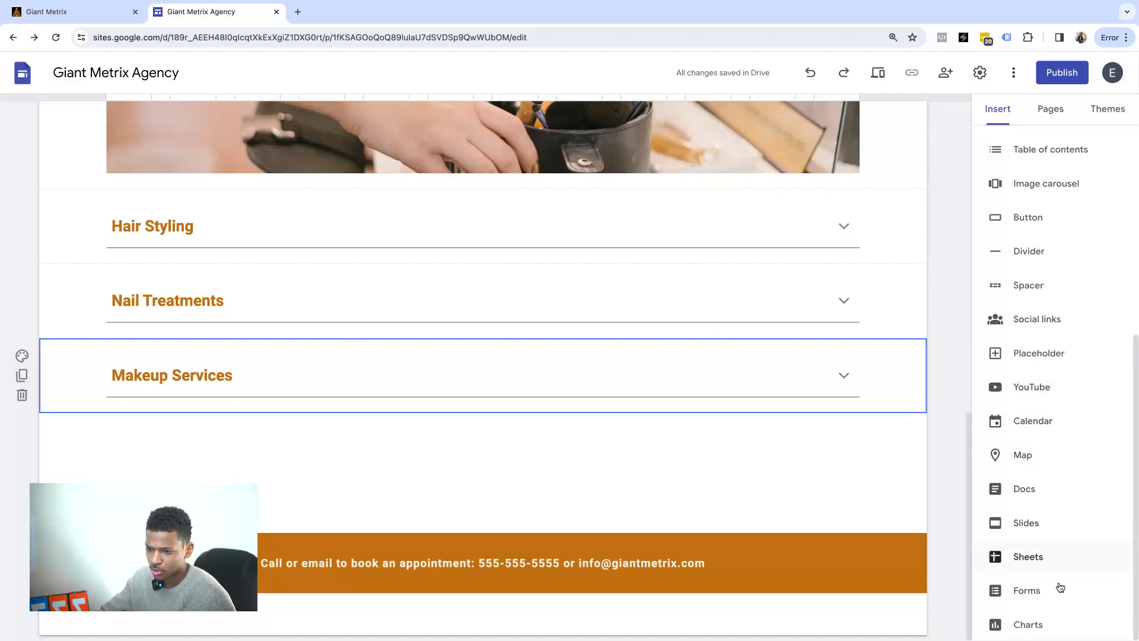
pyautogui.scroll(1, 1075, 344)
pyautogui.scroll(1, 1049, 279)
pyautogui.scroll(1, 1050, 284)
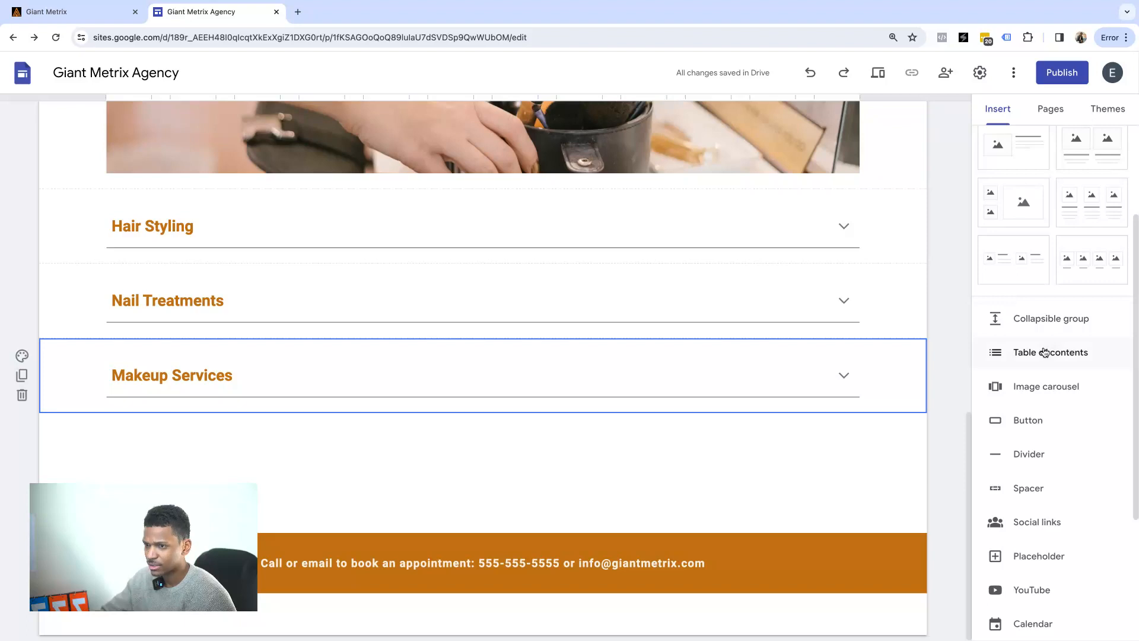
pyautogui.scroll(2, 1045, 344)
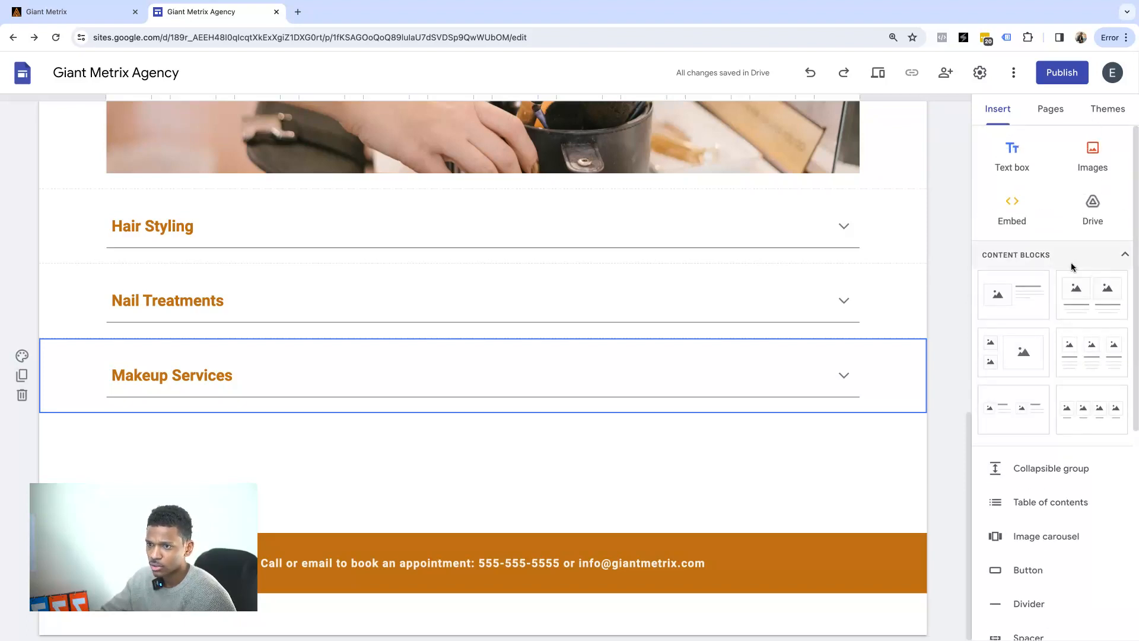
pyautogui.click(1052, 113)
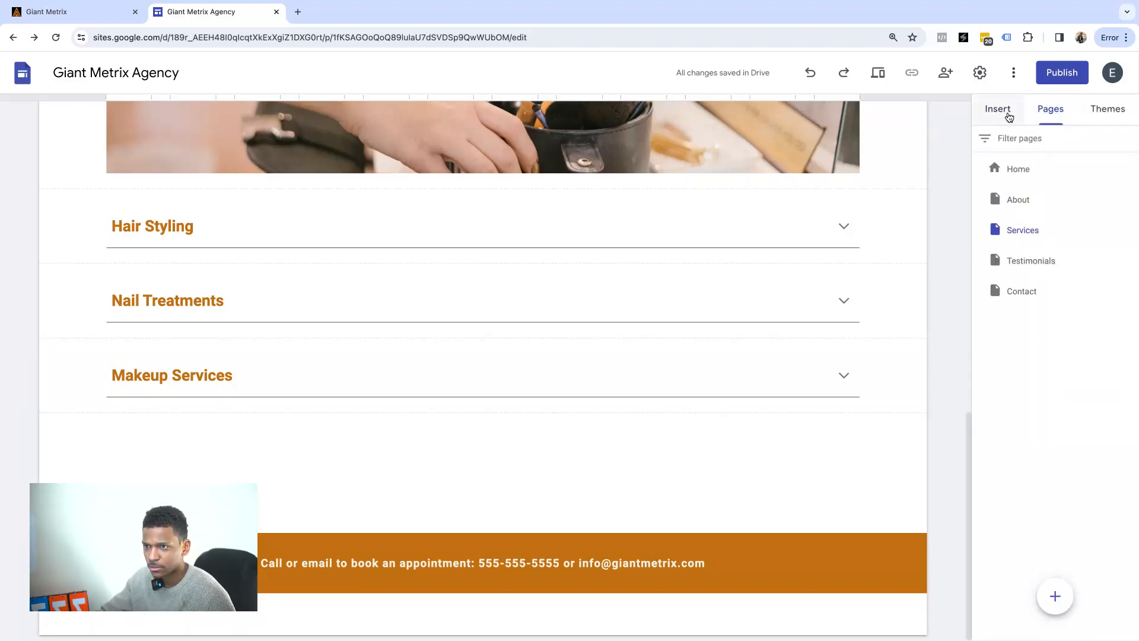
# Open the Contact page and scroll through its Contact Us header and Hours & Appointments section.
pyautogui.click(1009, 118)
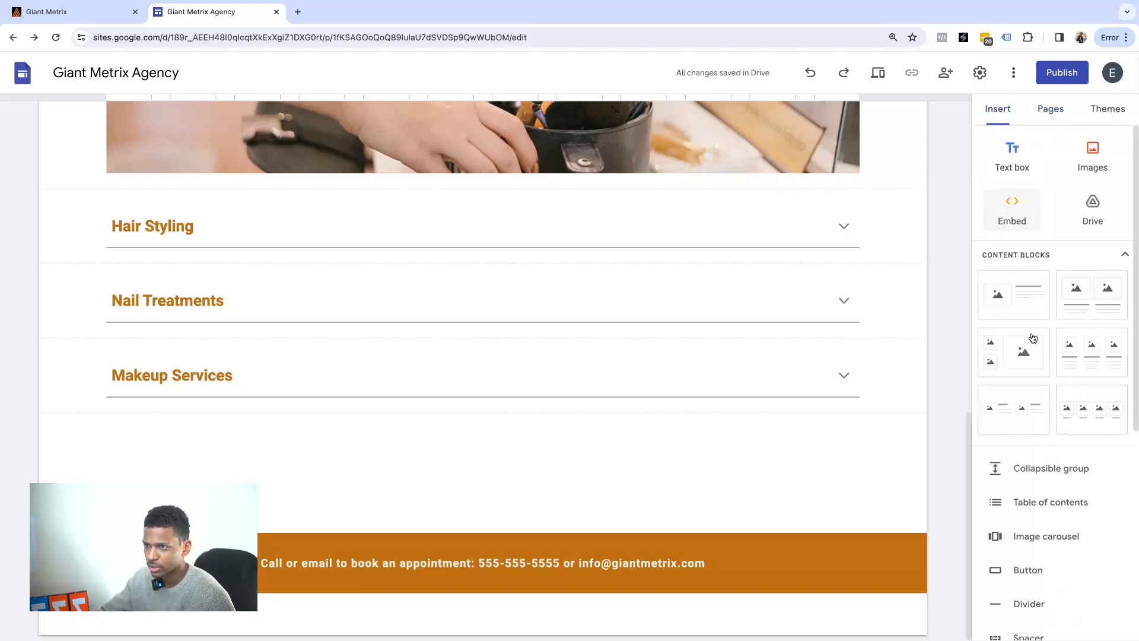
pyautogui.scroll(15, 857, 201)
pyautogui.click(882, 130)
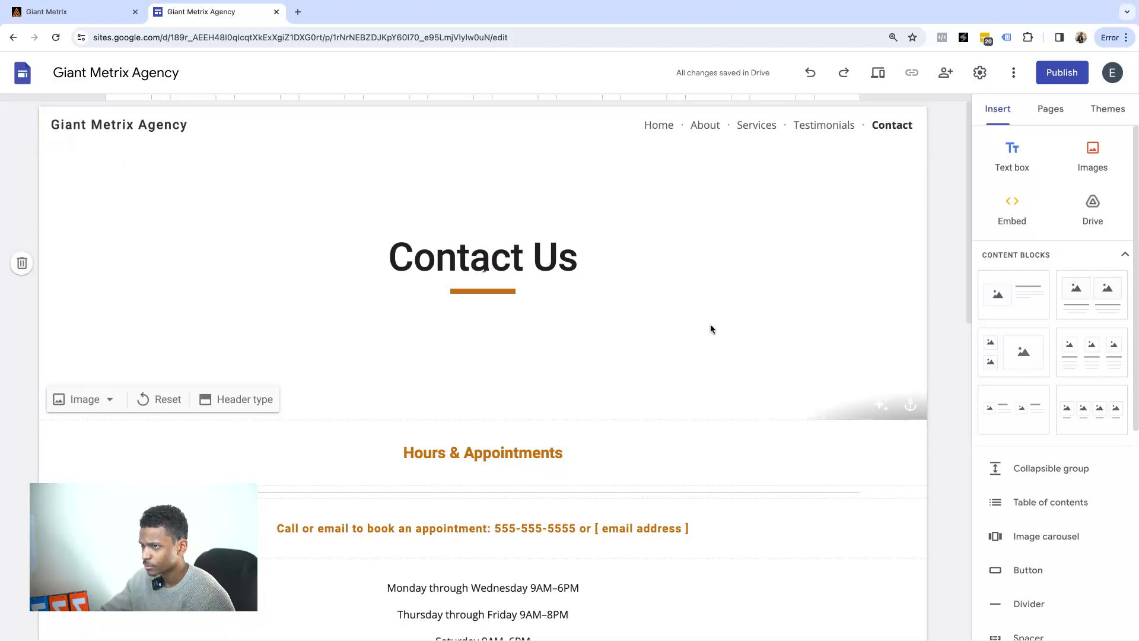
pyautogui.scroll(-12, 723, 331)
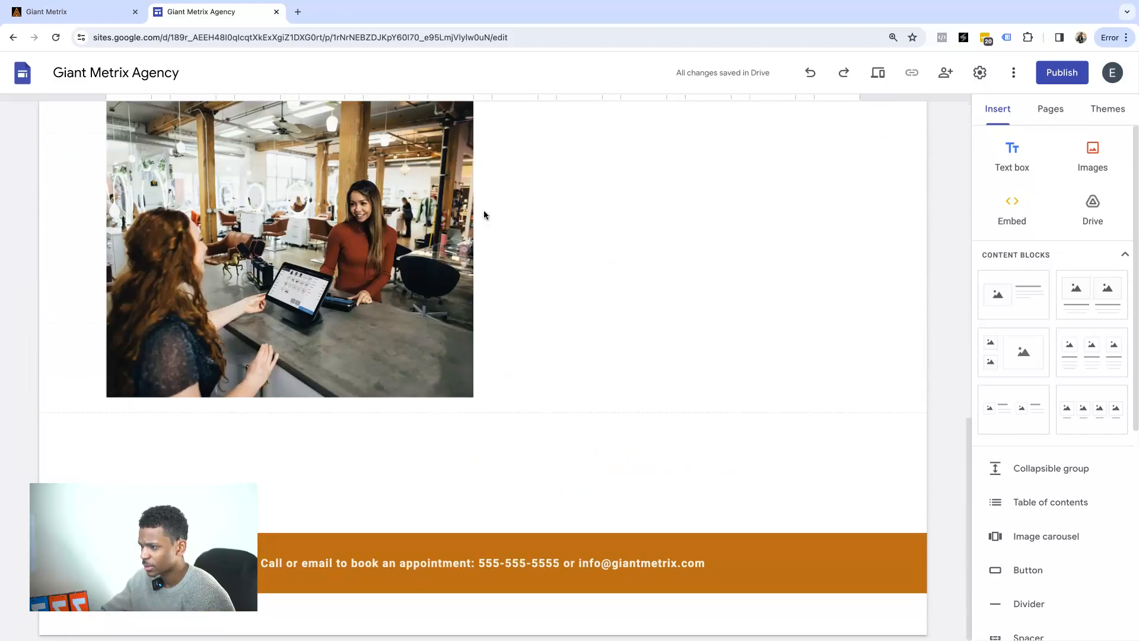
pyautogui.scroll(12, 800, 275)
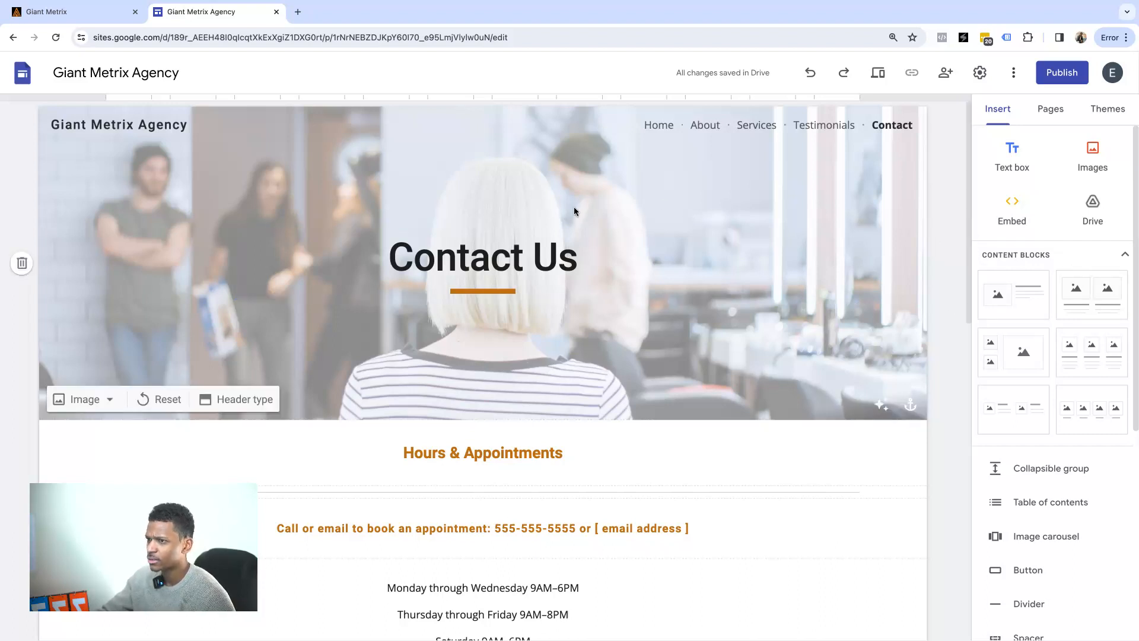
pyautogui.scroll(-10, 463, 271)
pyautogui.scroll(8, 463, 271)
pyautogui.scroll(3, 463, 270)
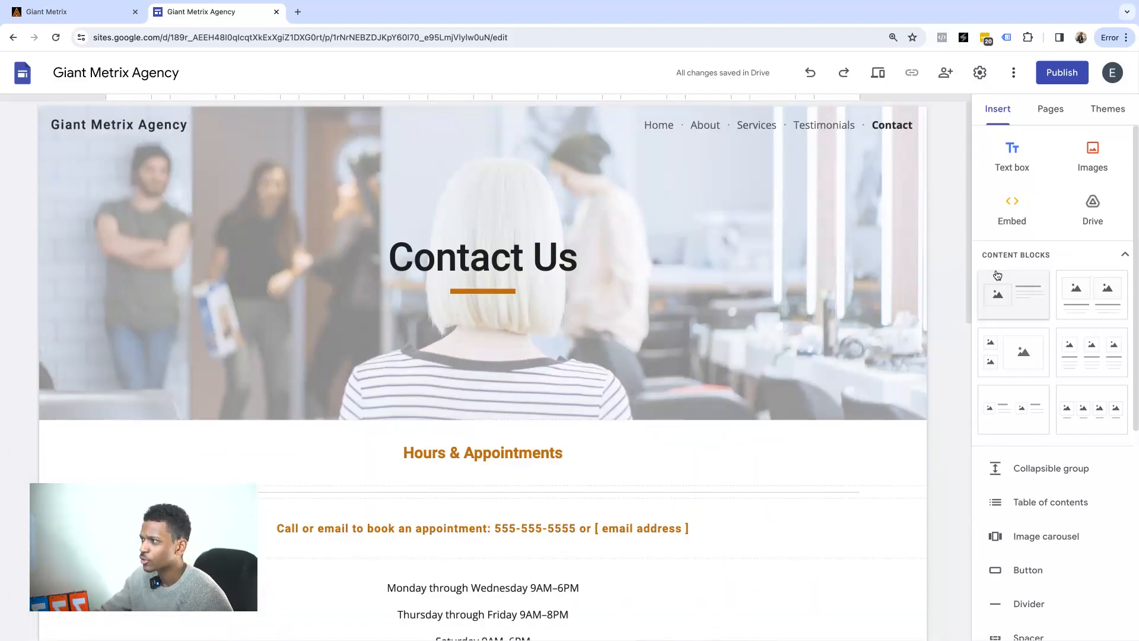
# Look through the Pages and Themes panels, then return to the Insert panel.
pyautogui.click(1051, 110)
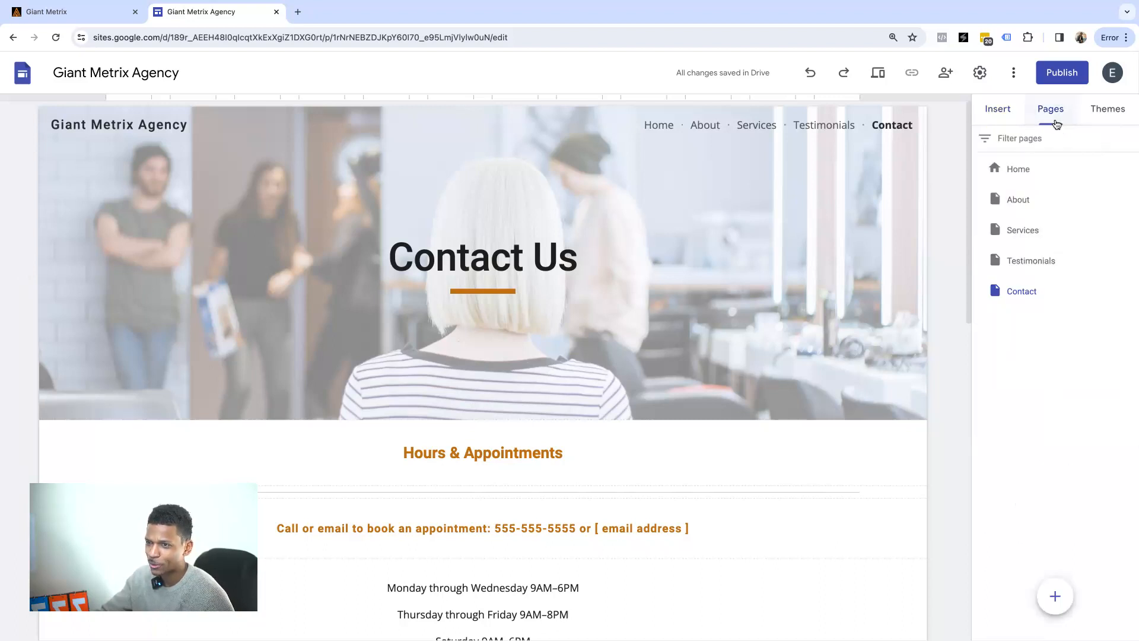
pyautogui.click(1106, 113)
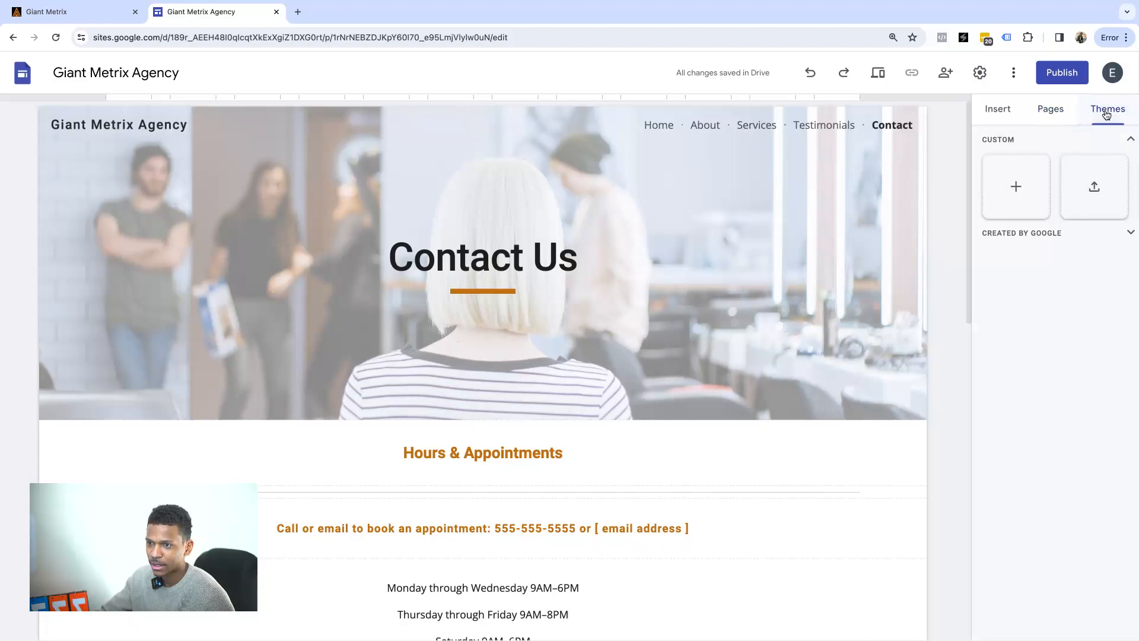
pyautogui.click(1049, 110)
pyautogui.click(1015, 112)
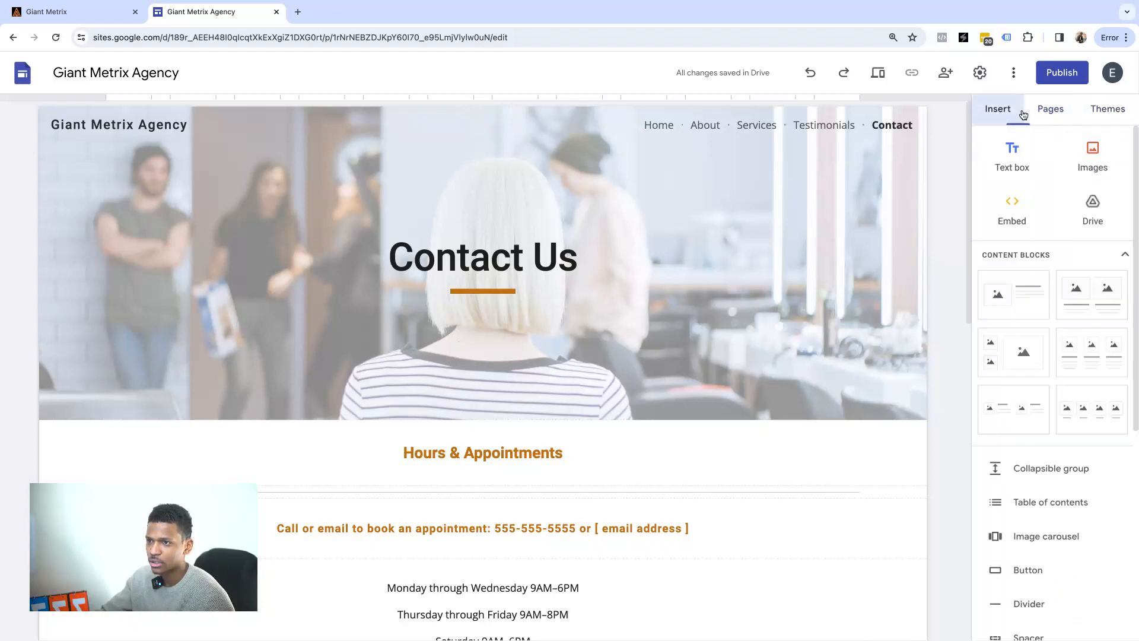
pyautogui.click(981, 73)
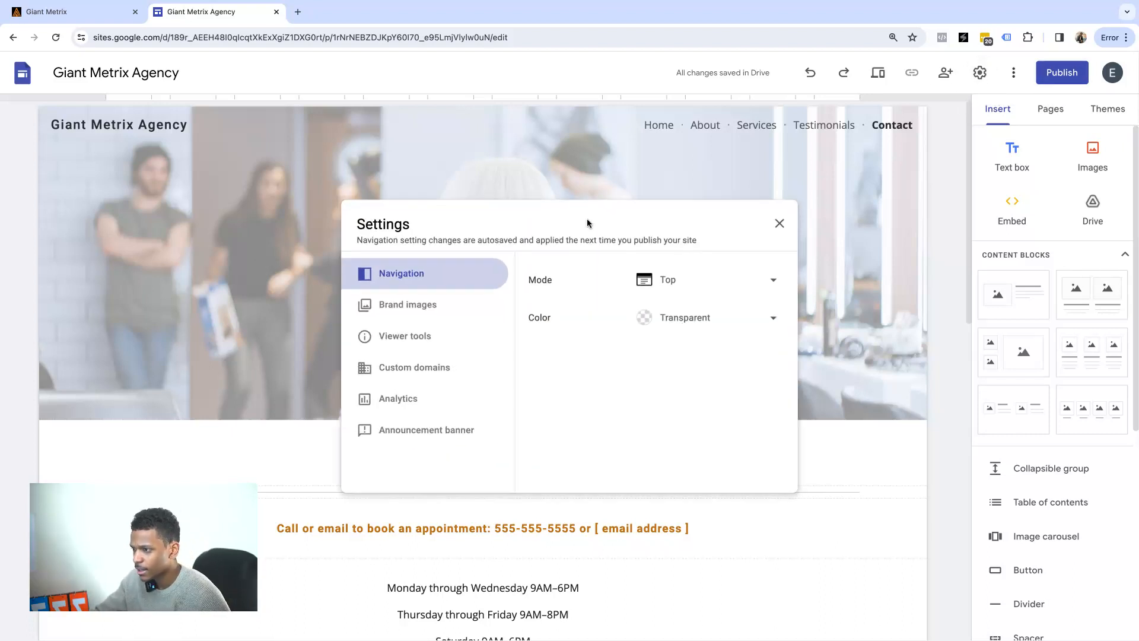
pyautogui.click(424, 306)
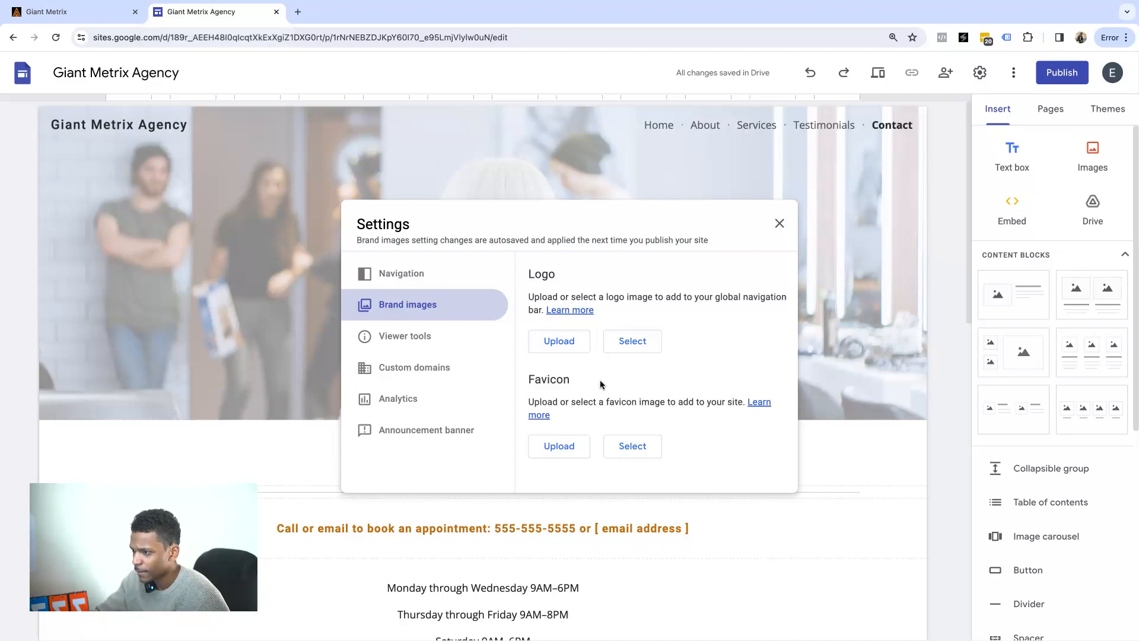
pyautogui.click(408, 349)
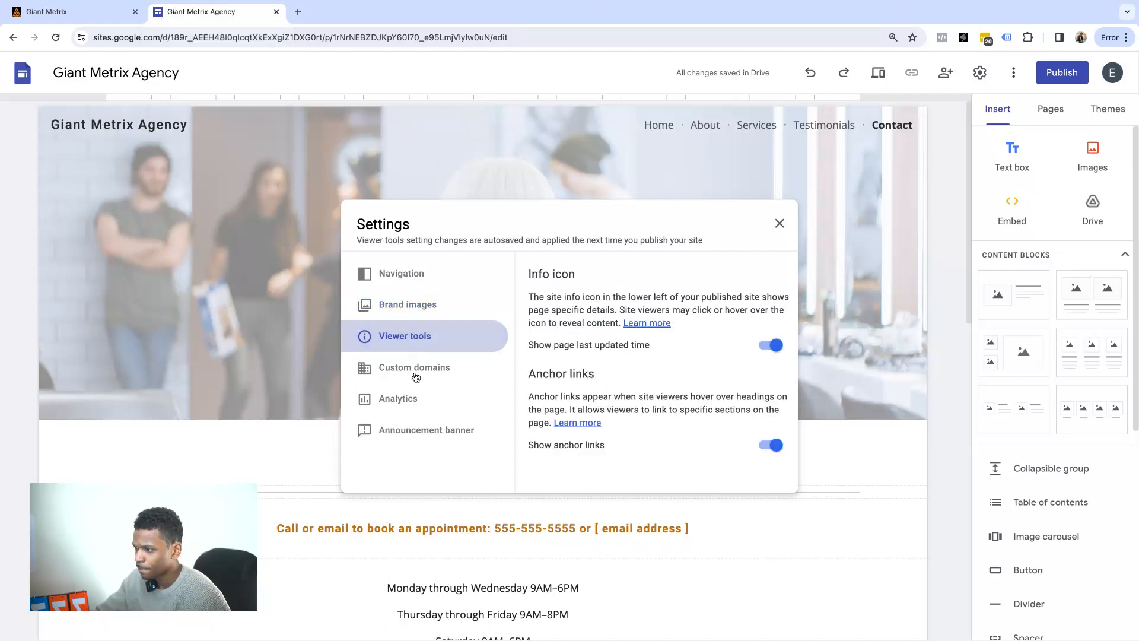
pyautogui.click(417, 371)
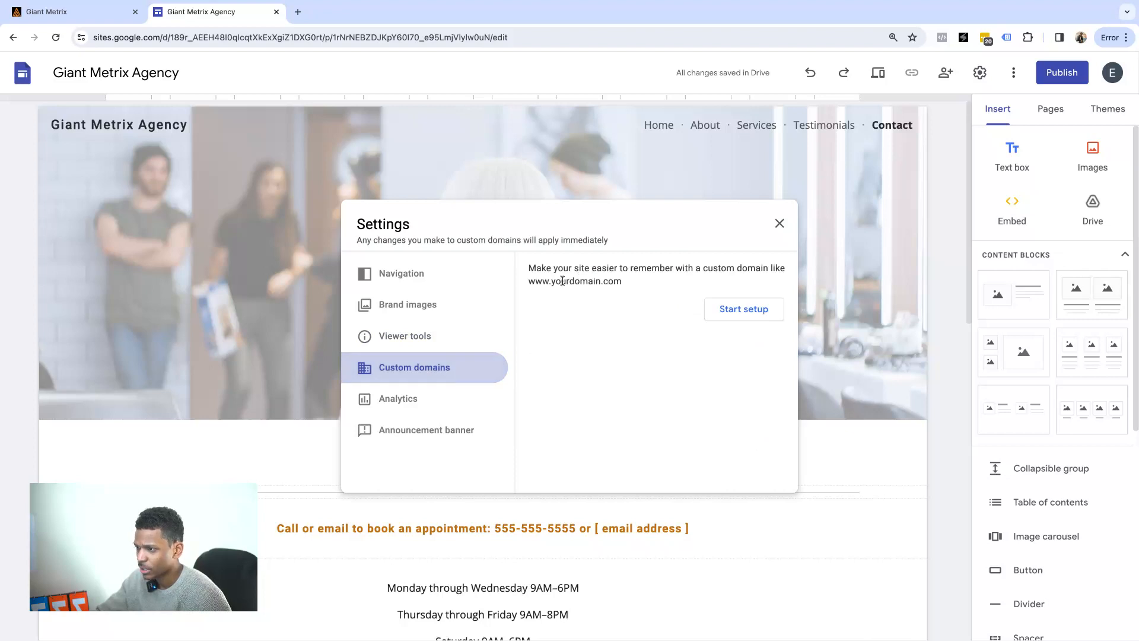
pyautogui.moveTo(534, 269); pyautogui.dragTo(615, 268)
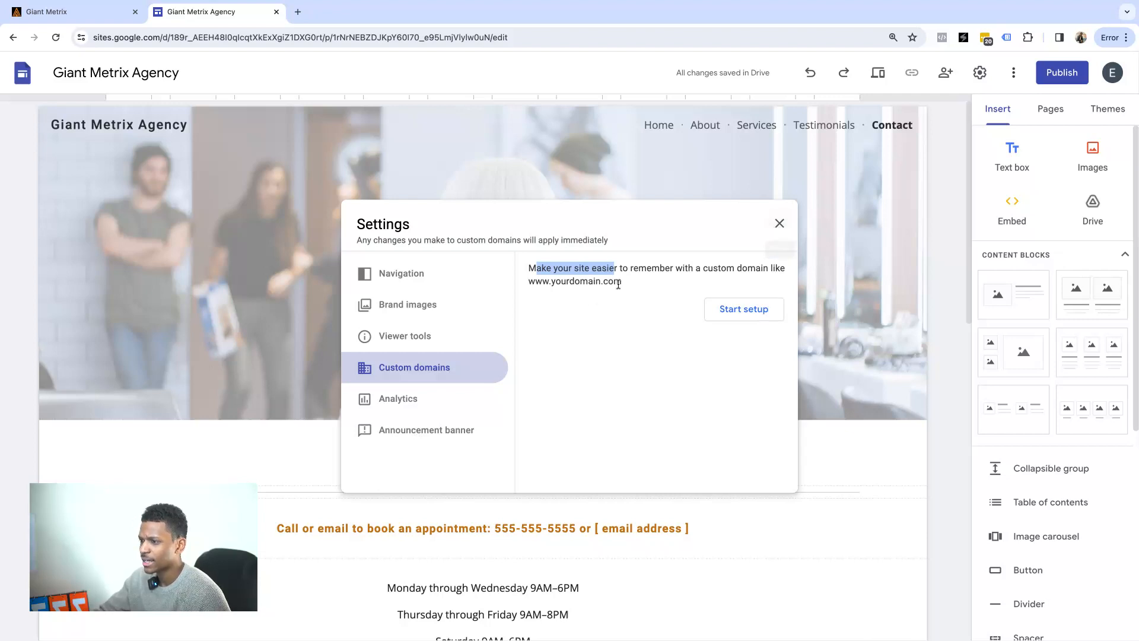
pyautogui.click(748, 258)
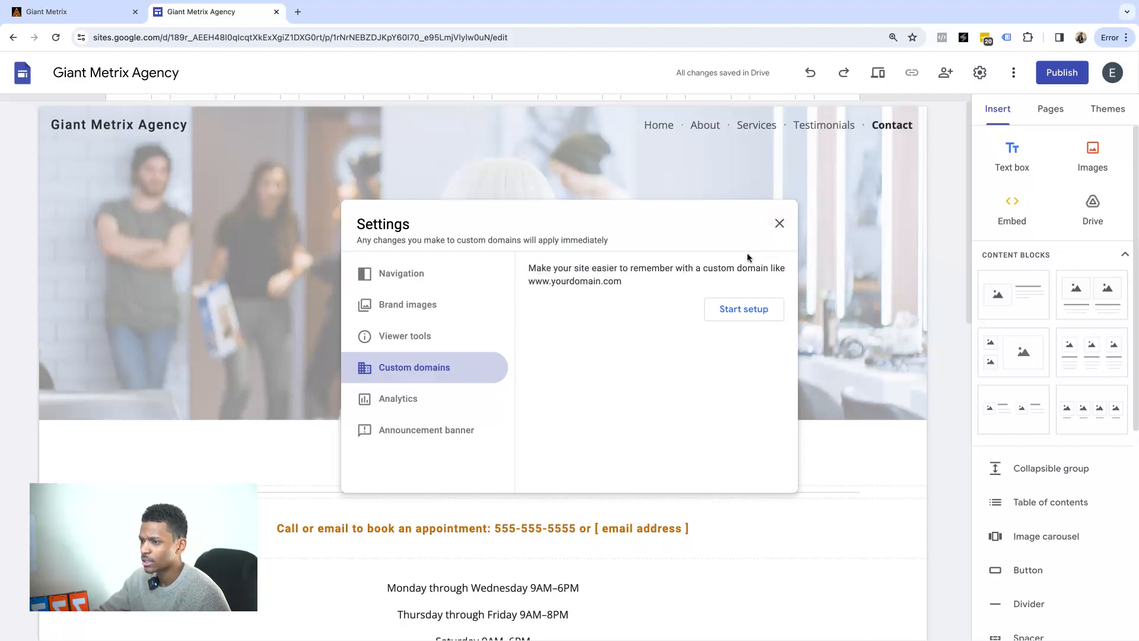
pyautogui.click(780, 225)
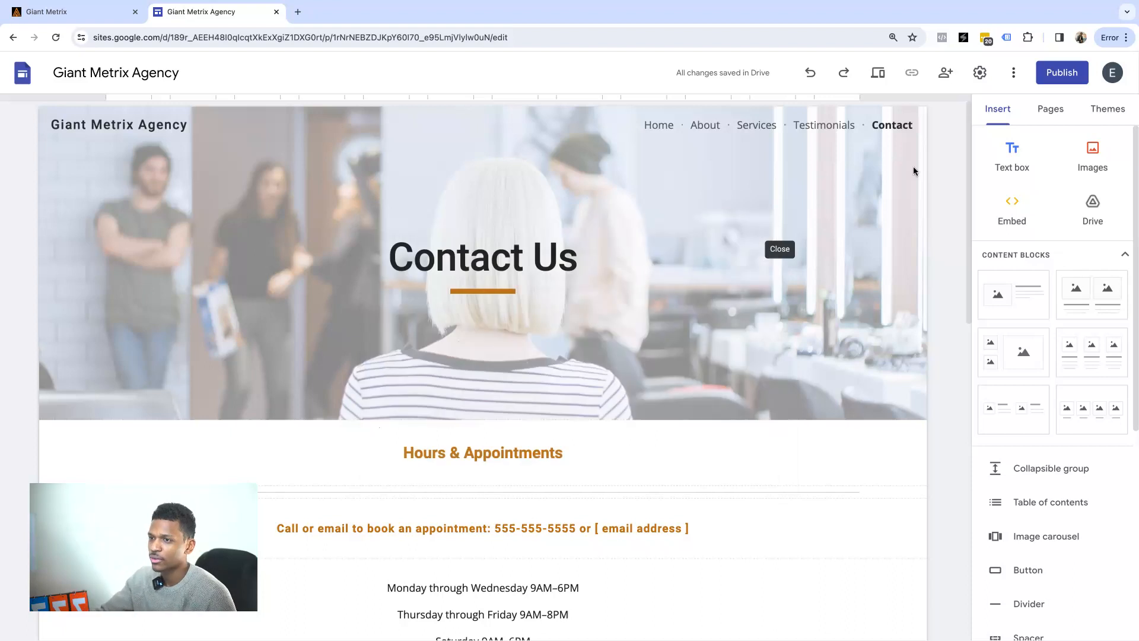
# Publish the site at sites.google.com/view/giantmetrixagency with Anyone access and search indexing off.
pyautogui.click(1051, 79)
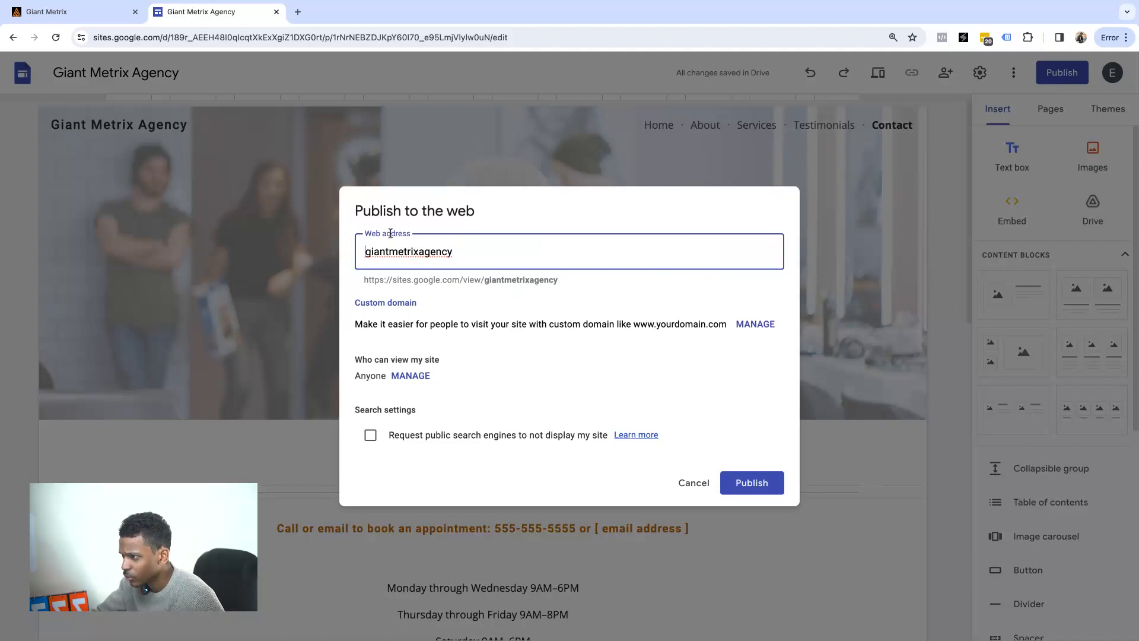
pyautogui.click(436, 289)
pyautogui.moveTo(366, 280); pyautogui.dragTo(484, 281)
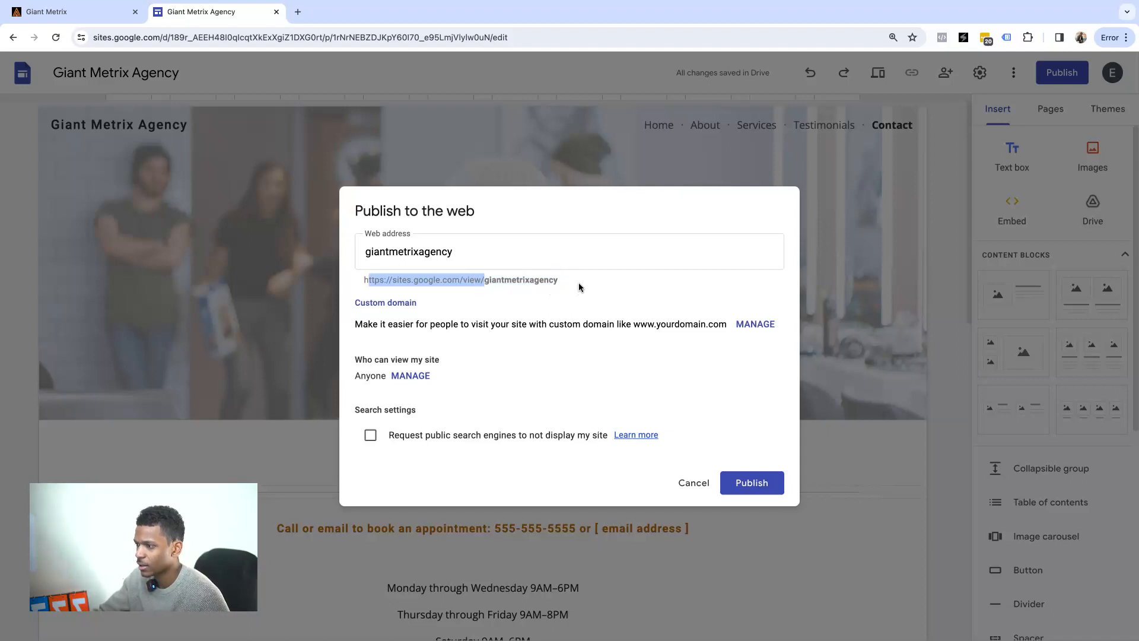
pyautogui.keyDown('shift'); pyautogui.click(578, 285); pyautogui.keyUp('shift')
pyautogui.click(561, 286)
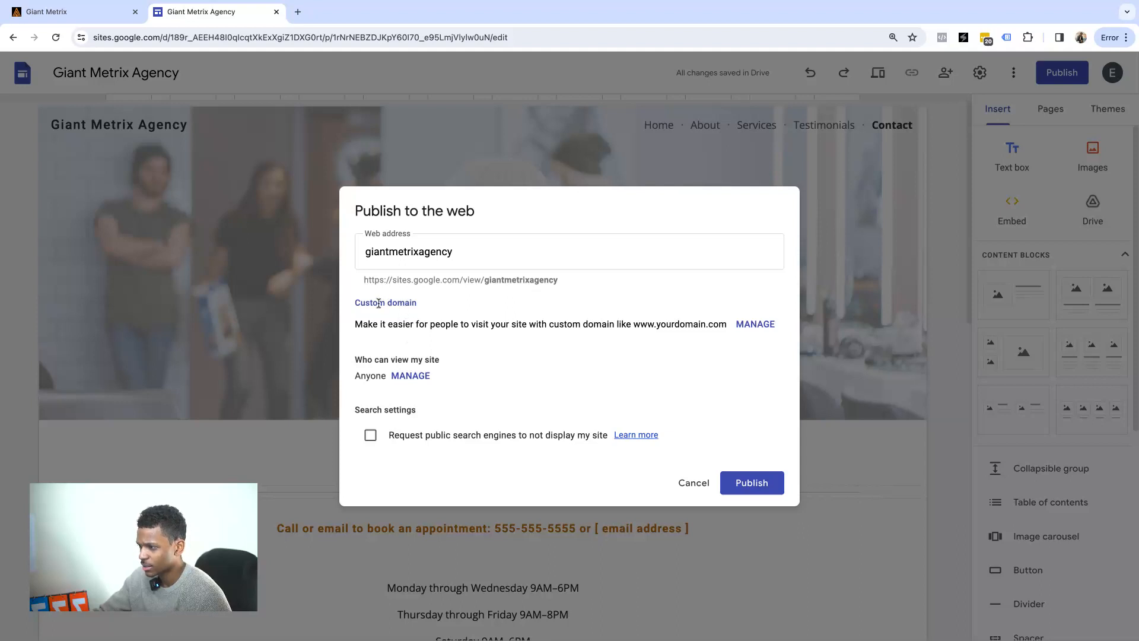
pyautogui.moveTo(385, 359); pyautogui.dragTo(492, 392)
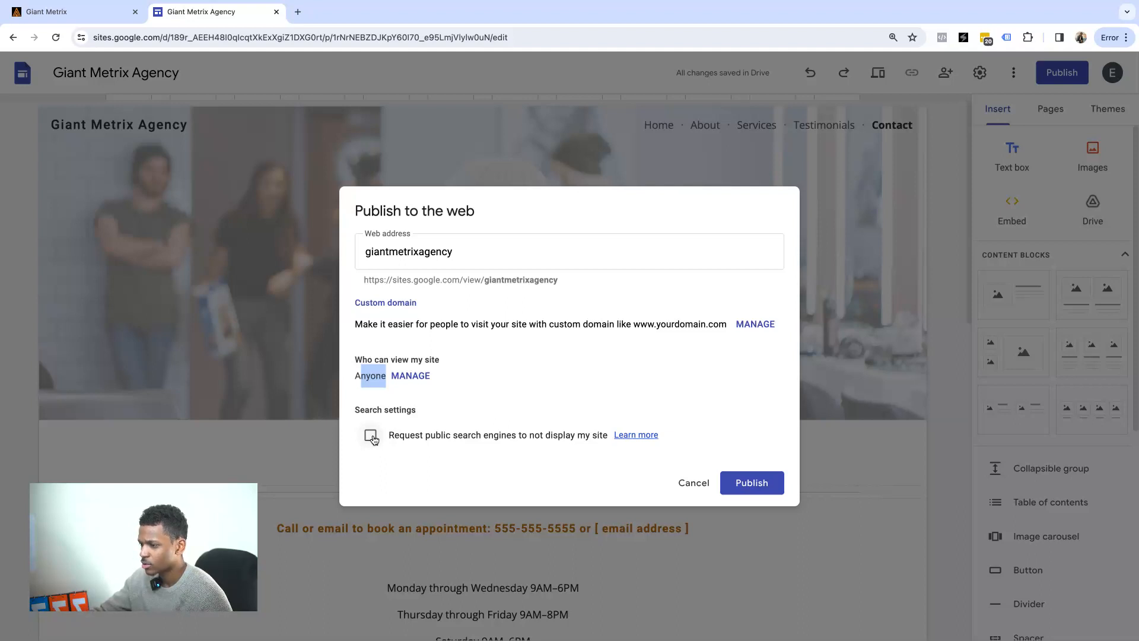
pyautogui.click(490, 321)
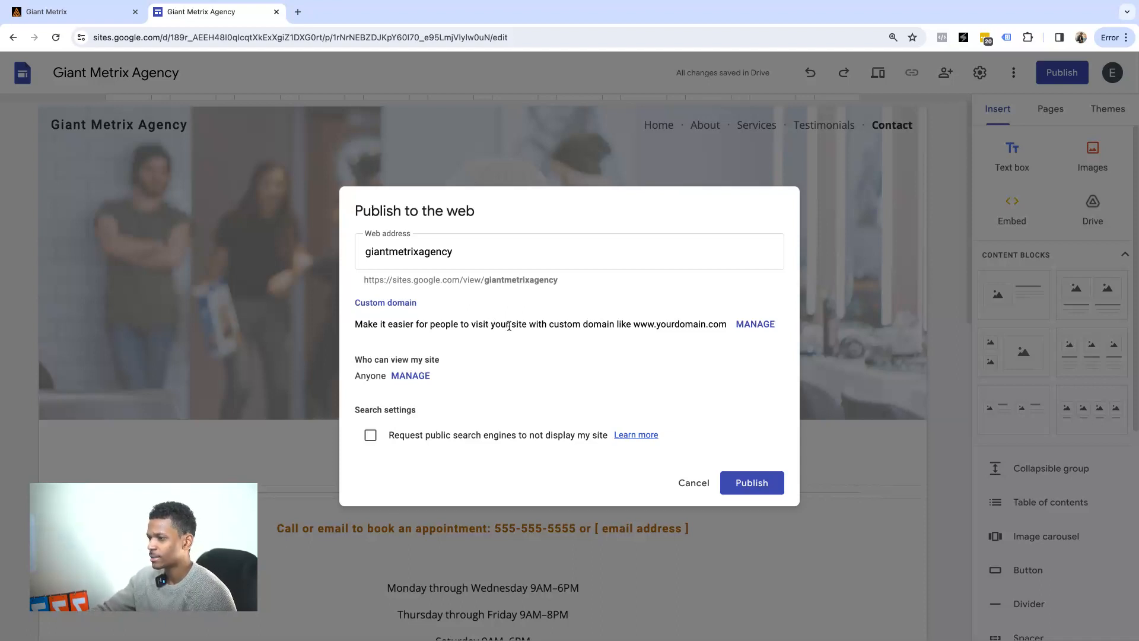
pyautogui.click(768, 482)
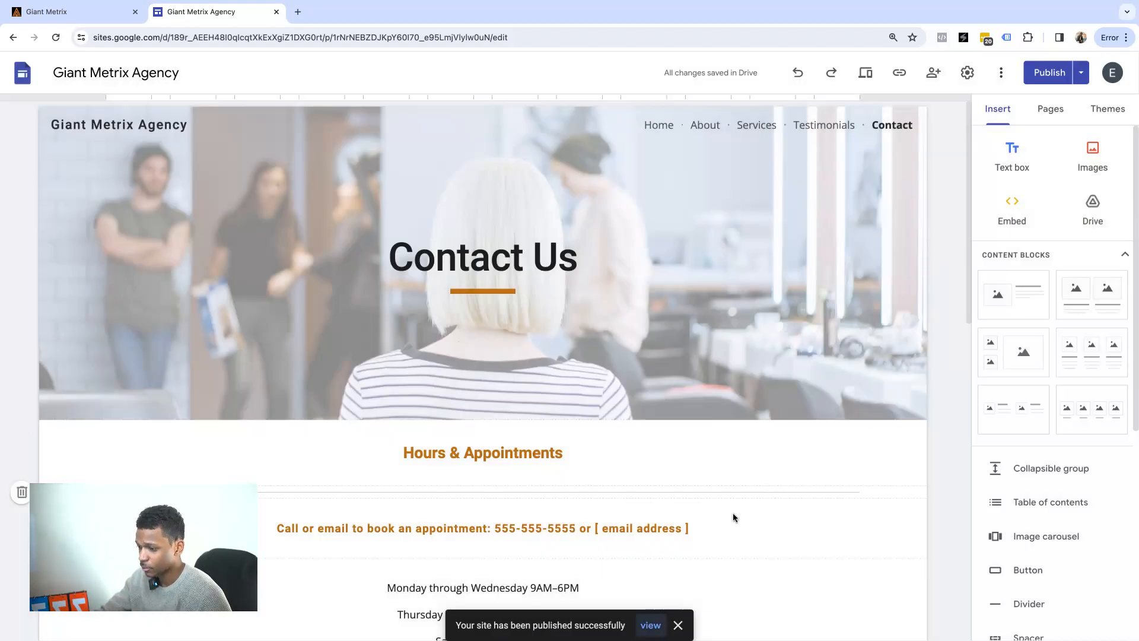
# Open the live site, back out of a 404 page, and check Publish > Review changes.
pyautogui.click(651, 625)
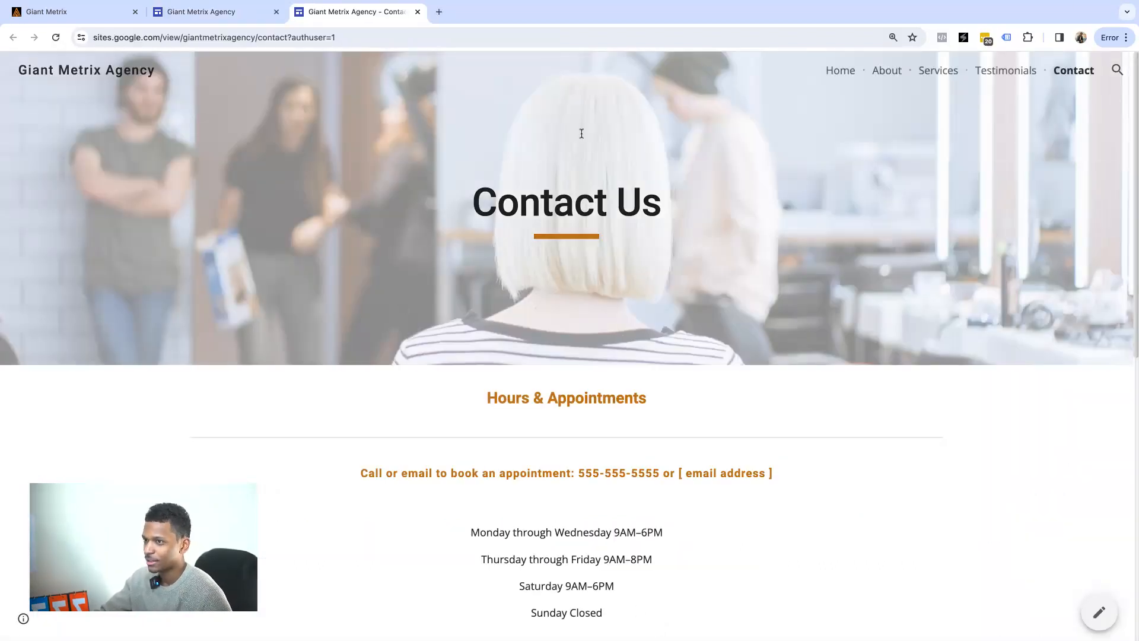
pyautogui.click(850, 73)
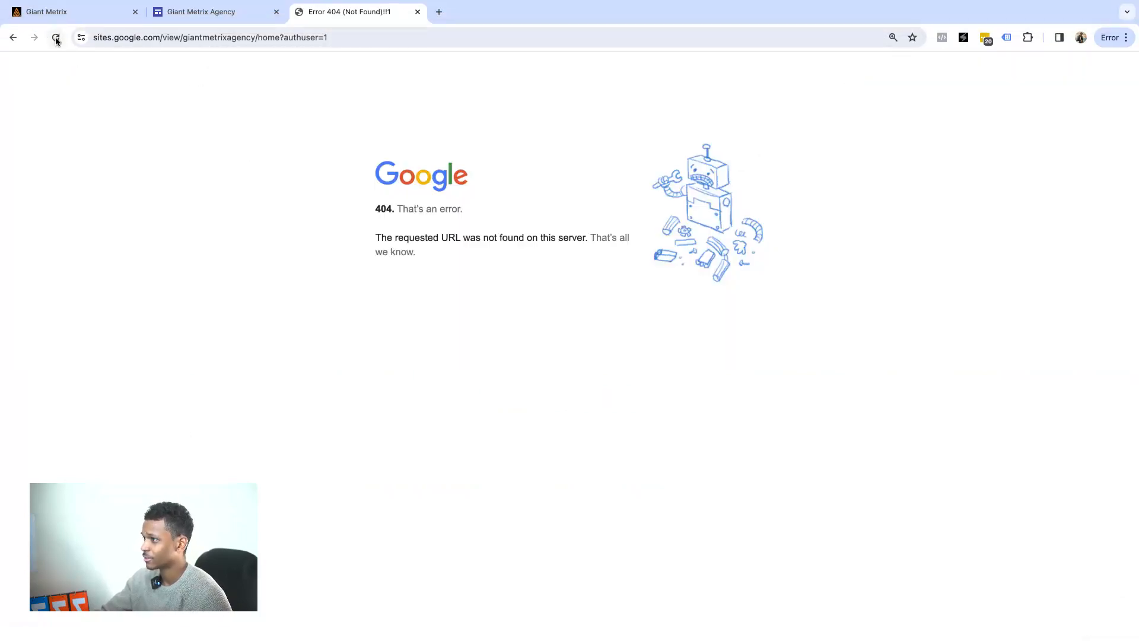
pyautogui.click(12, 39)
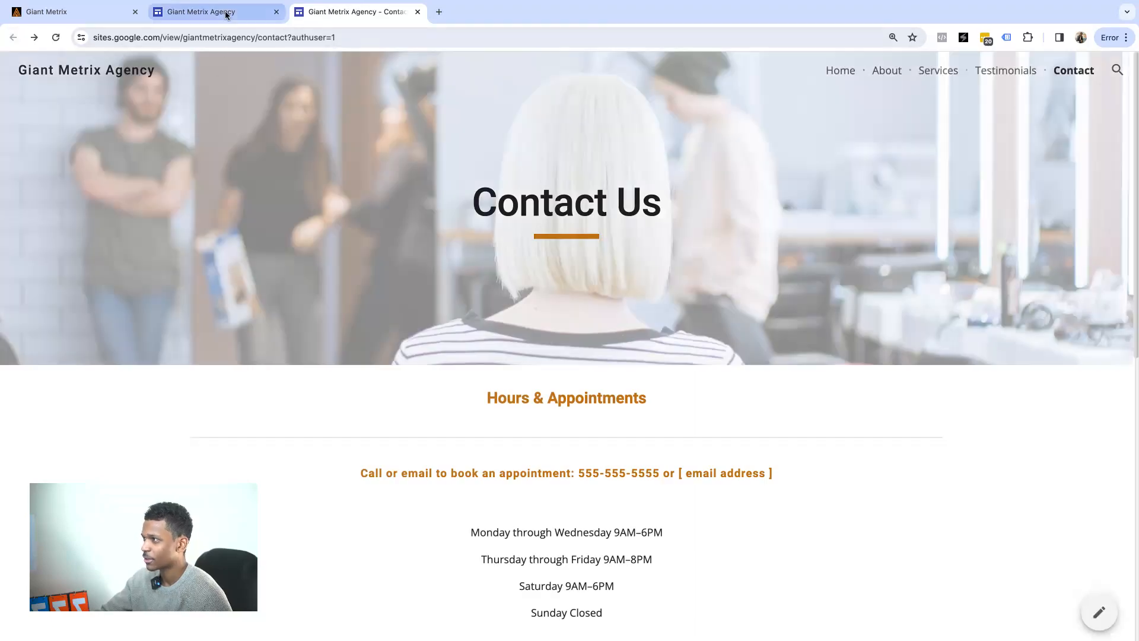
pyautogui.click(226, 16)
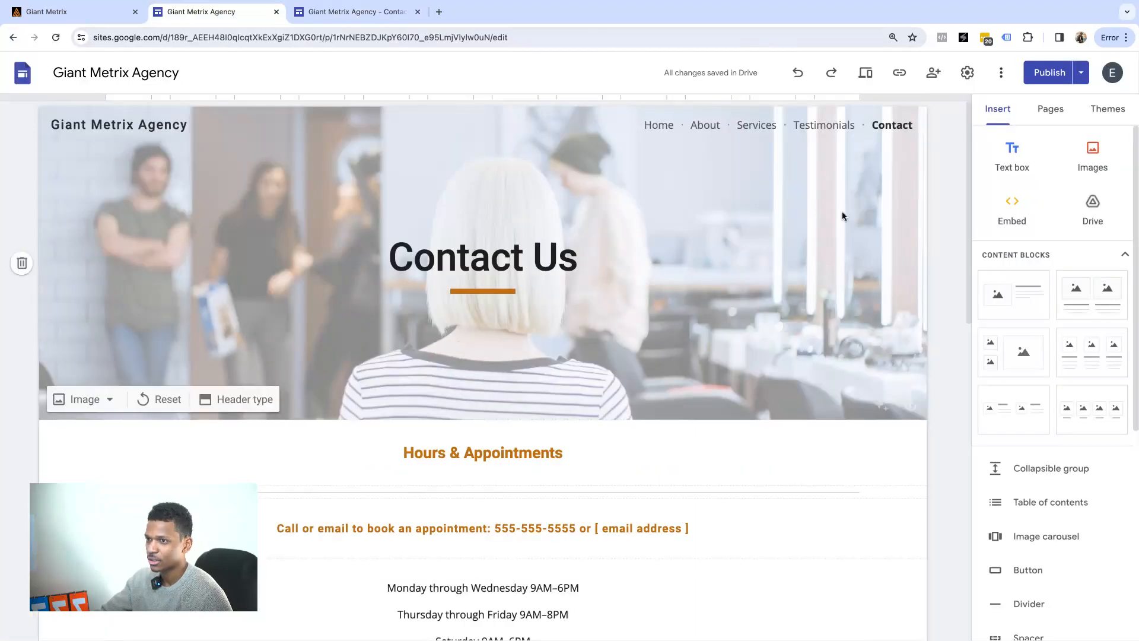
pyautogui.click(1081, 72)
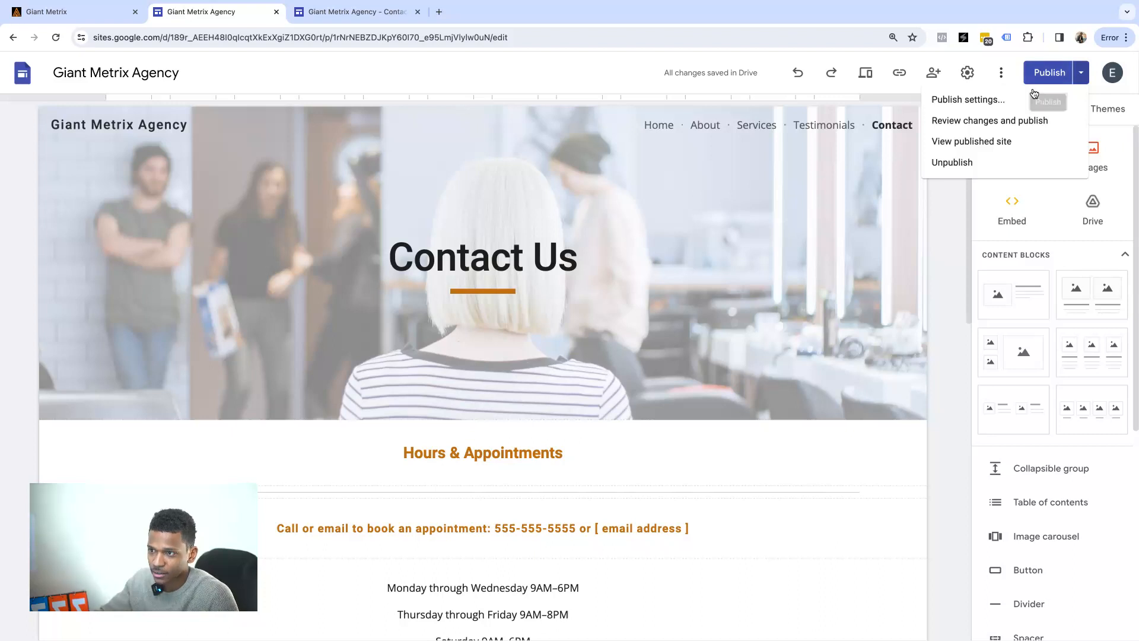
pyautogui.click(1003, 121)
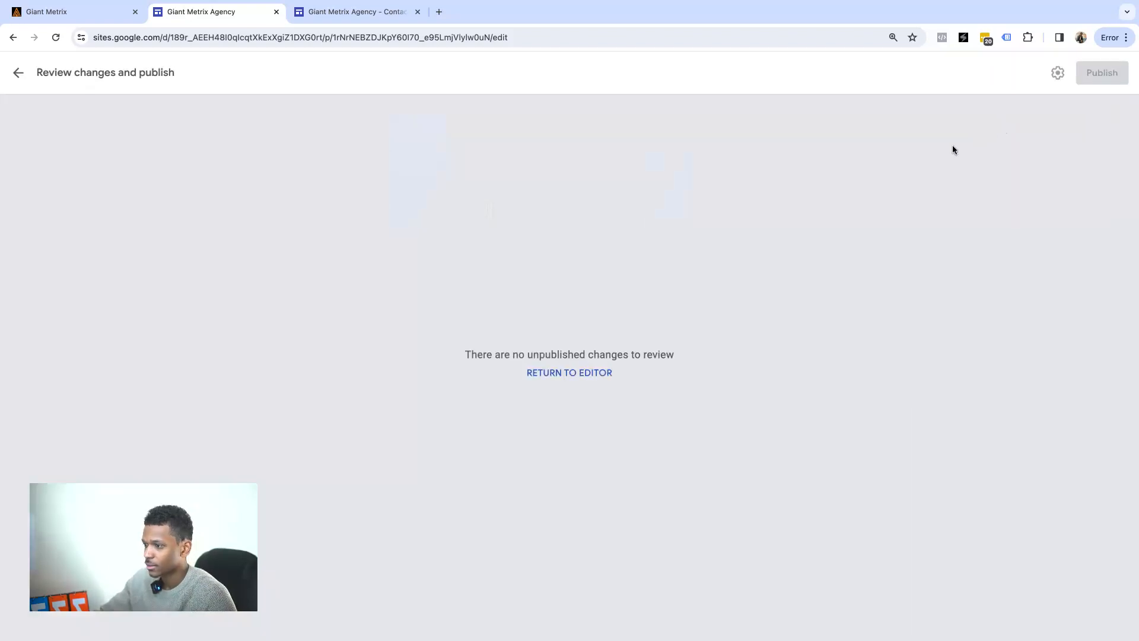
pyautogui.click(19, 73)
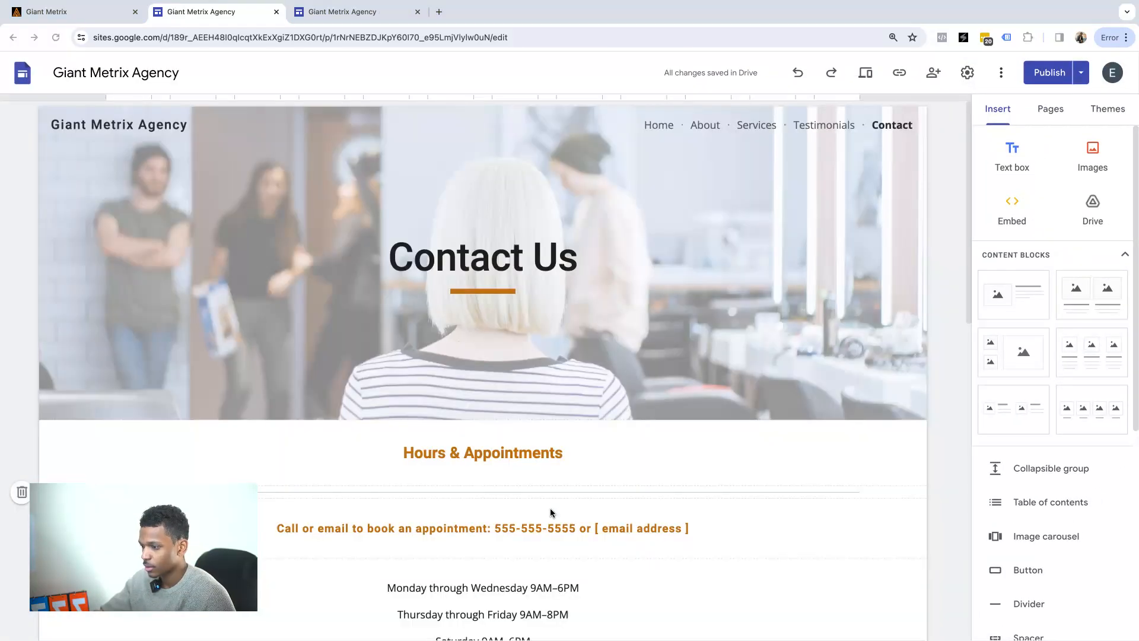
pyautogui.click(350, 13)
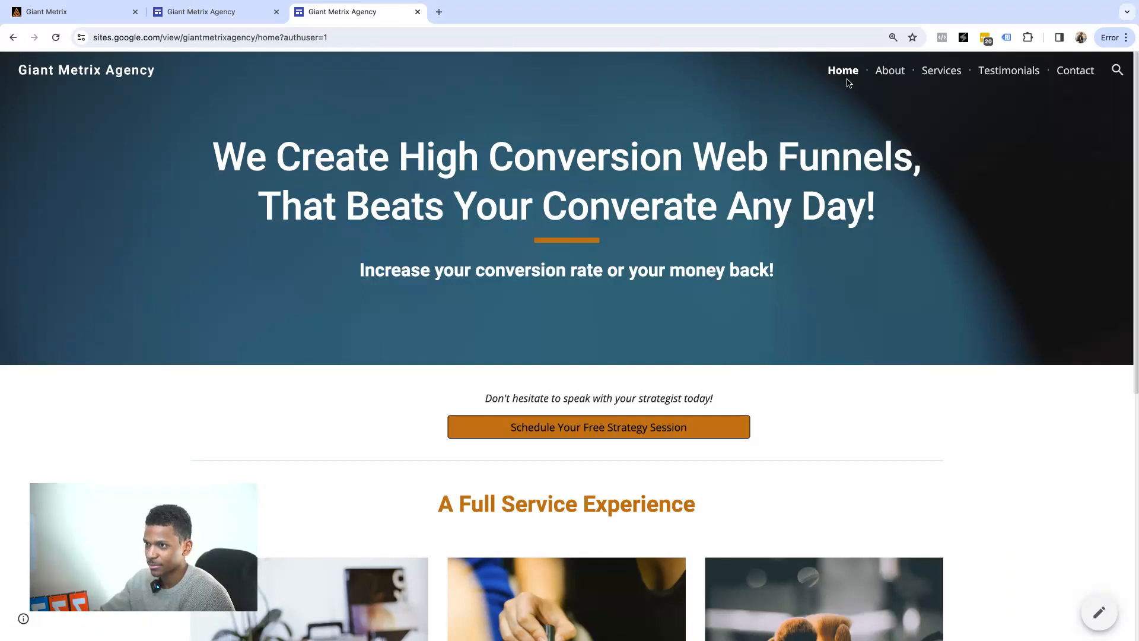
# Browse the live About, Home and Contact pages, scrolling through each.
pyautogui.click(887, 71)
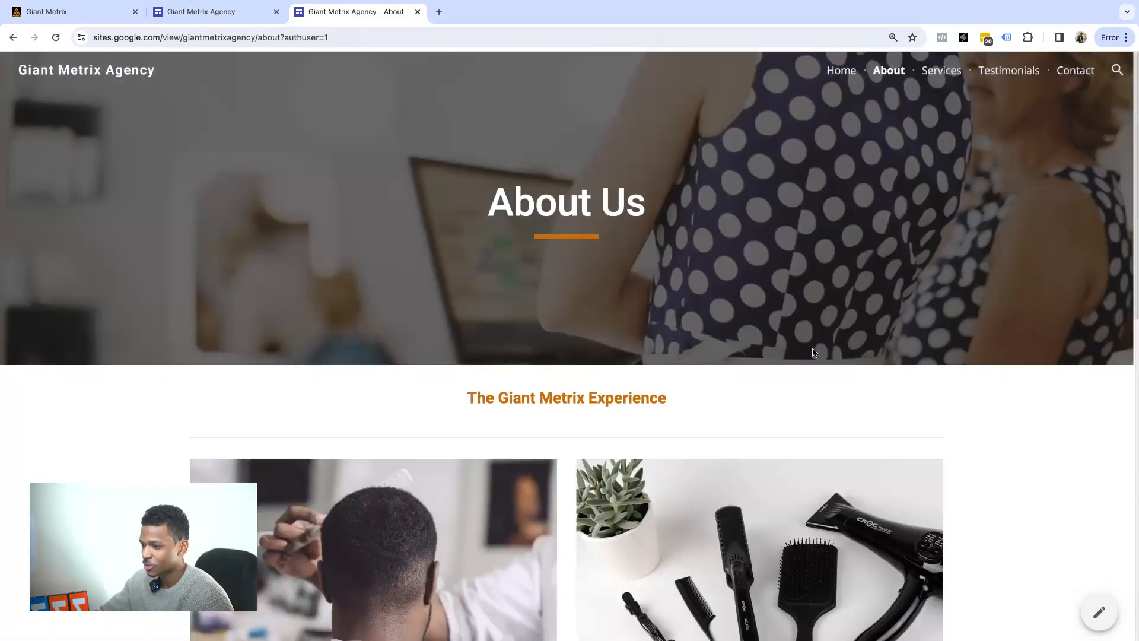
pyautogui.scroll(-15, 816, 344)
pyautogui.scroll(15, 836, 315)
pyautogui.click(842, 73)
pyautogui.scroll(-6, 677, 333)
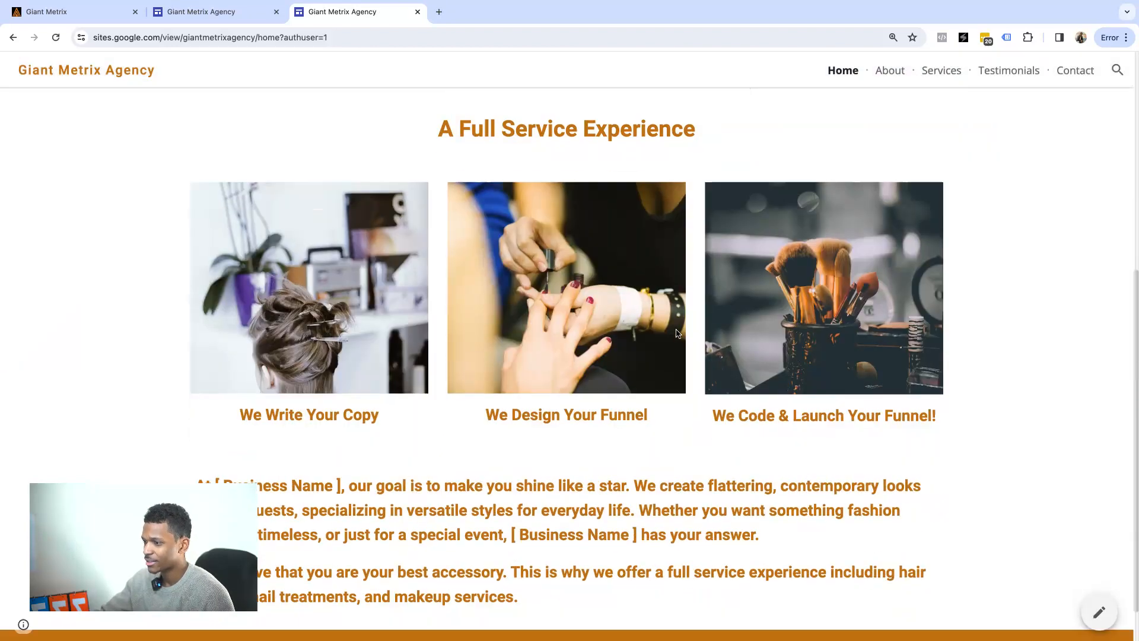
pyautogui.scroll(6, 678, 333)
pyautogui.click(611, 427)
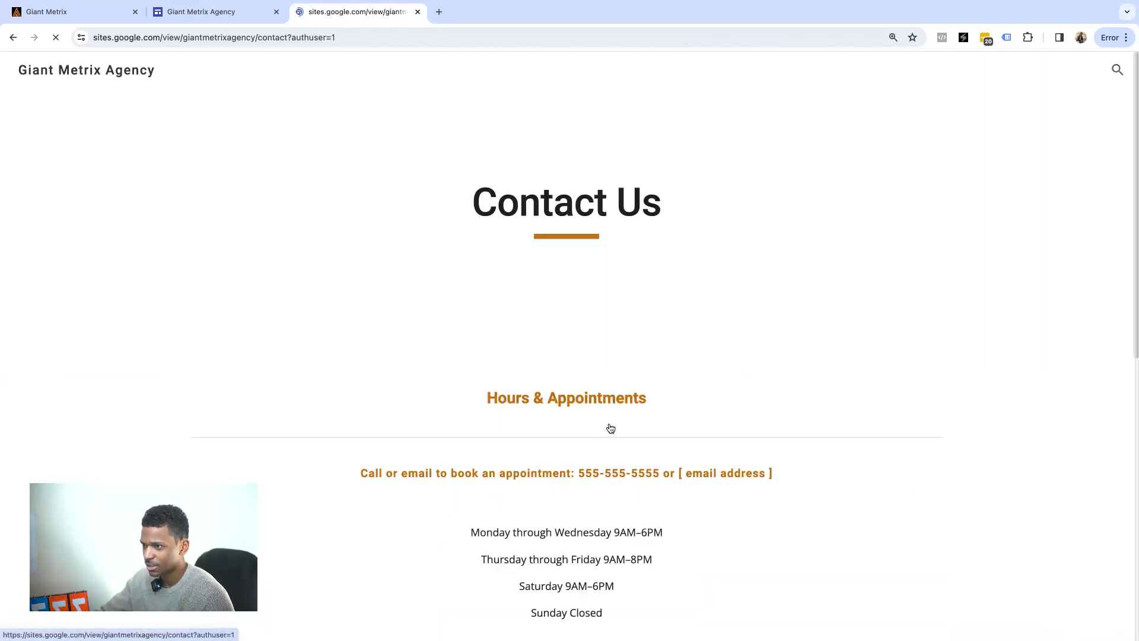
pyautogui.scroll(-8, 724, 296)
pyautogui.scroll(5, 647, 298)
pyautogui.scroll(-5, 623, 274)
pyautogui.scroll(10, 614, 327)
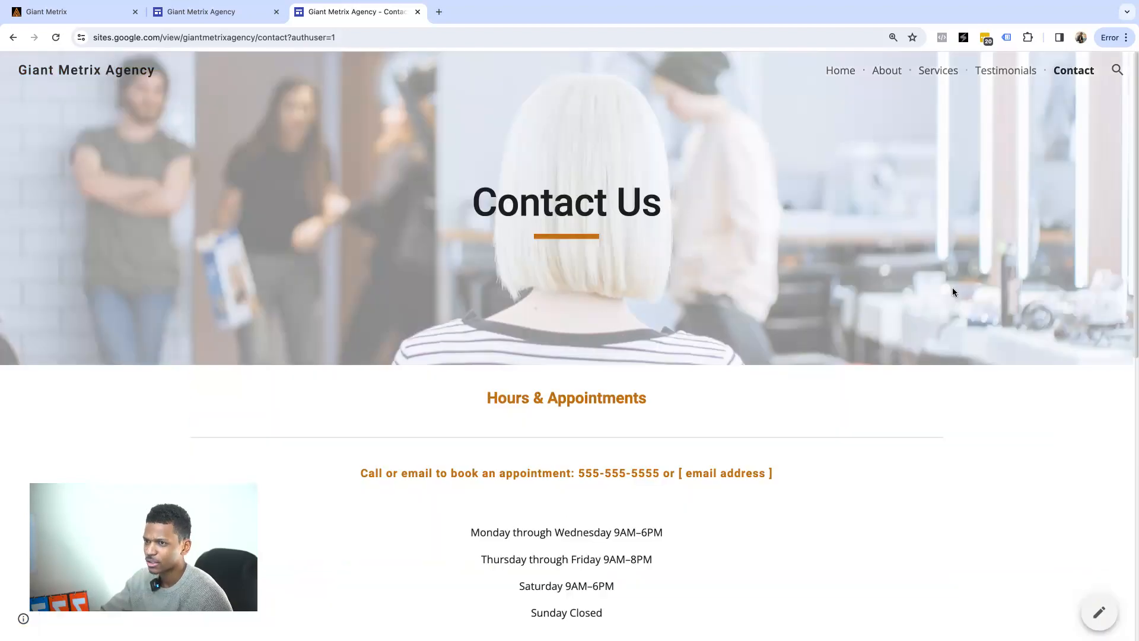
# Visit the live Gallery & Testimonials, Services and About Us pages, then return Home.
pyautogui.click(1002, 71)
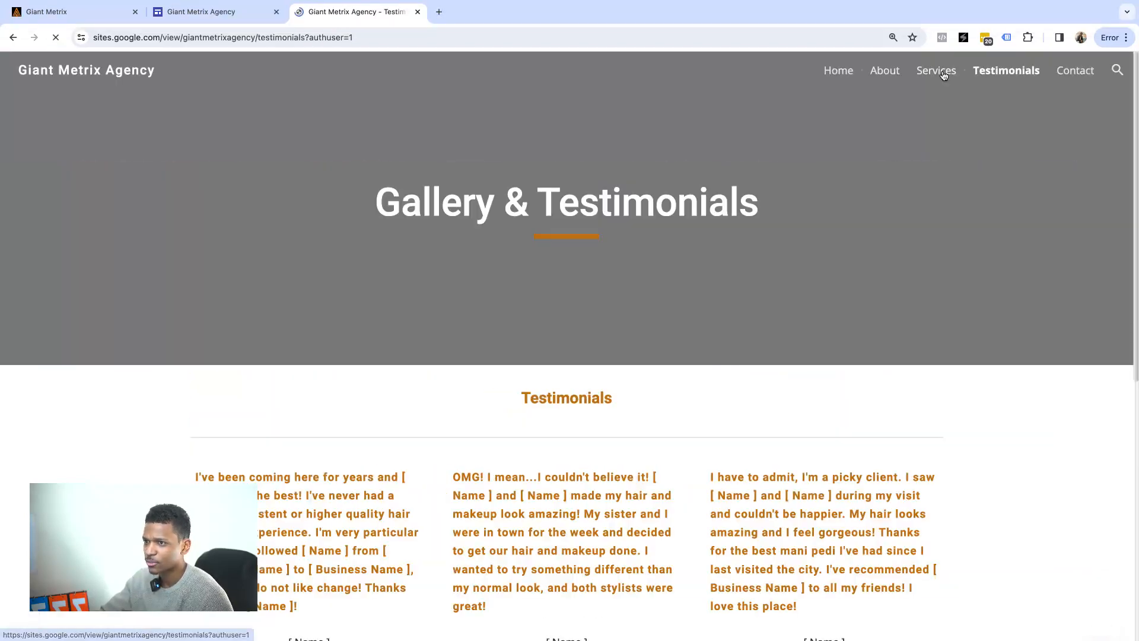
pyautogui.click(928, 76)
pyautogui.click(884, 70)
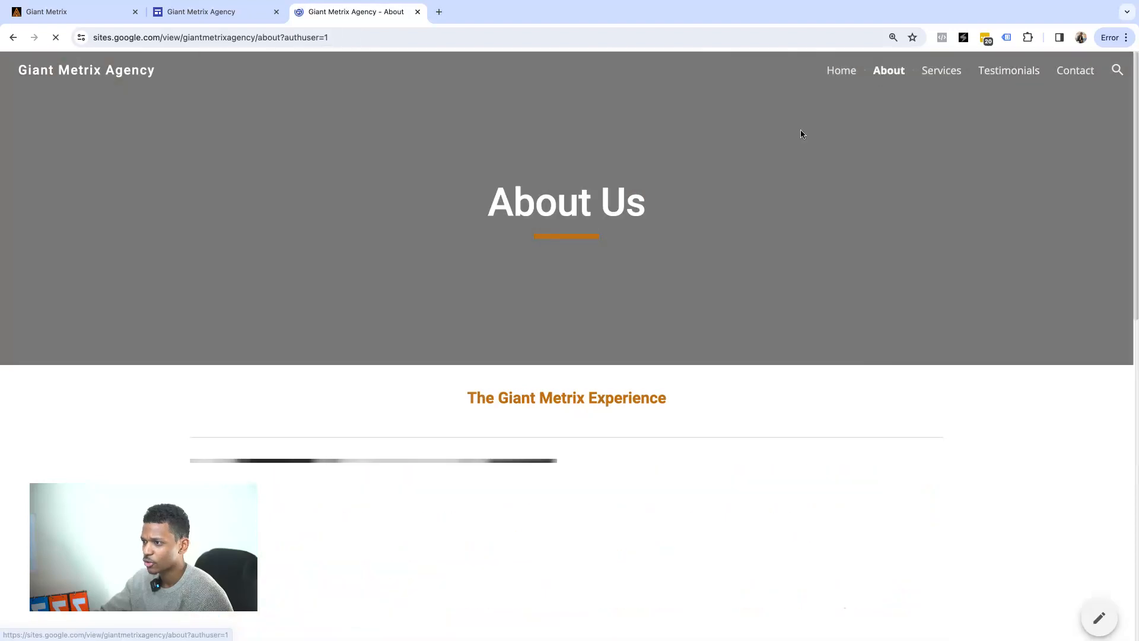
pyautogui.moveTo(510, 398); pyautogui.dragTo(605, 399)
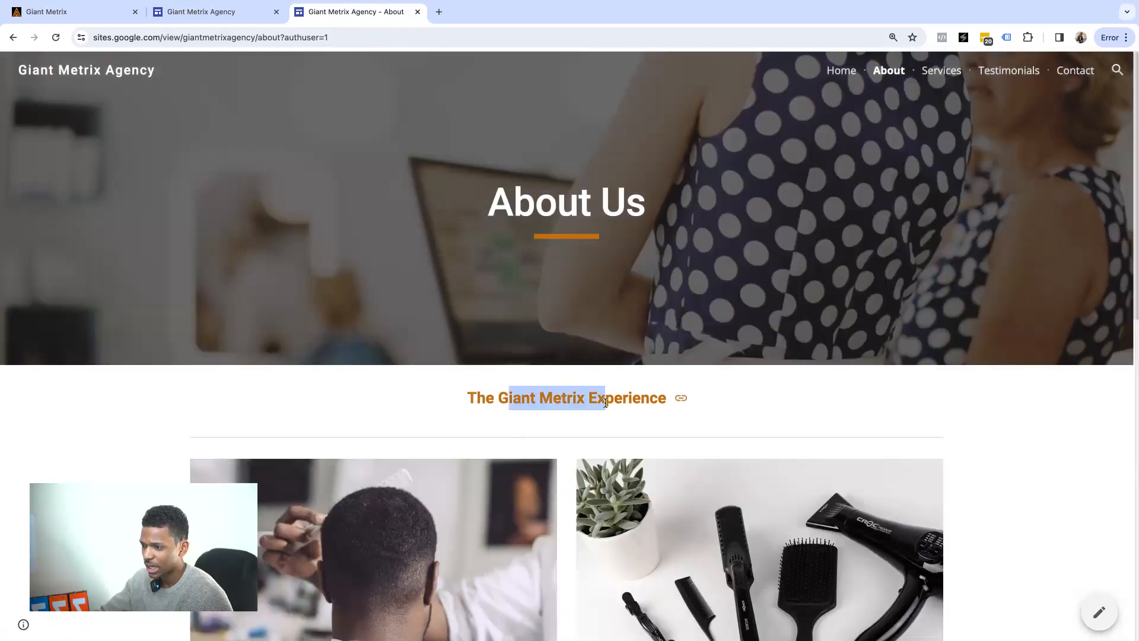
pyautogui.click(842, 71)
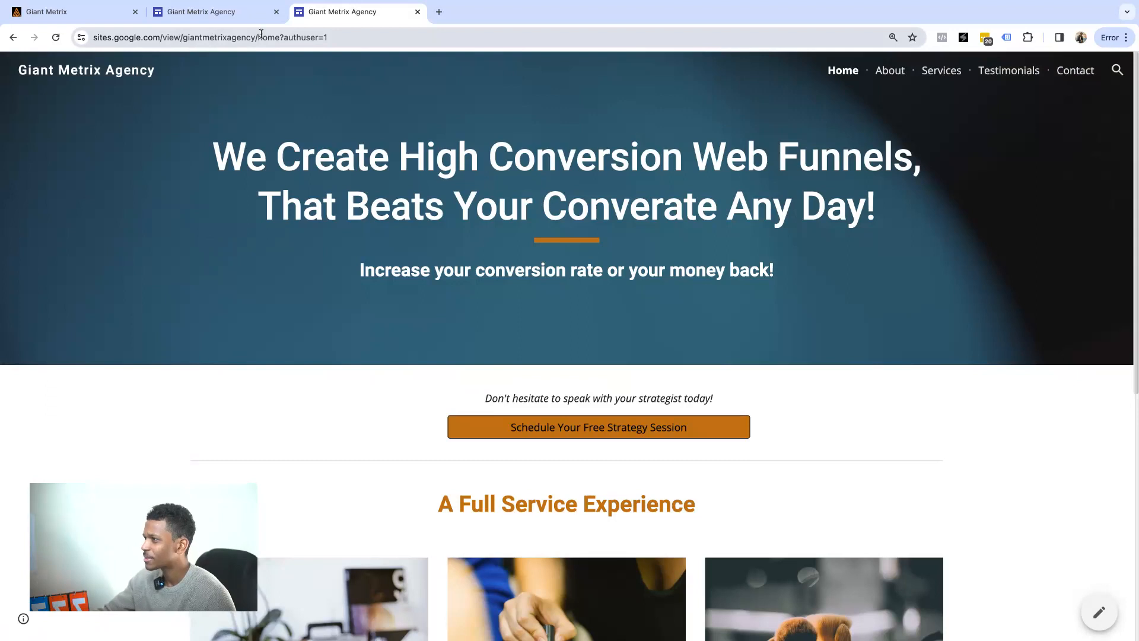
# Copy the published site's web address from the browser address bar.
pyautogui.moveTo(254, 37); pyautogui.dragTo(94, 37)
pyautogui.rightClick(122, 37)
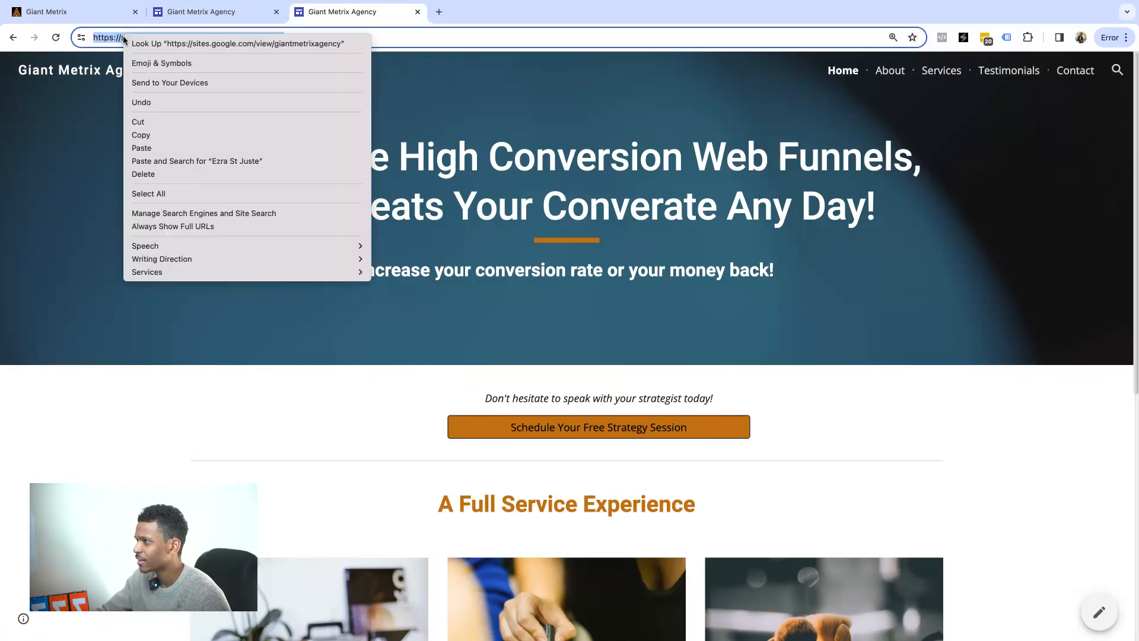
pyautogui.click(161, 135)
pyautogui.click(316, 420)
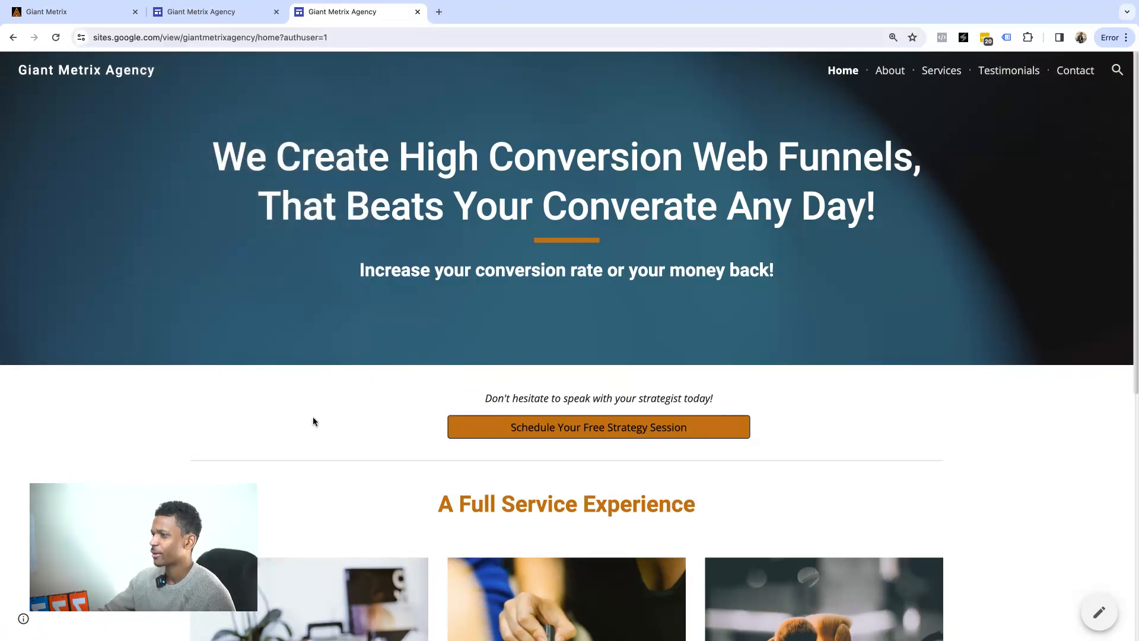
pyautogui.scroll(-2, 421, 228)
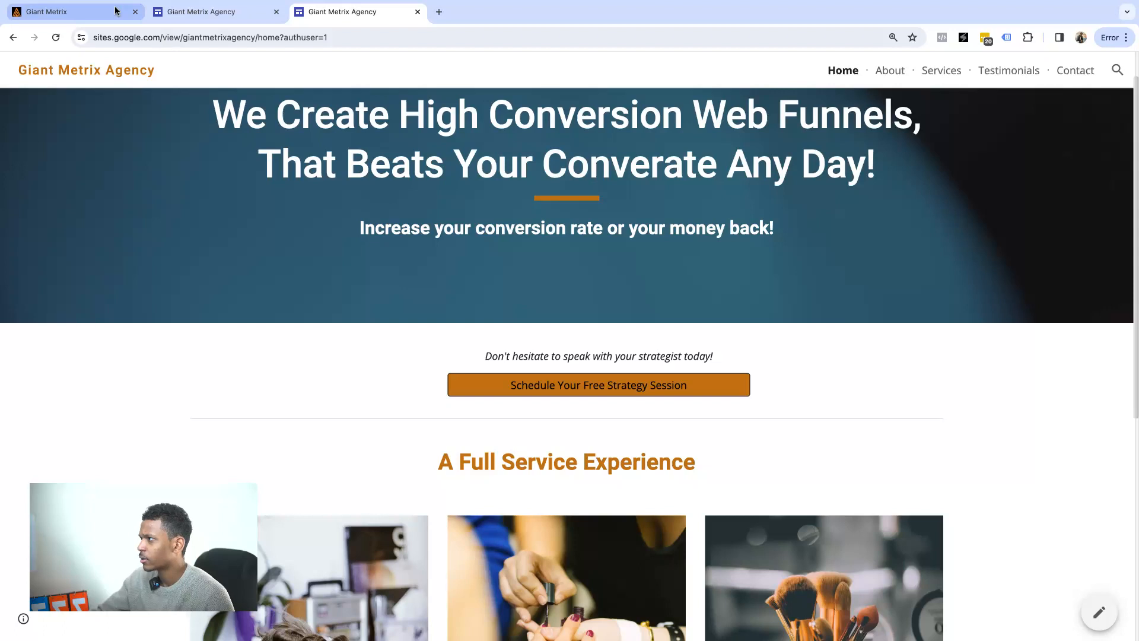
# In the Giant Metrix tab, reset browser zoom to 100% and open Websites under Sites.
pyautogui.click(82, 18)
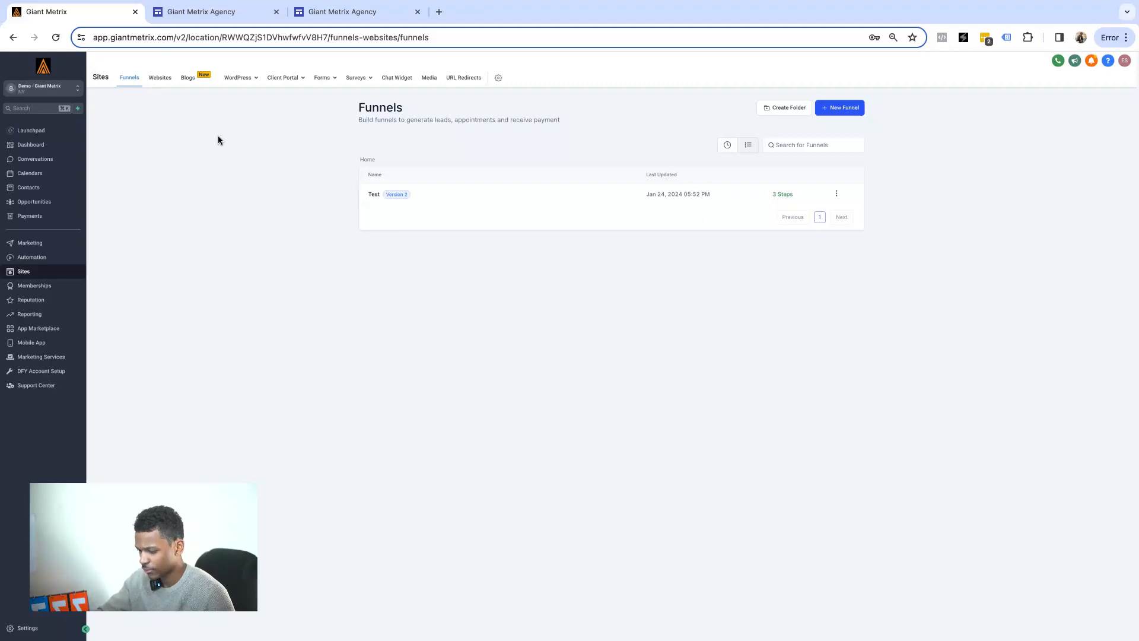
pyautogui.press('super+equal')
pyautogui.press('super+equal')
pyautogui.press('super+equal')
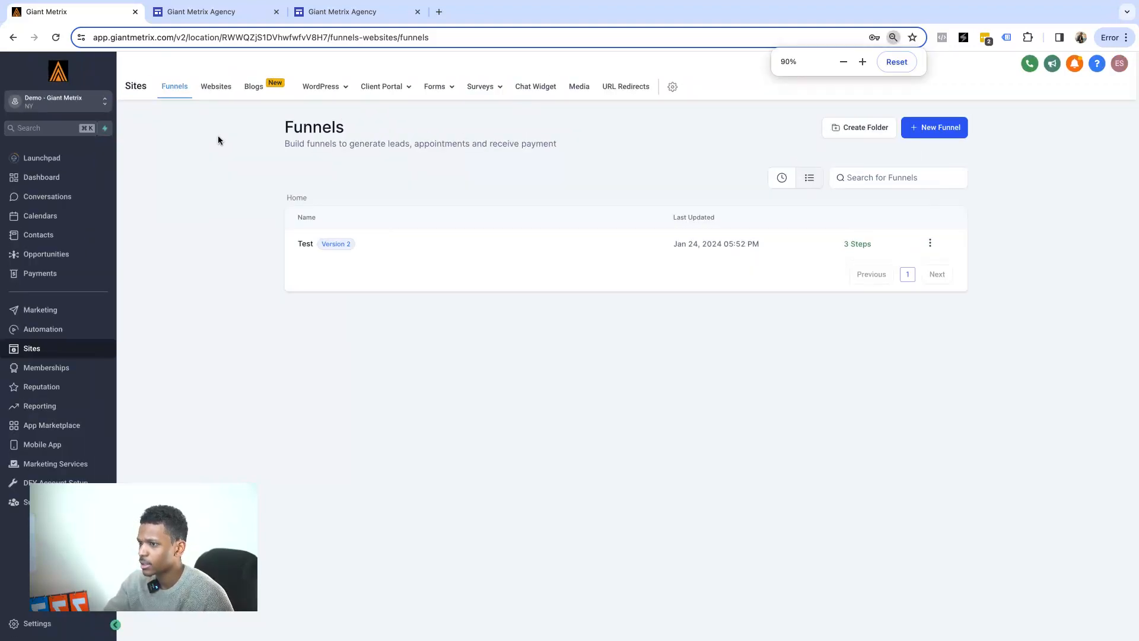
pyautogui.press('super+equal')
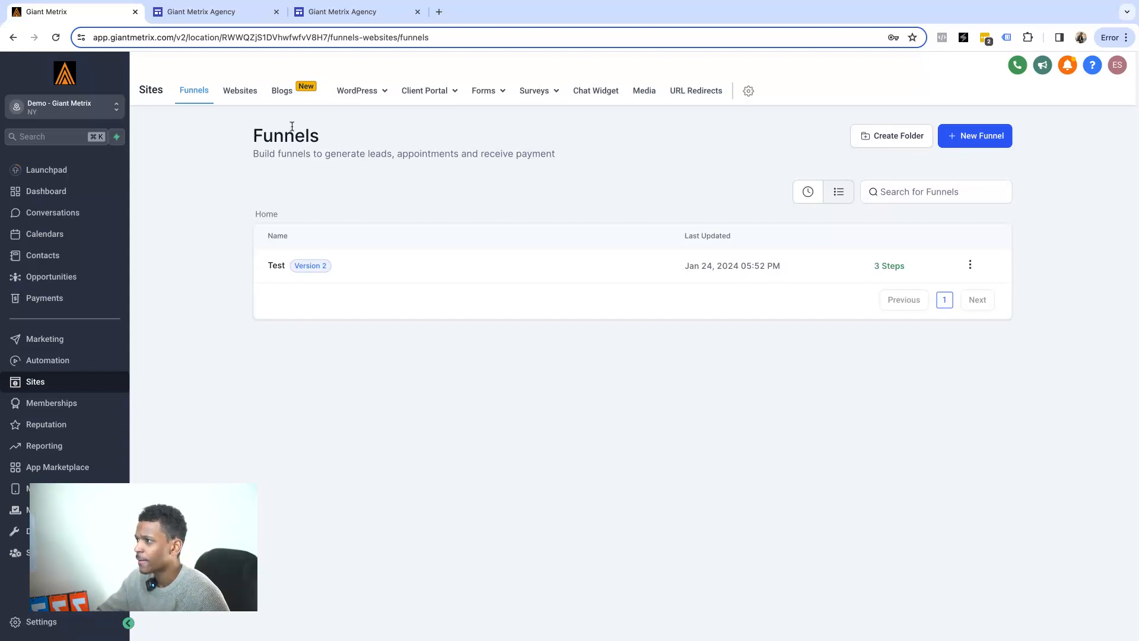
pyautogui.click(240, 90)
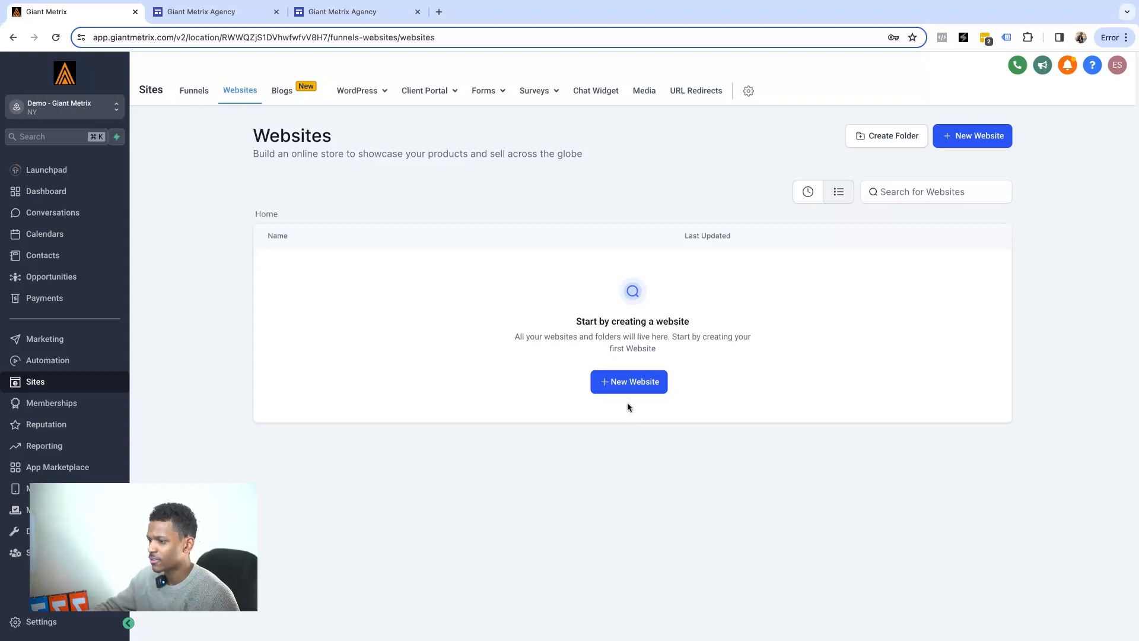
# Start a new website from a template and view the Automotive and Beauty & Fashion templates.
pyautogui.click(633, 387)
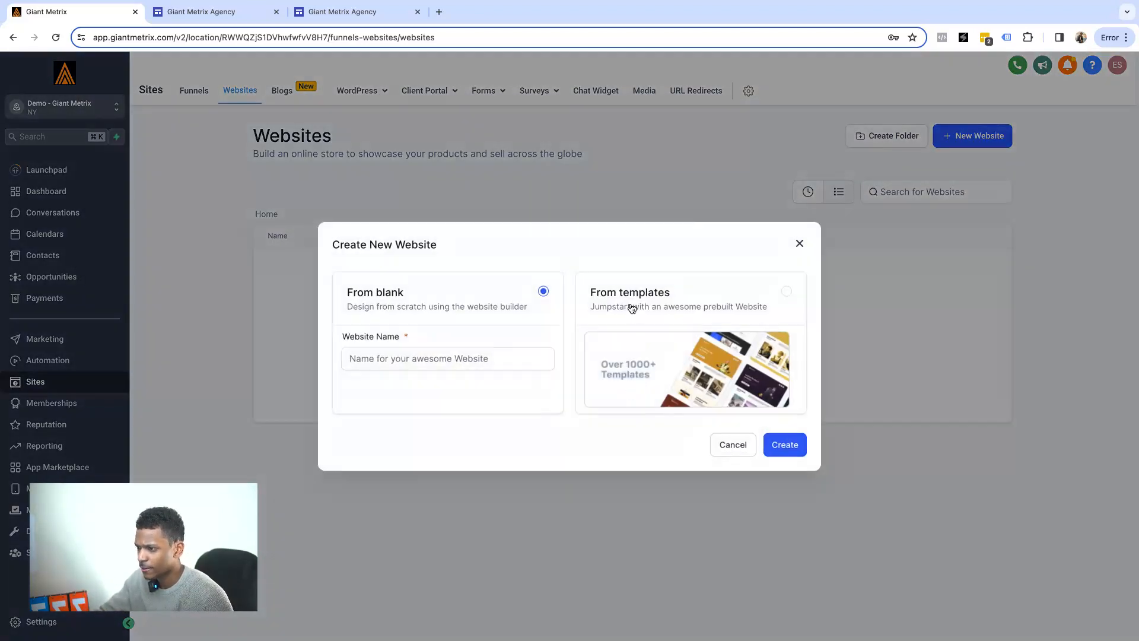
pyautogui.click(786, 290)
pyautogui.click(783, 445)
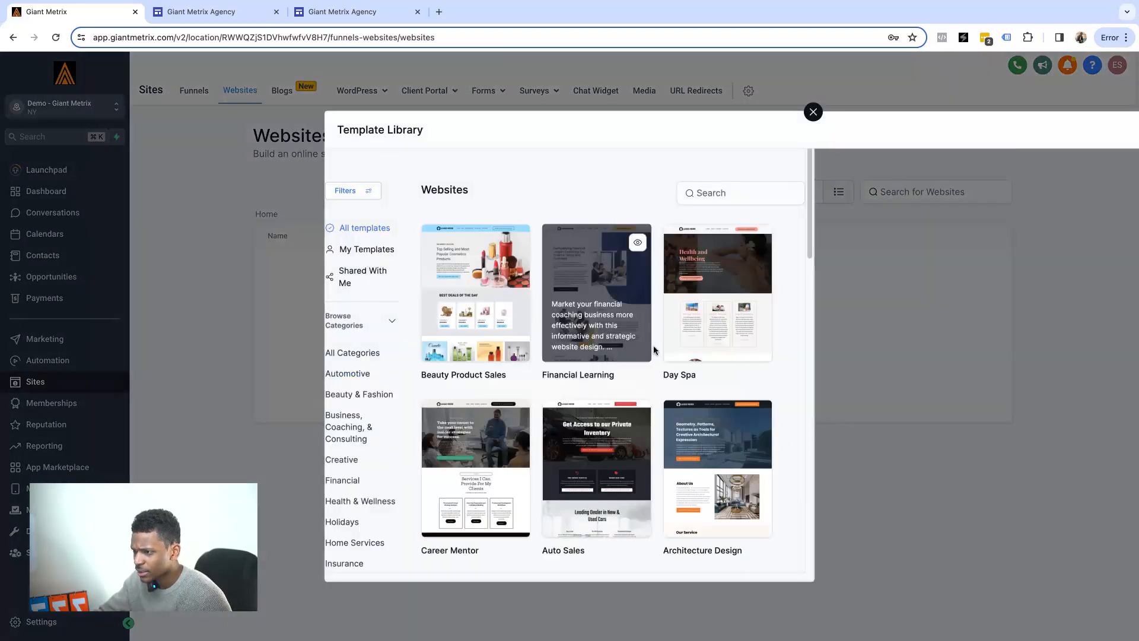
pyautogui.scroll(-2, 593, 297)
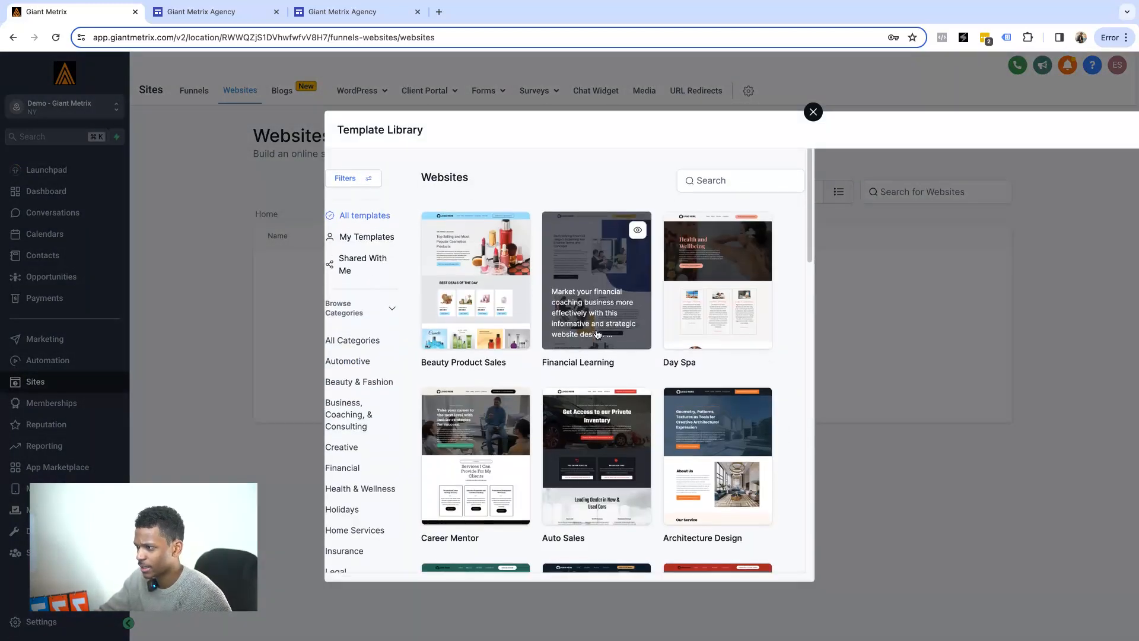
pyautogui.click(353, 254)
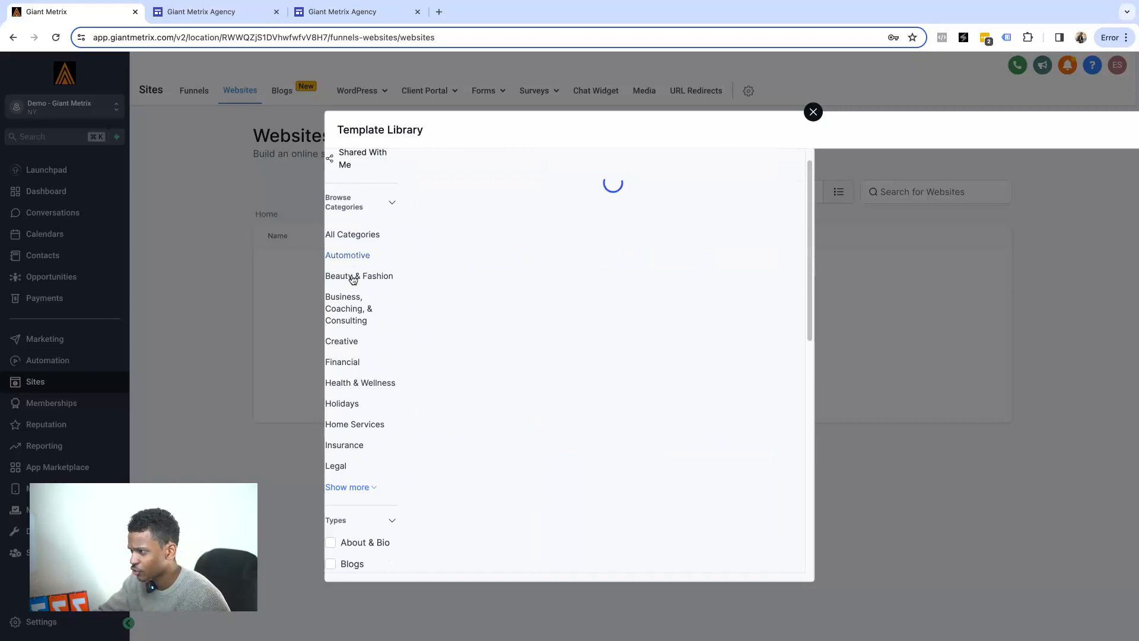
pyautogui.click(353, 277)
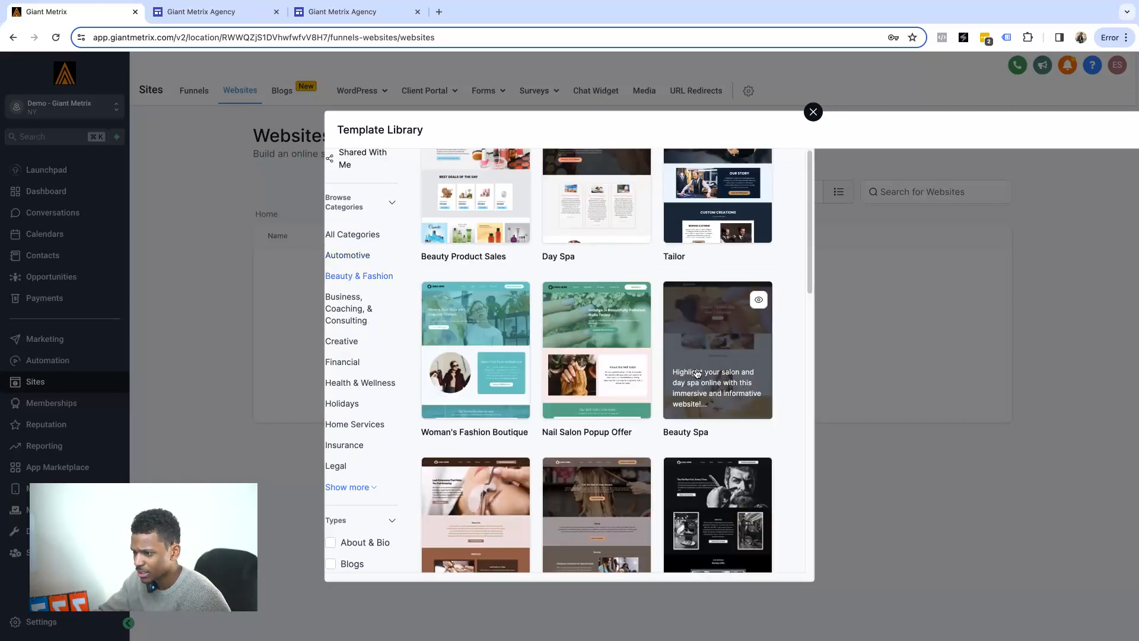
pyautogui.scroll(-3, 712, 373)
pyautogui.scroll(-6, 711, 373)
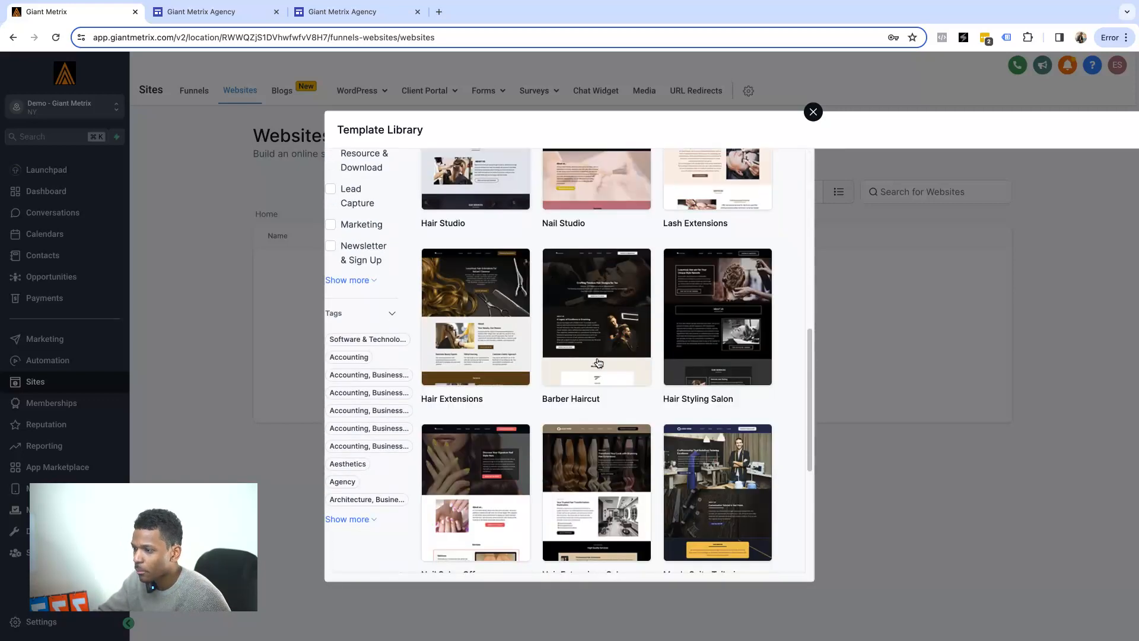
pyautogui.scroll(-5, 660, 371)
pyautogui.scroll(5, 622, 368)
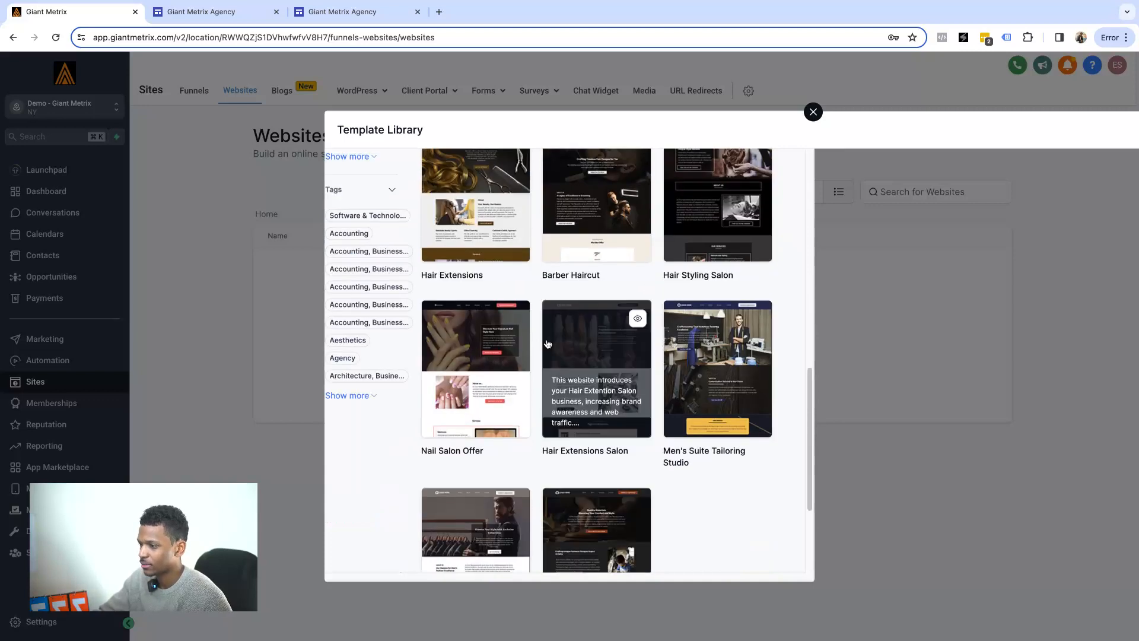
pyautogui.scroll(1, 384, 250)
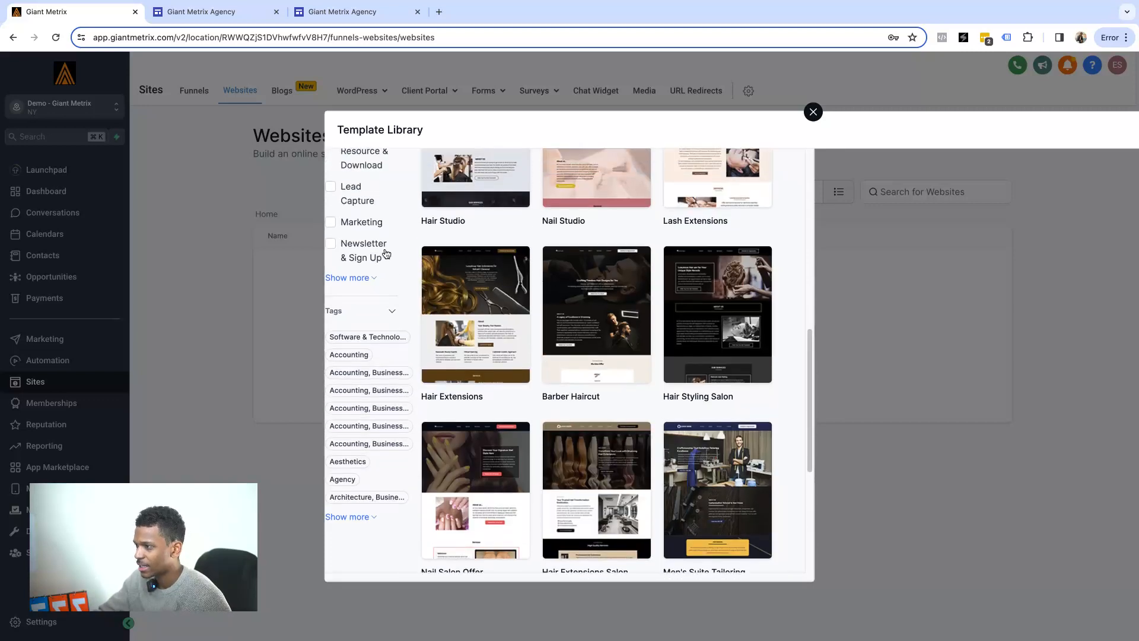
# Expand the website types and try, then remove, the Offer, Discount & Coupon filter.
pyautogui.click(372, 279)
pyautogui.scroll(-1, 384, 299)
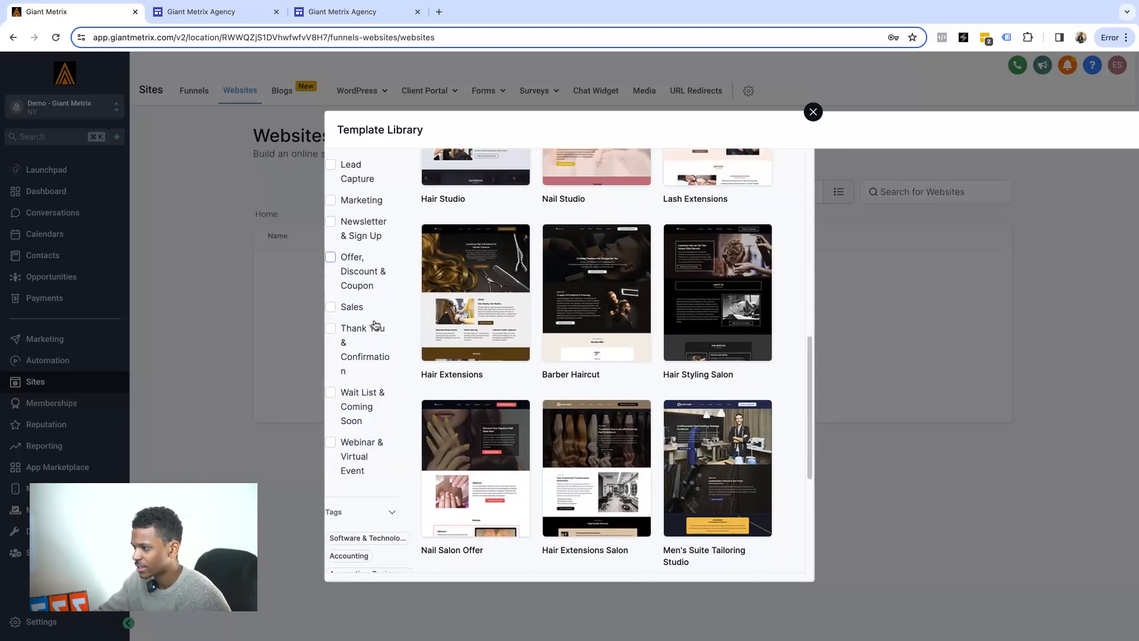
pyautogui.click(367, 279)
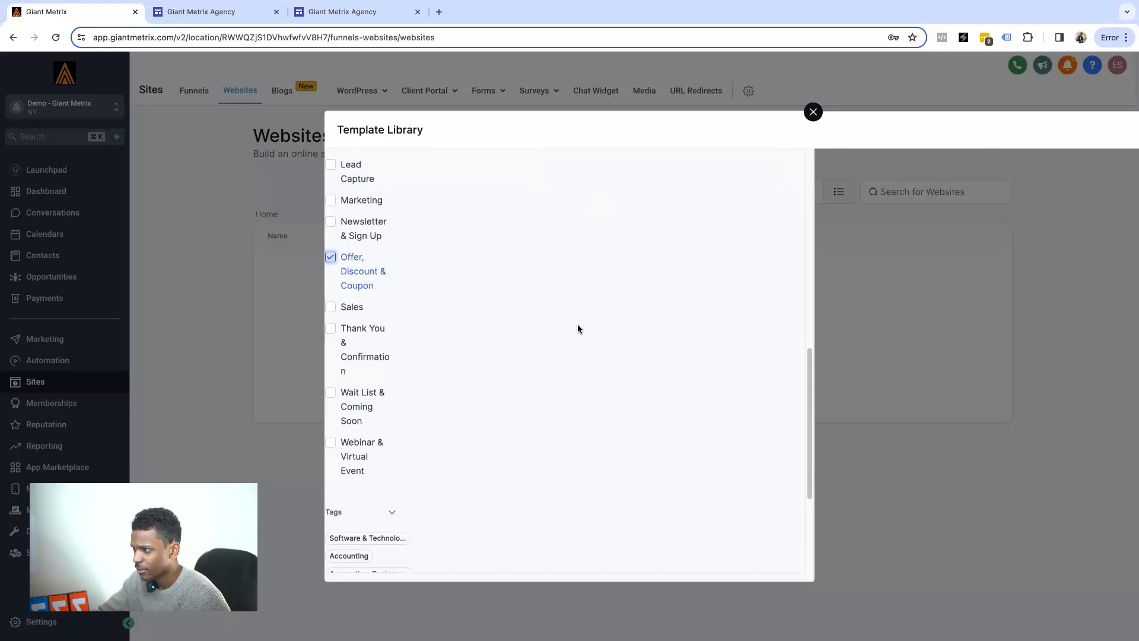
pyautogui.click(331, 257)
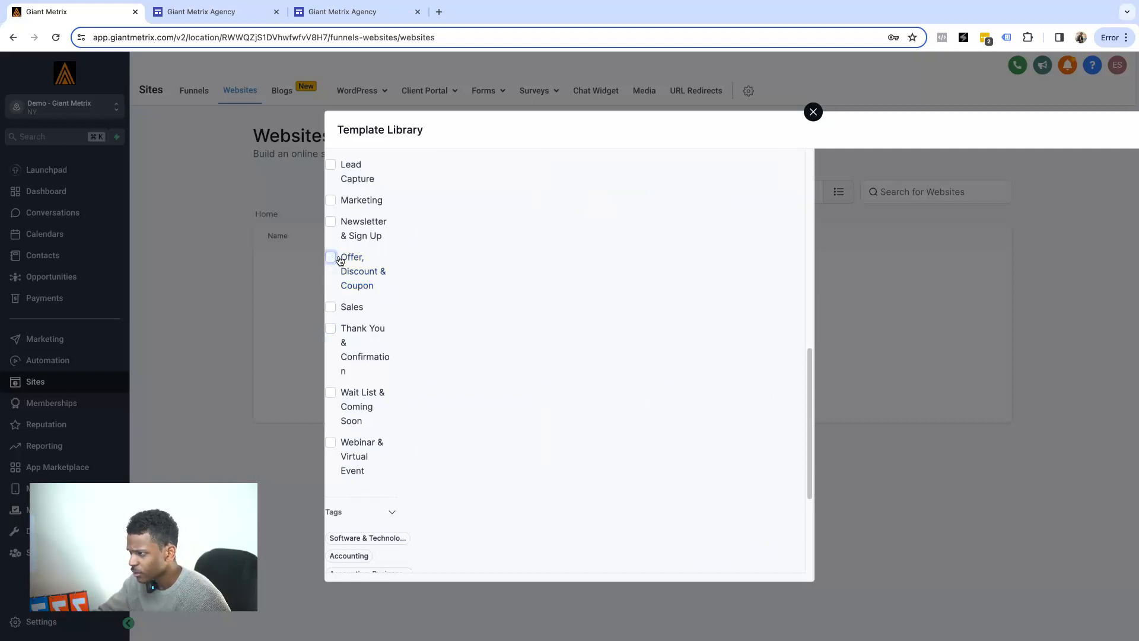
pyautogui.scroll(10, 341, 254)
pyautogui.scroll(-3, 356, 273)
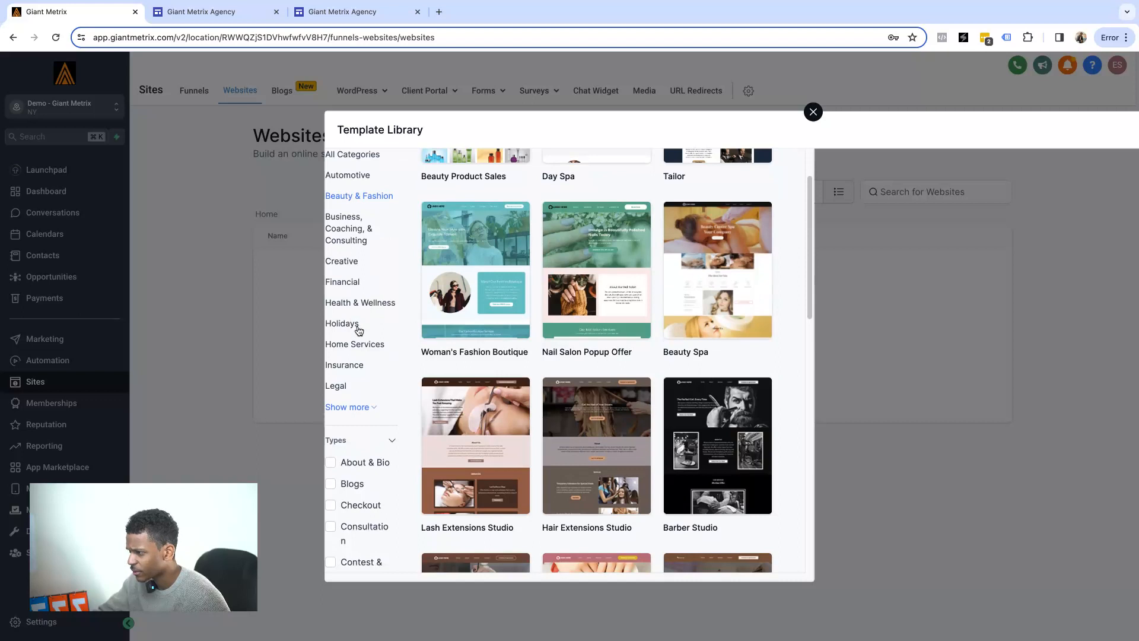
# Scroll through the Home Services templates, then close the Template Library.
pyautogui.click(356, 345)
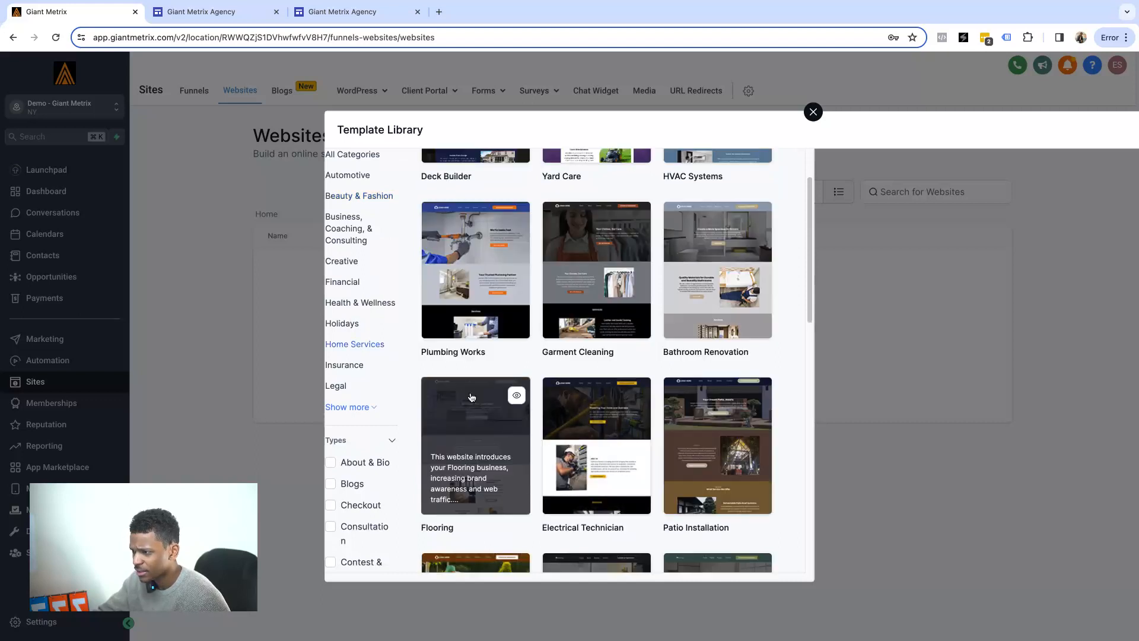
pyautogui.scroll(-3, 560, 372)
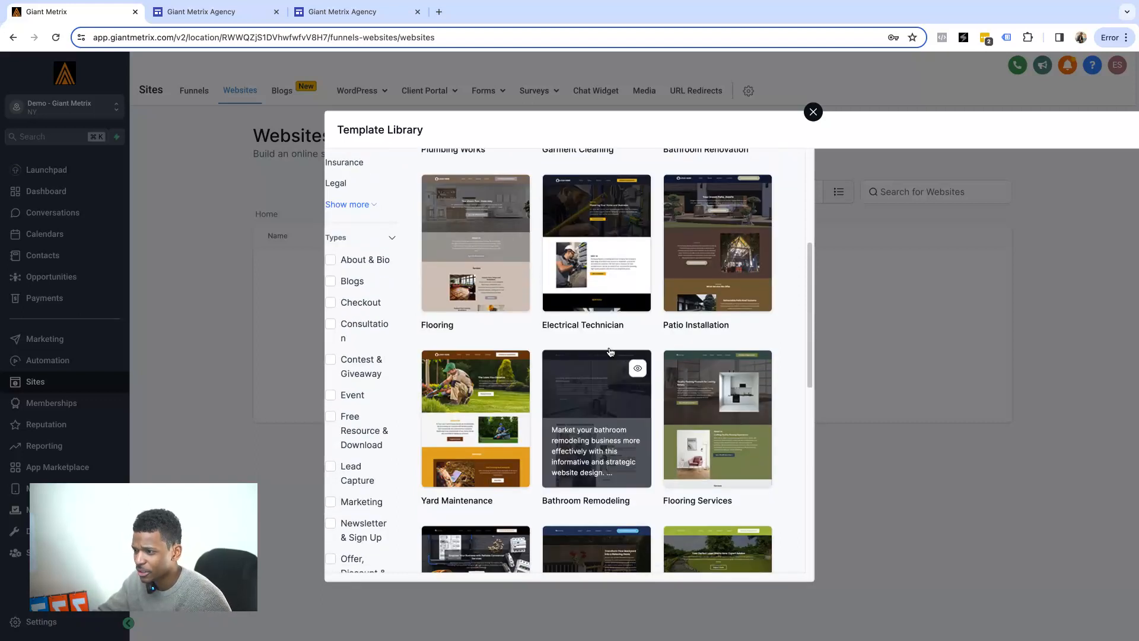
pyautogui.scroll(-3, 616, 402)
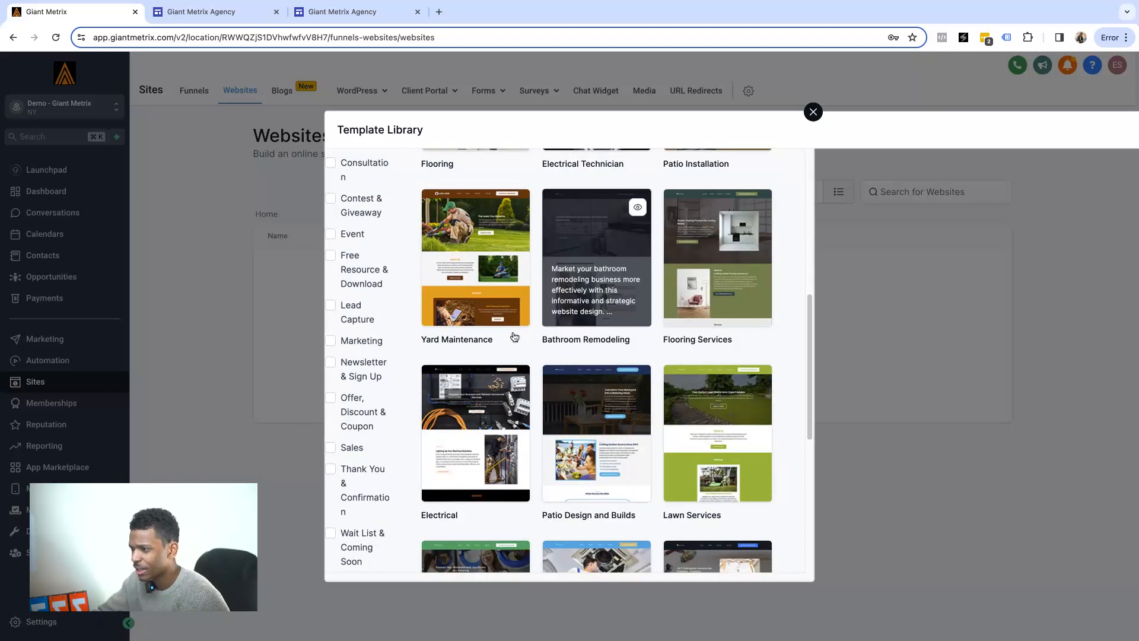
pyautogui.scroll(-2, 692, 406)
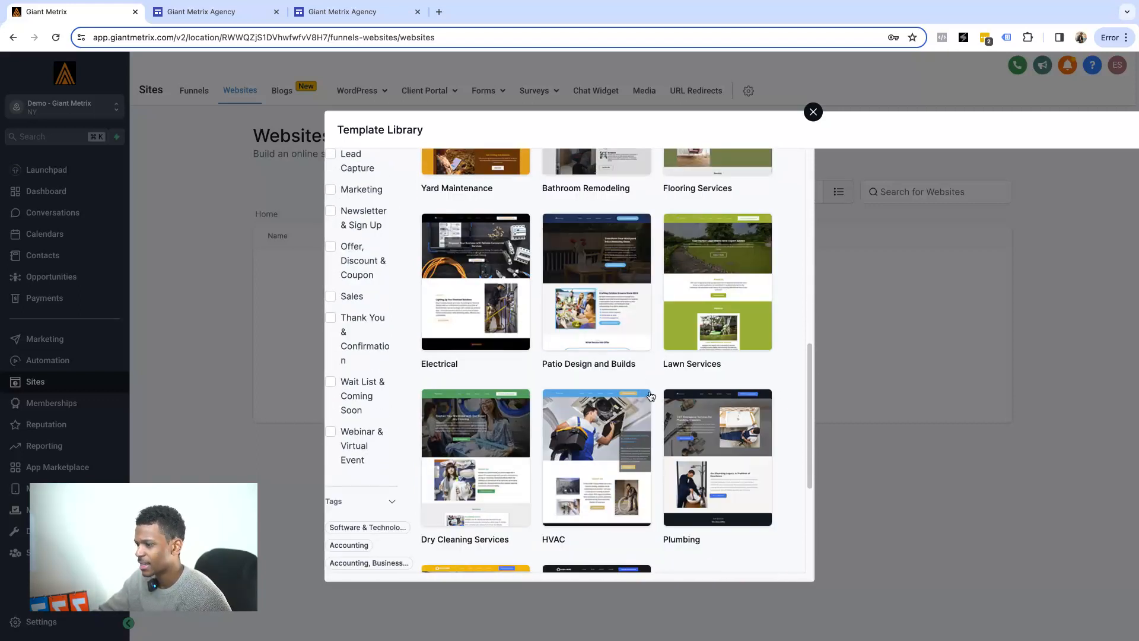
pyautogui.scroll(-2, 651, 396)
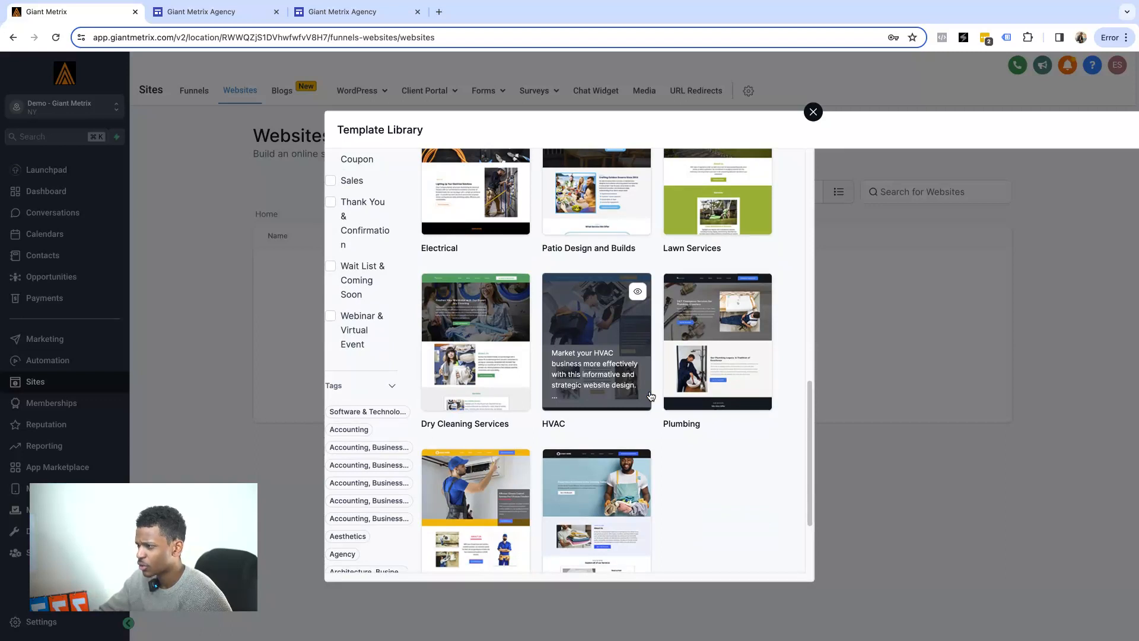
pyautogui.scroll(15, 613, 333)
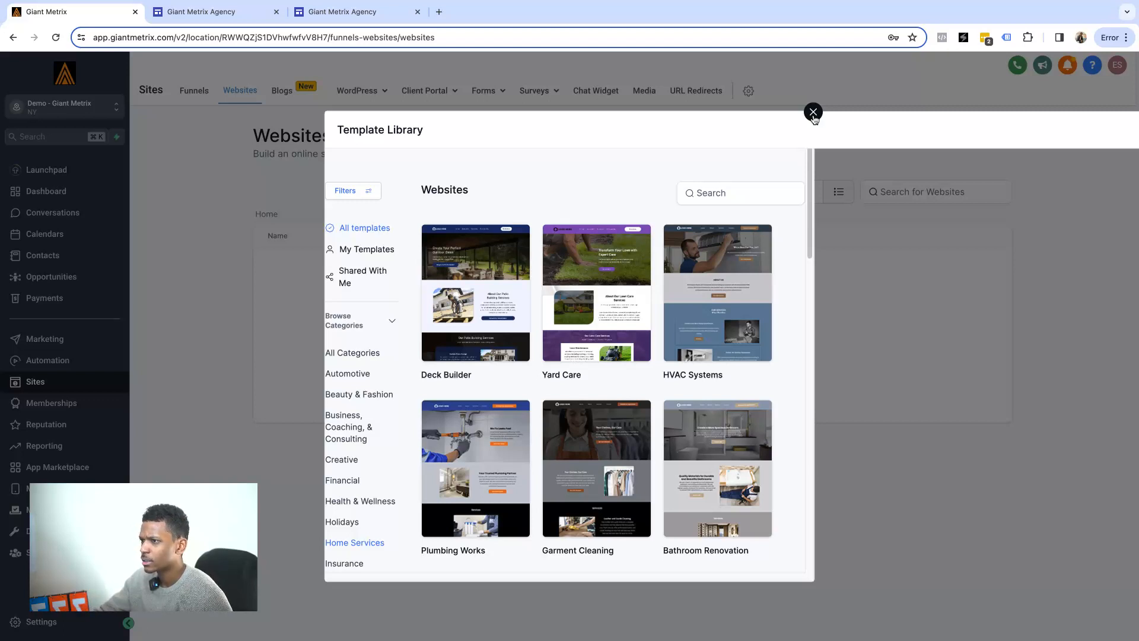
pyautogui.click(813, 113)
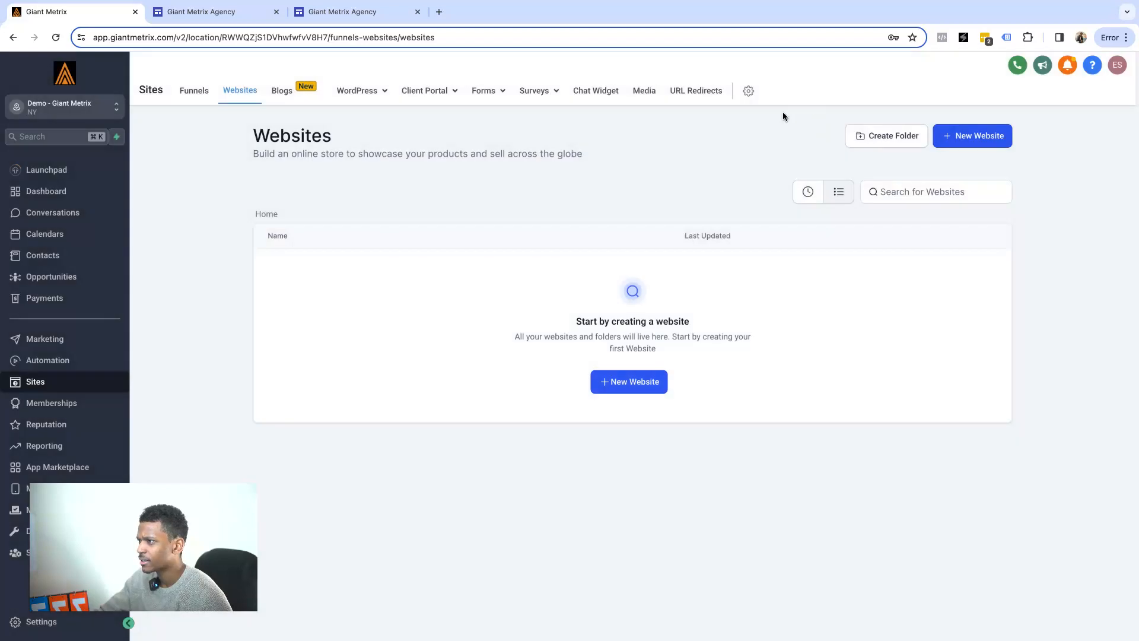
# Load the signup.giantmetrix.com sales page in a new tab, scroll it, then return to the live site.
pyautogui.click(439, 11)
pyautogui.write('signup')
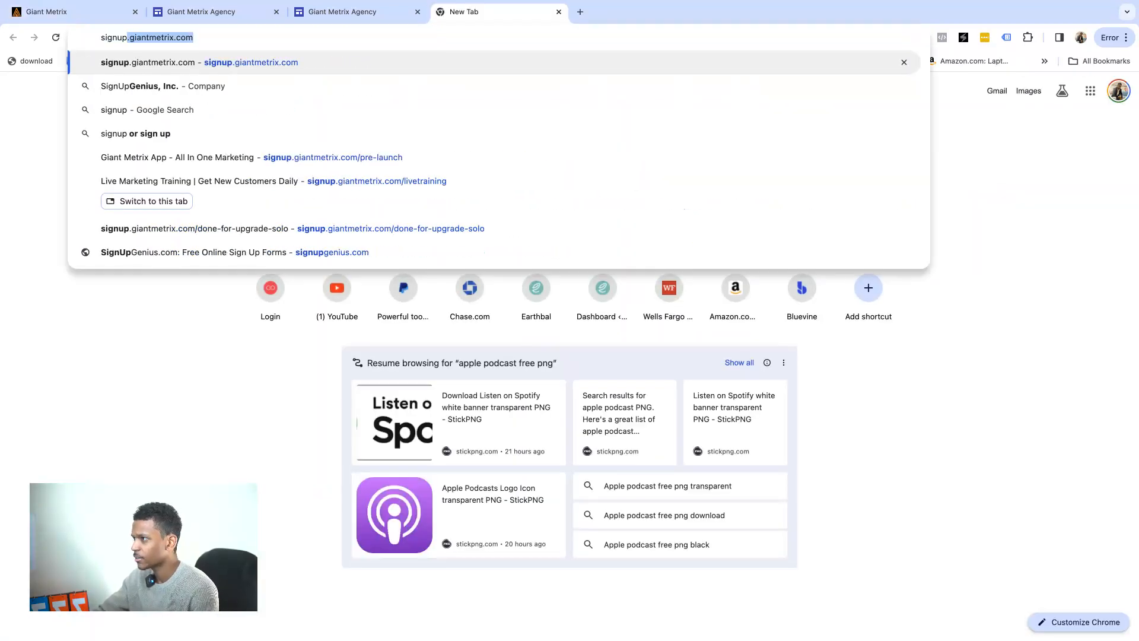
pyautogui.press('Return')
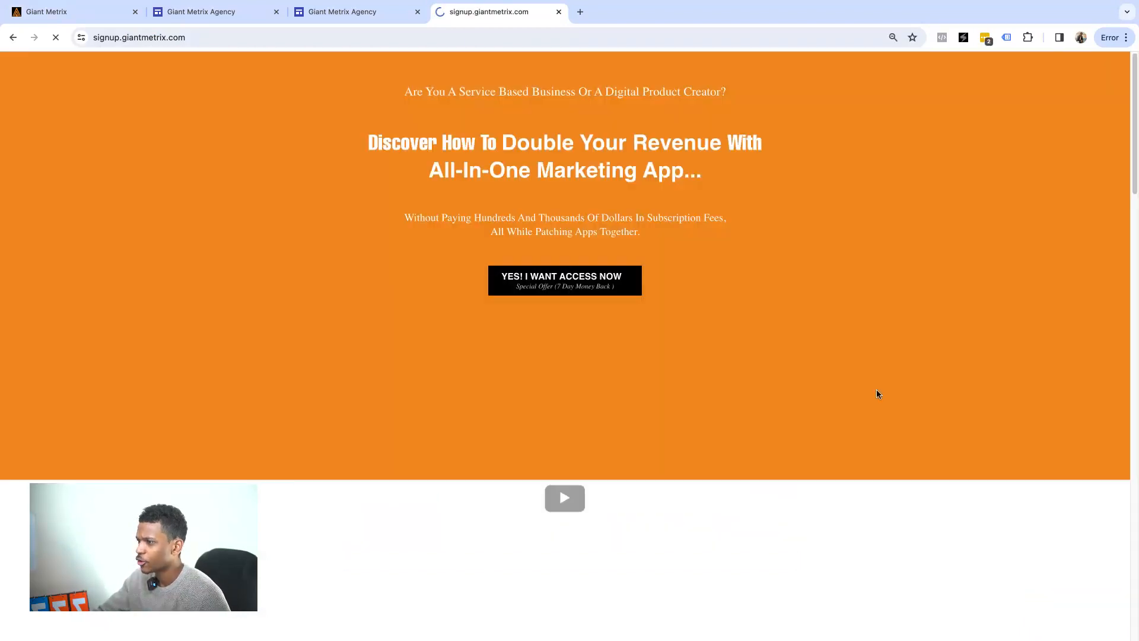
pyautogui.scroll(-3, 592, 254)
pyautogui.scroll(-2, 592, 254)
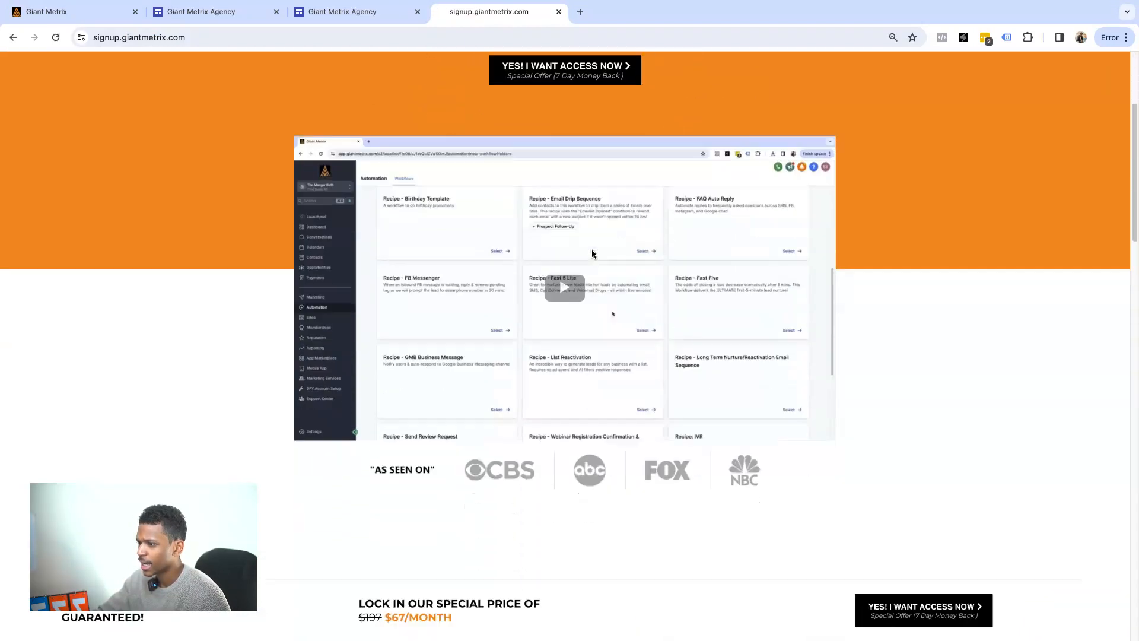
pyautogui.scroll(1, 588, 248)
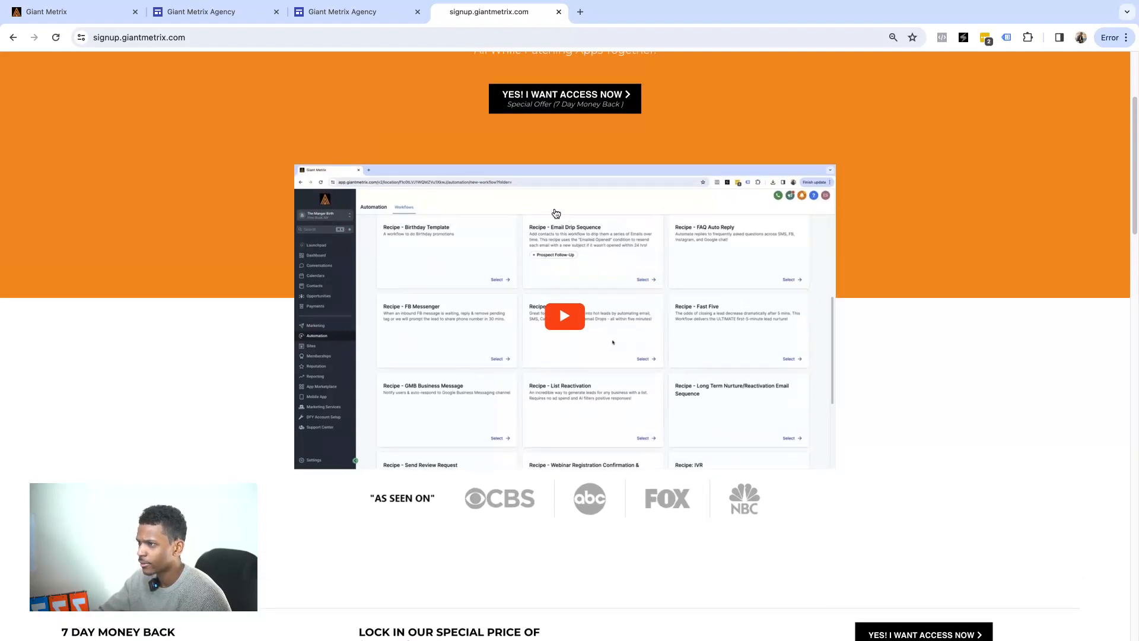
pyautogui.scroll(3, 551, 222)
pyautogui.scroll(2, 555, 214)
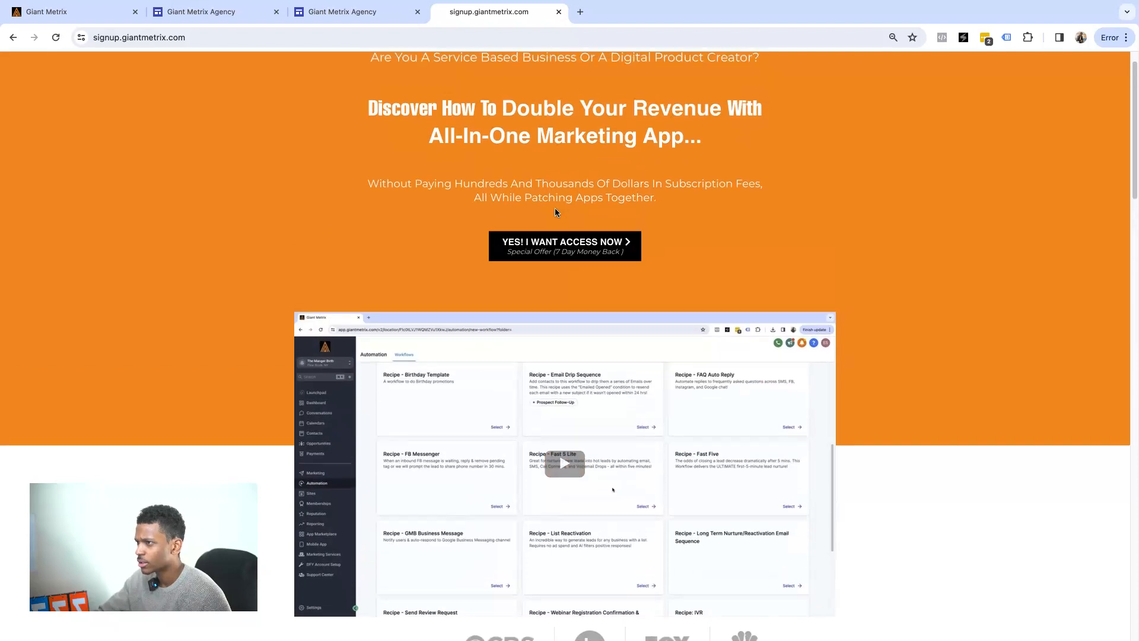
pyautogui.click(326, 14)
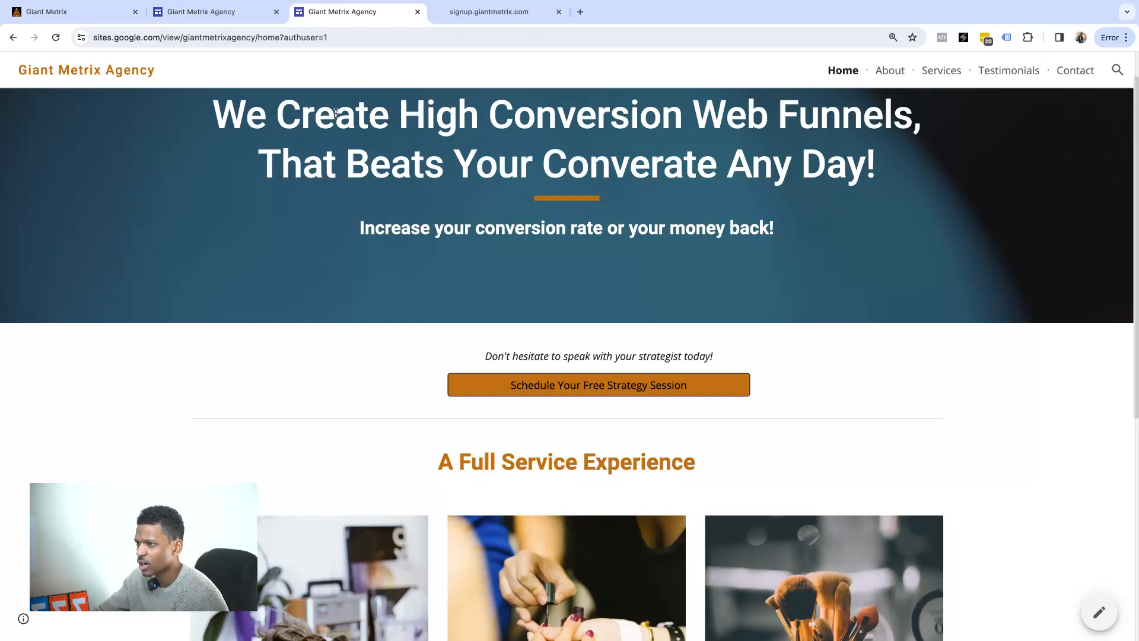
# Scroll the live Giant Metrix Agency home page to review its headline, subtitle and button.
pyautogui.scroll(1, 350, 98)
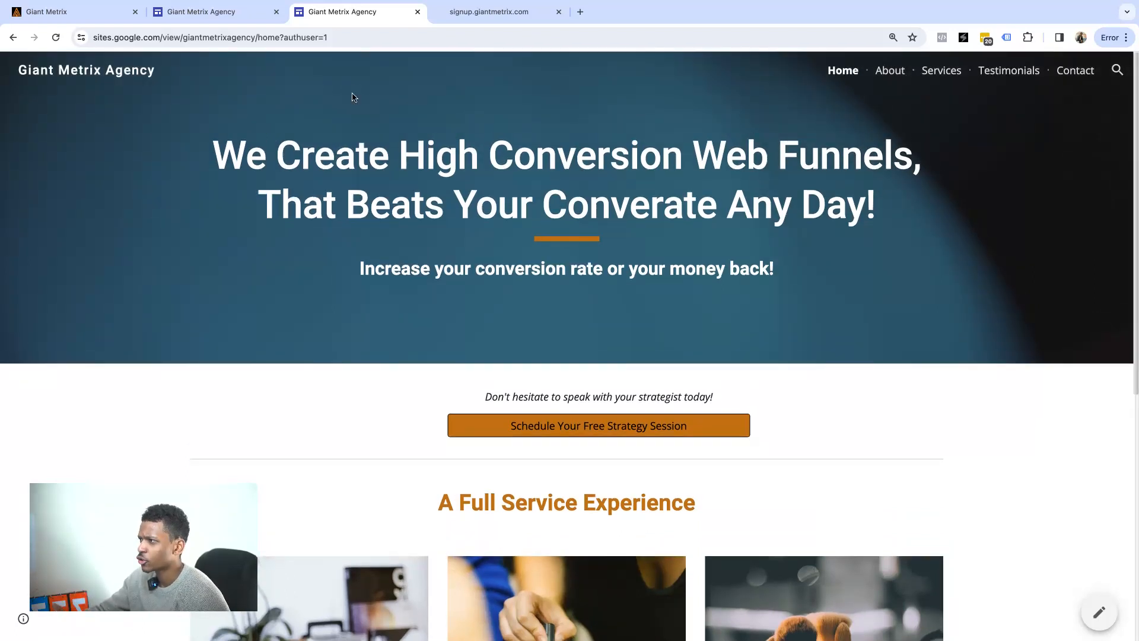
pyautogui.scroll(-2, 353, 97)
pyautogui.scroll(2, 353, 97)
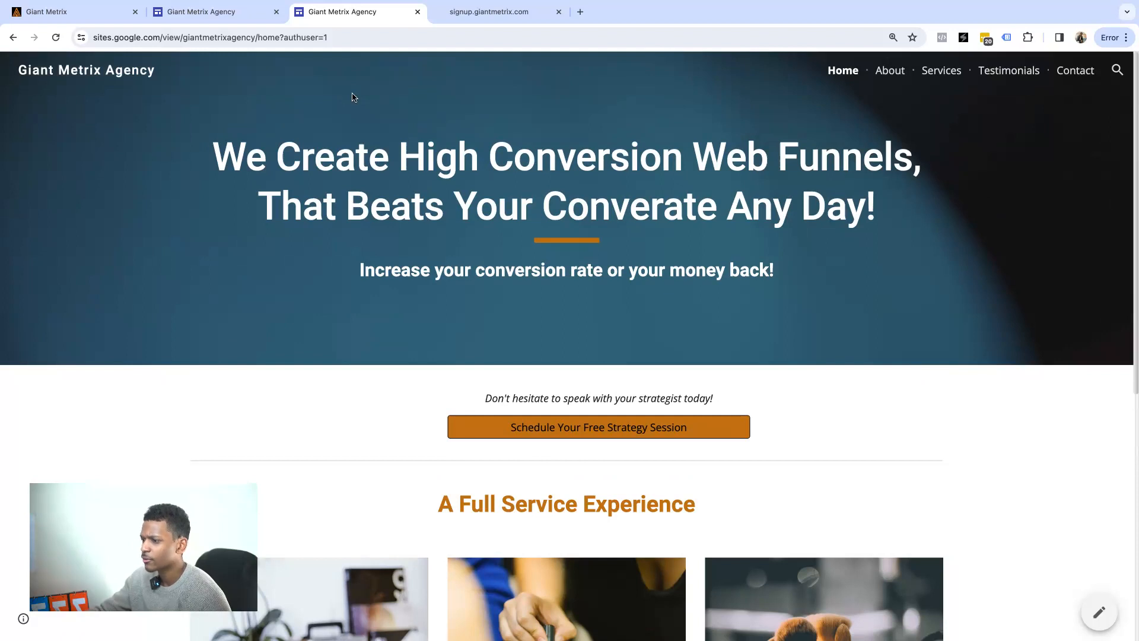